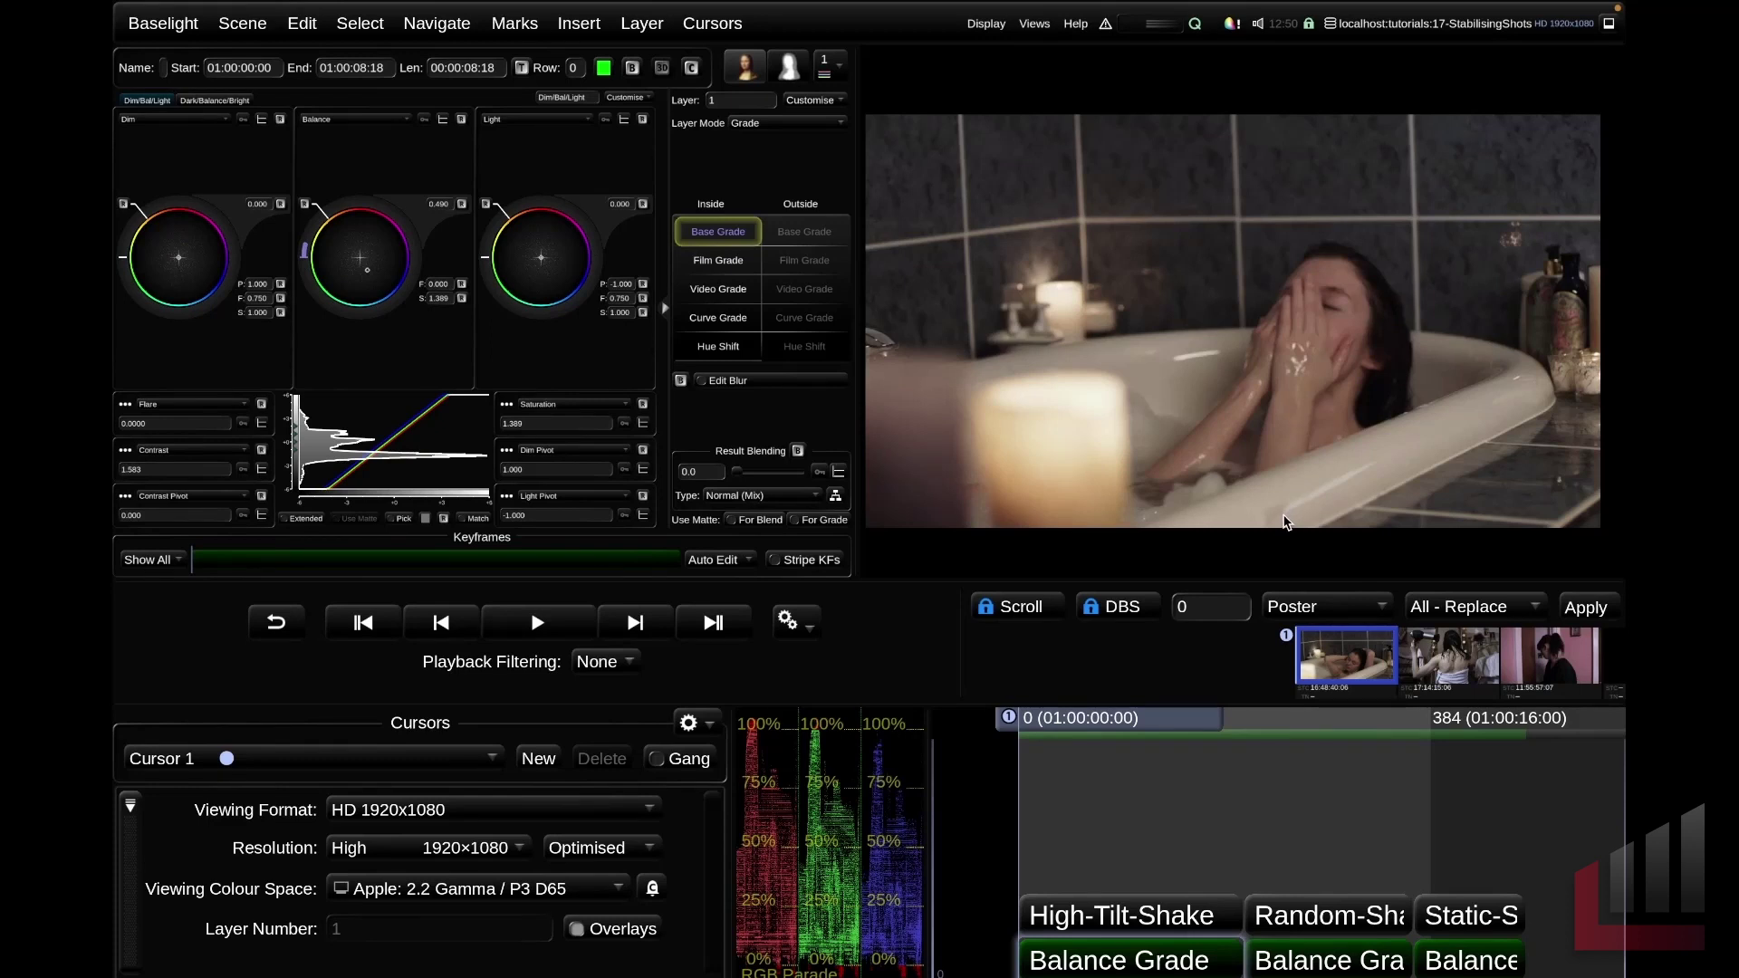
Enlarge the viewer, zoom out so margins surround the picture, and add a Full Area guide
{"action": "left_click", "coordinate": [862, 427]}
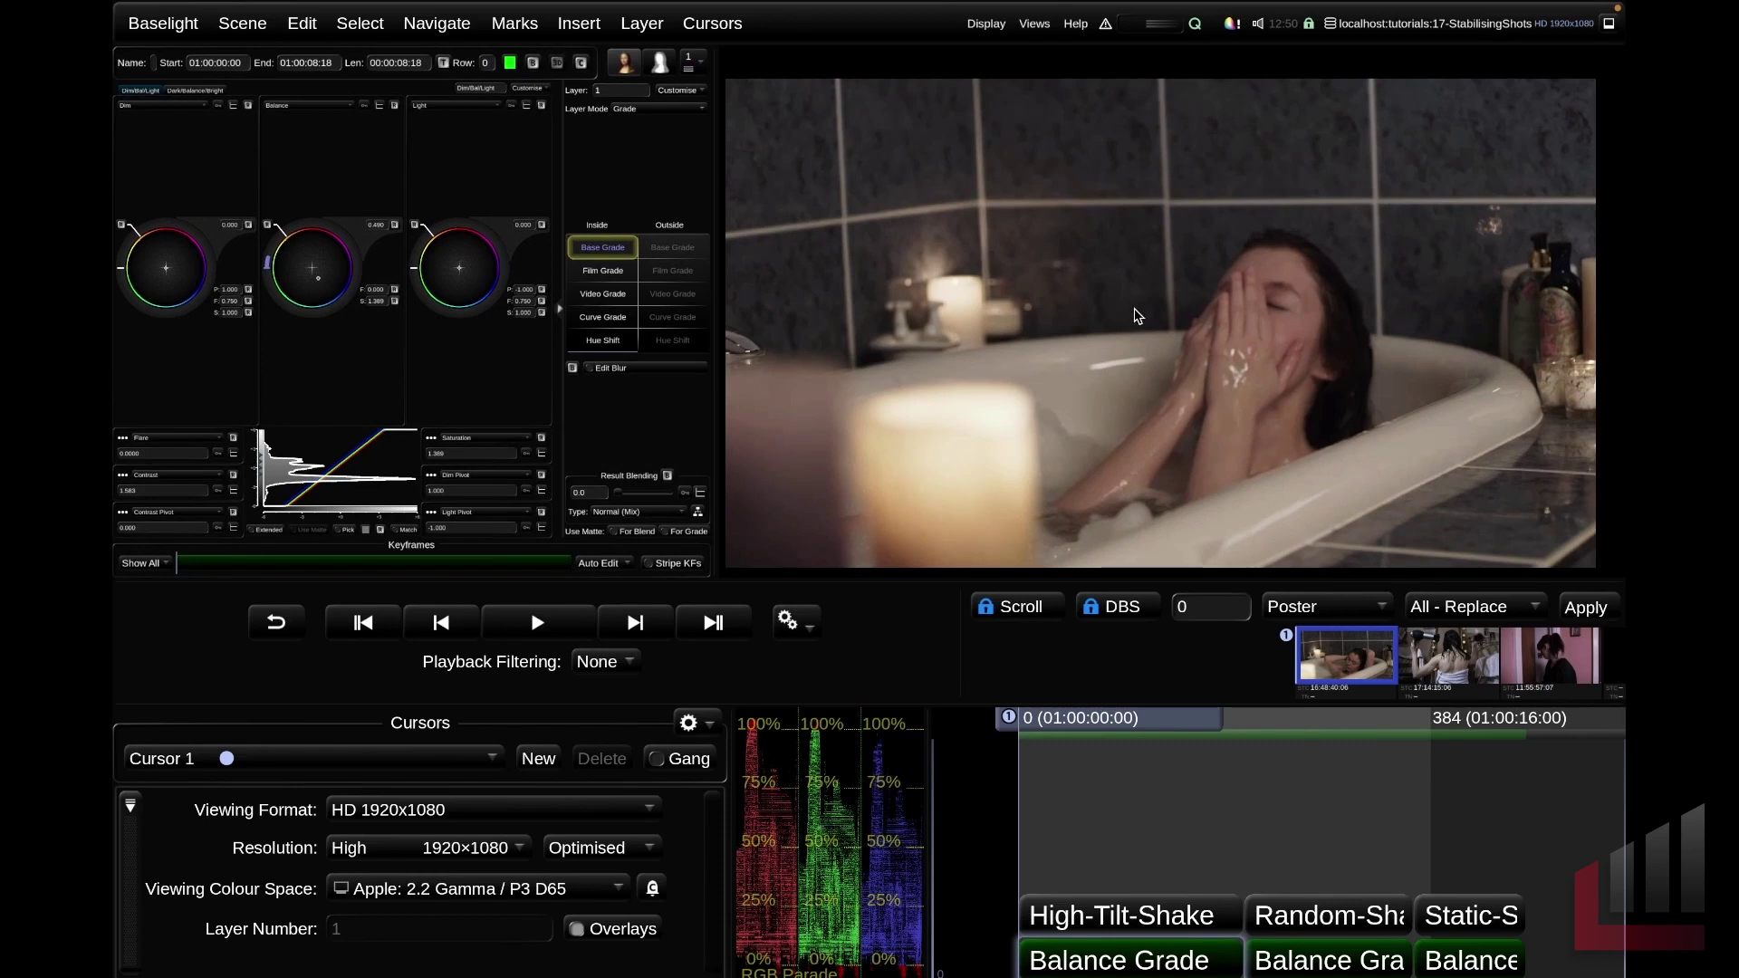
{"action": "scroll", "coordinate": [1138, 315], "scroll_direction": "down", "scroll_amount": 3}
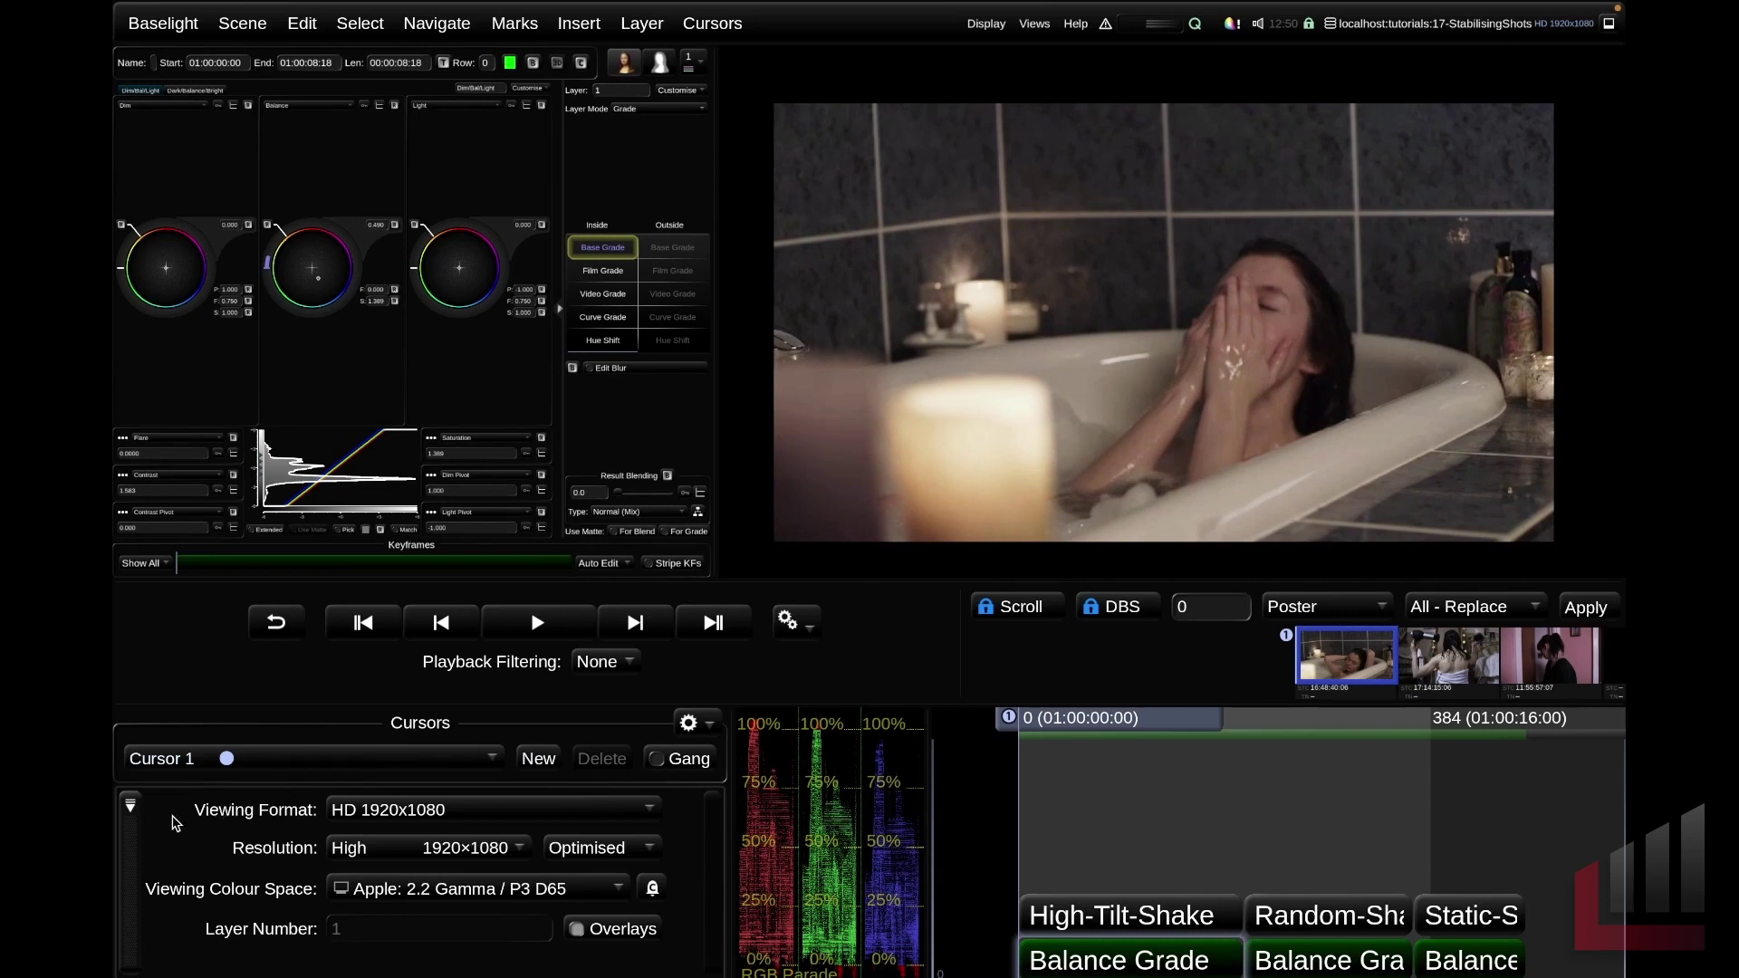
{"action": "left_click", "coordinate": [130, 810]}
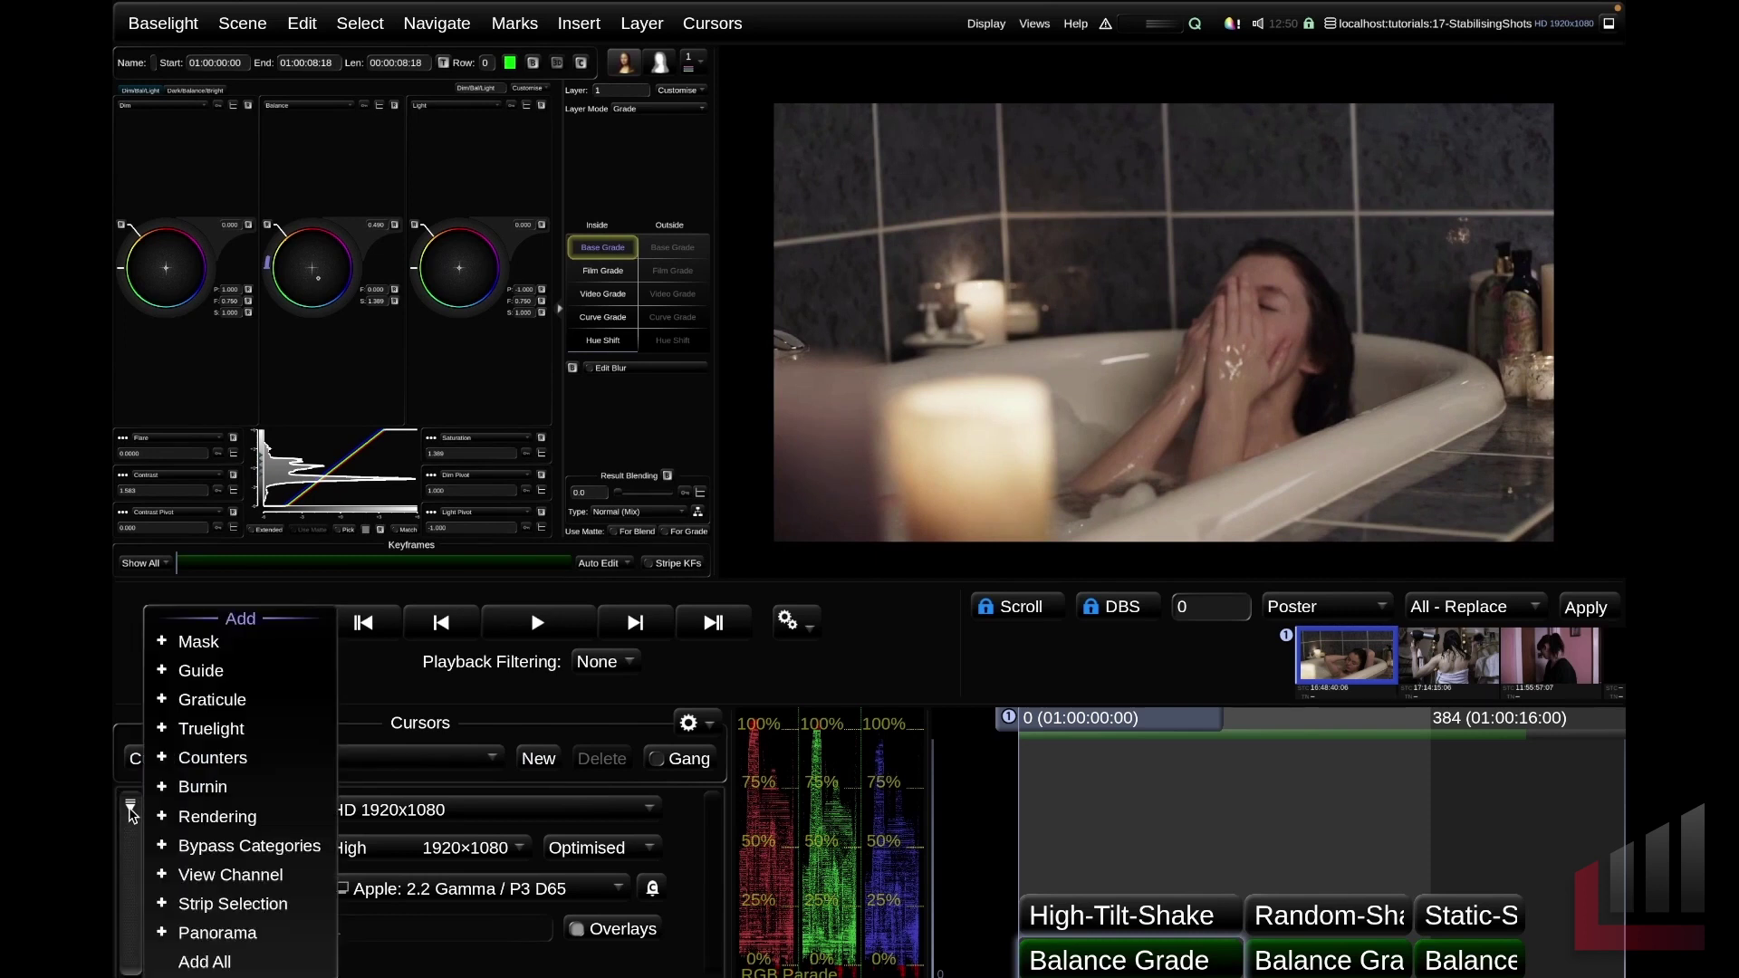
{"action": "left_click", "coordinate": [213, 681]}
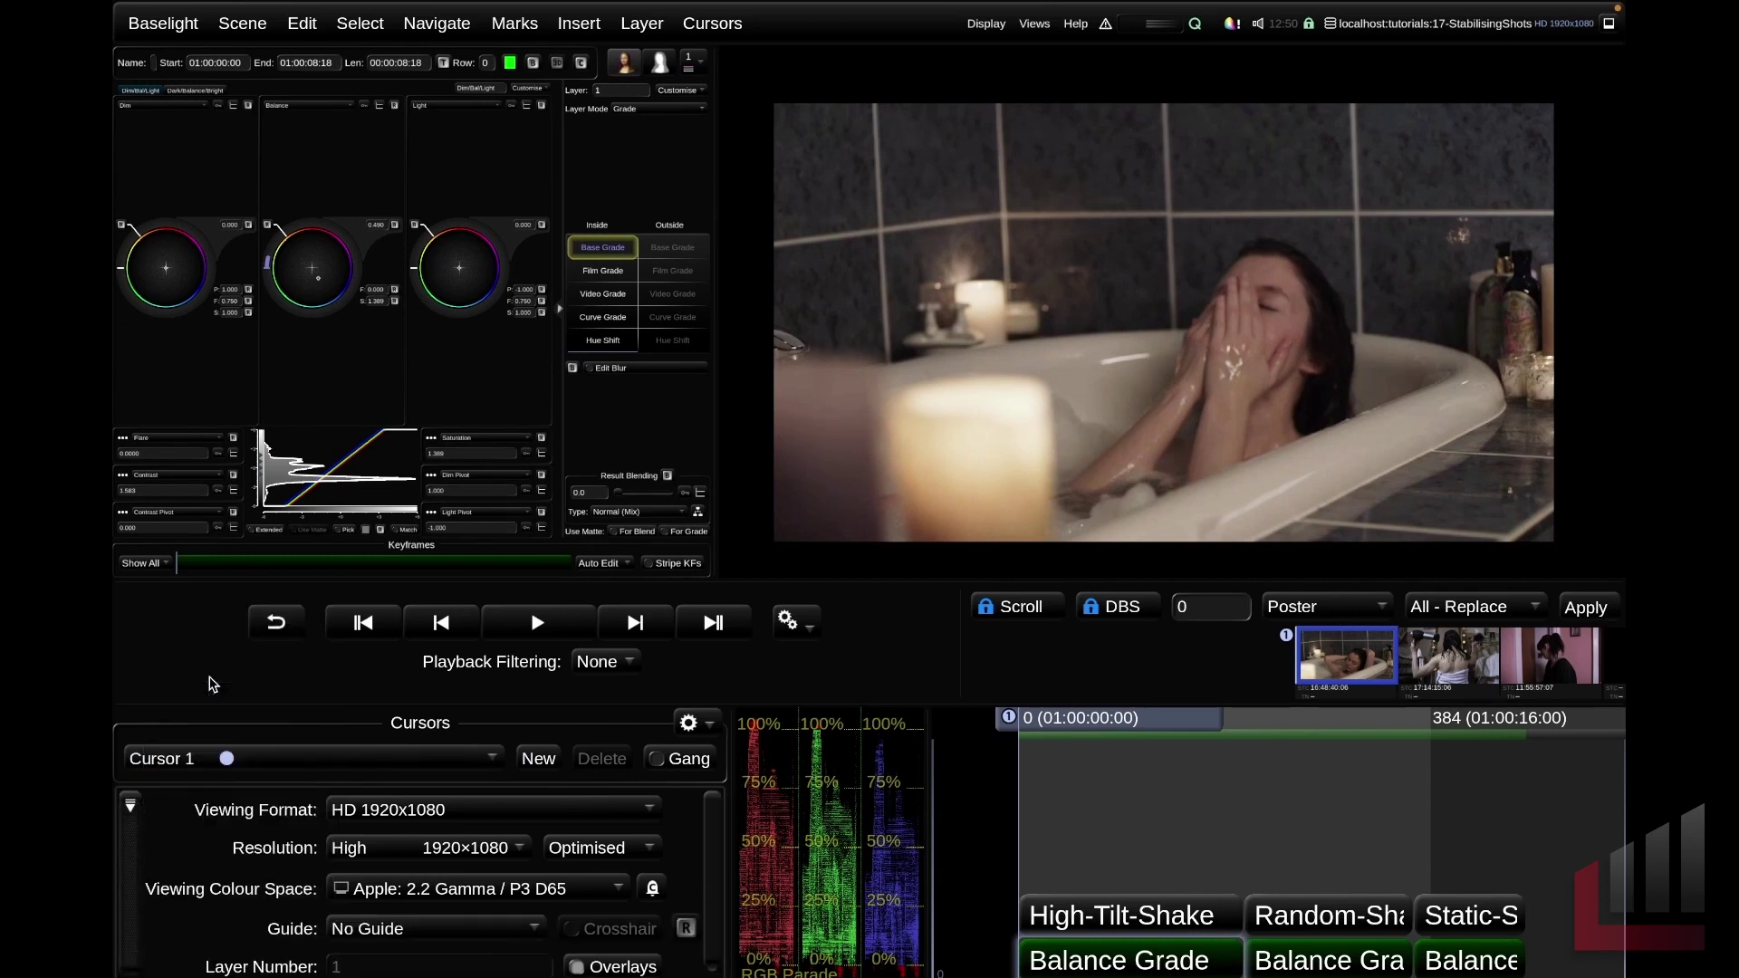
{"action": "left_click", "coordinate": [432, 931]}
{"action": "left_click", "coordinate": [371, 379]}
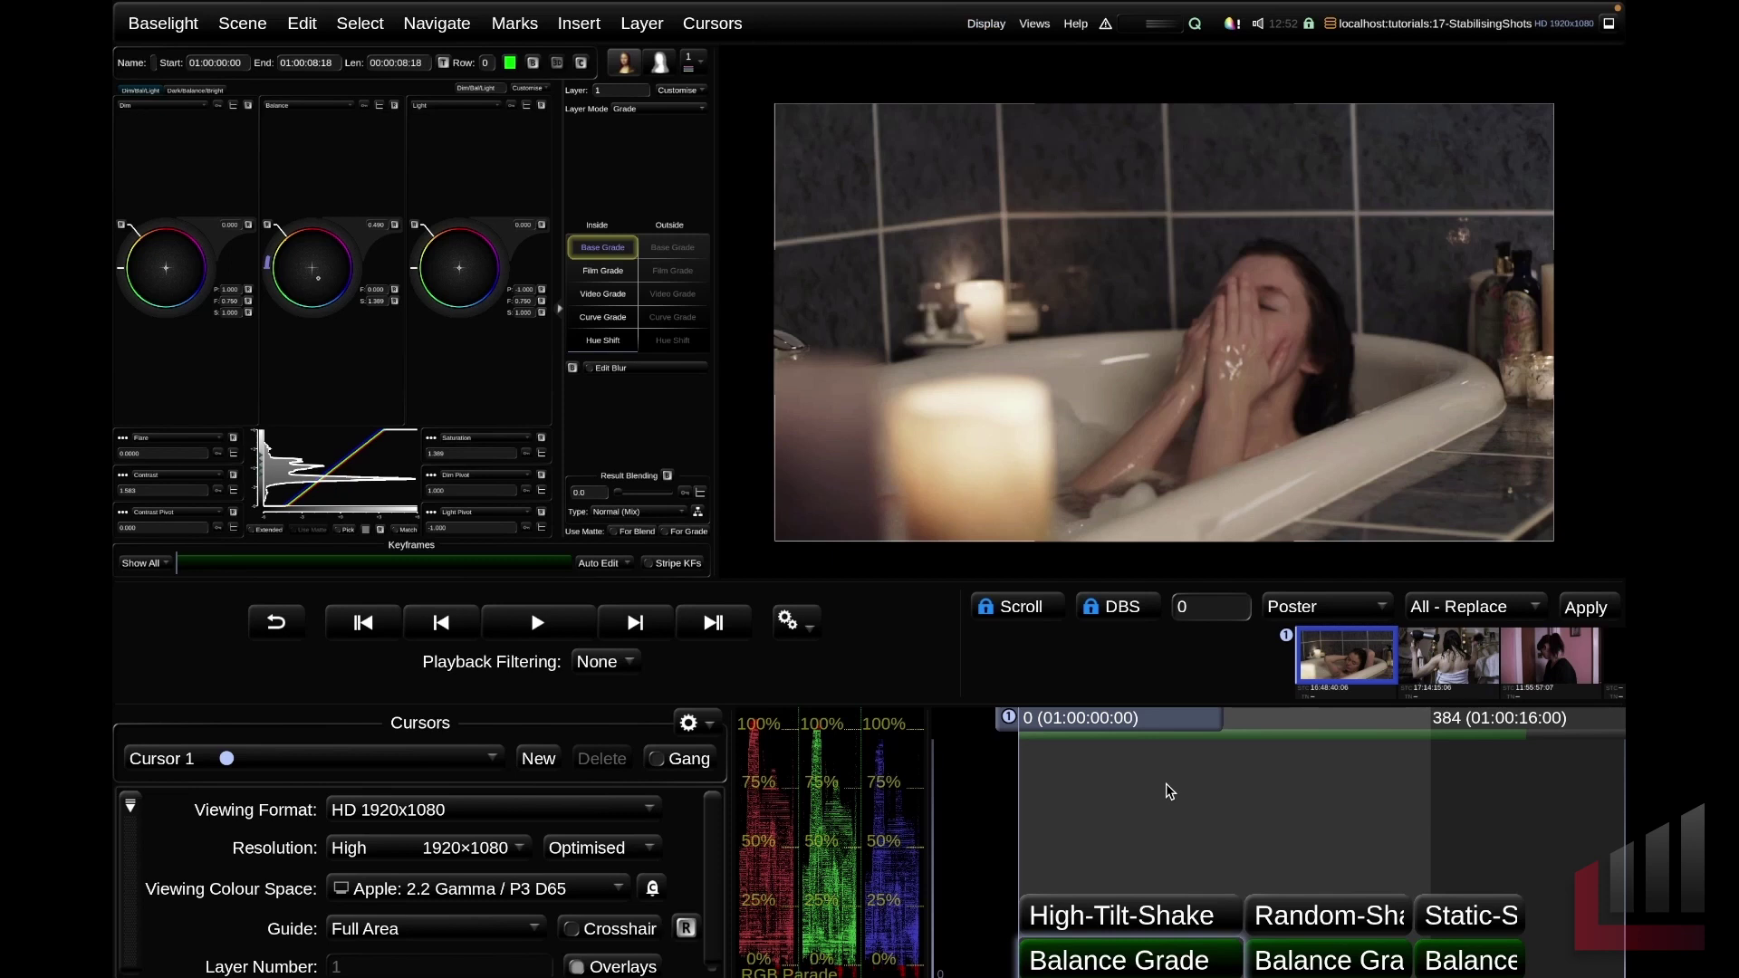
Turn on the transform alarm overlay and insert a Transform layer scaled down to about 0.879
{"action": "left_click", "coordinate": [985, 24]}
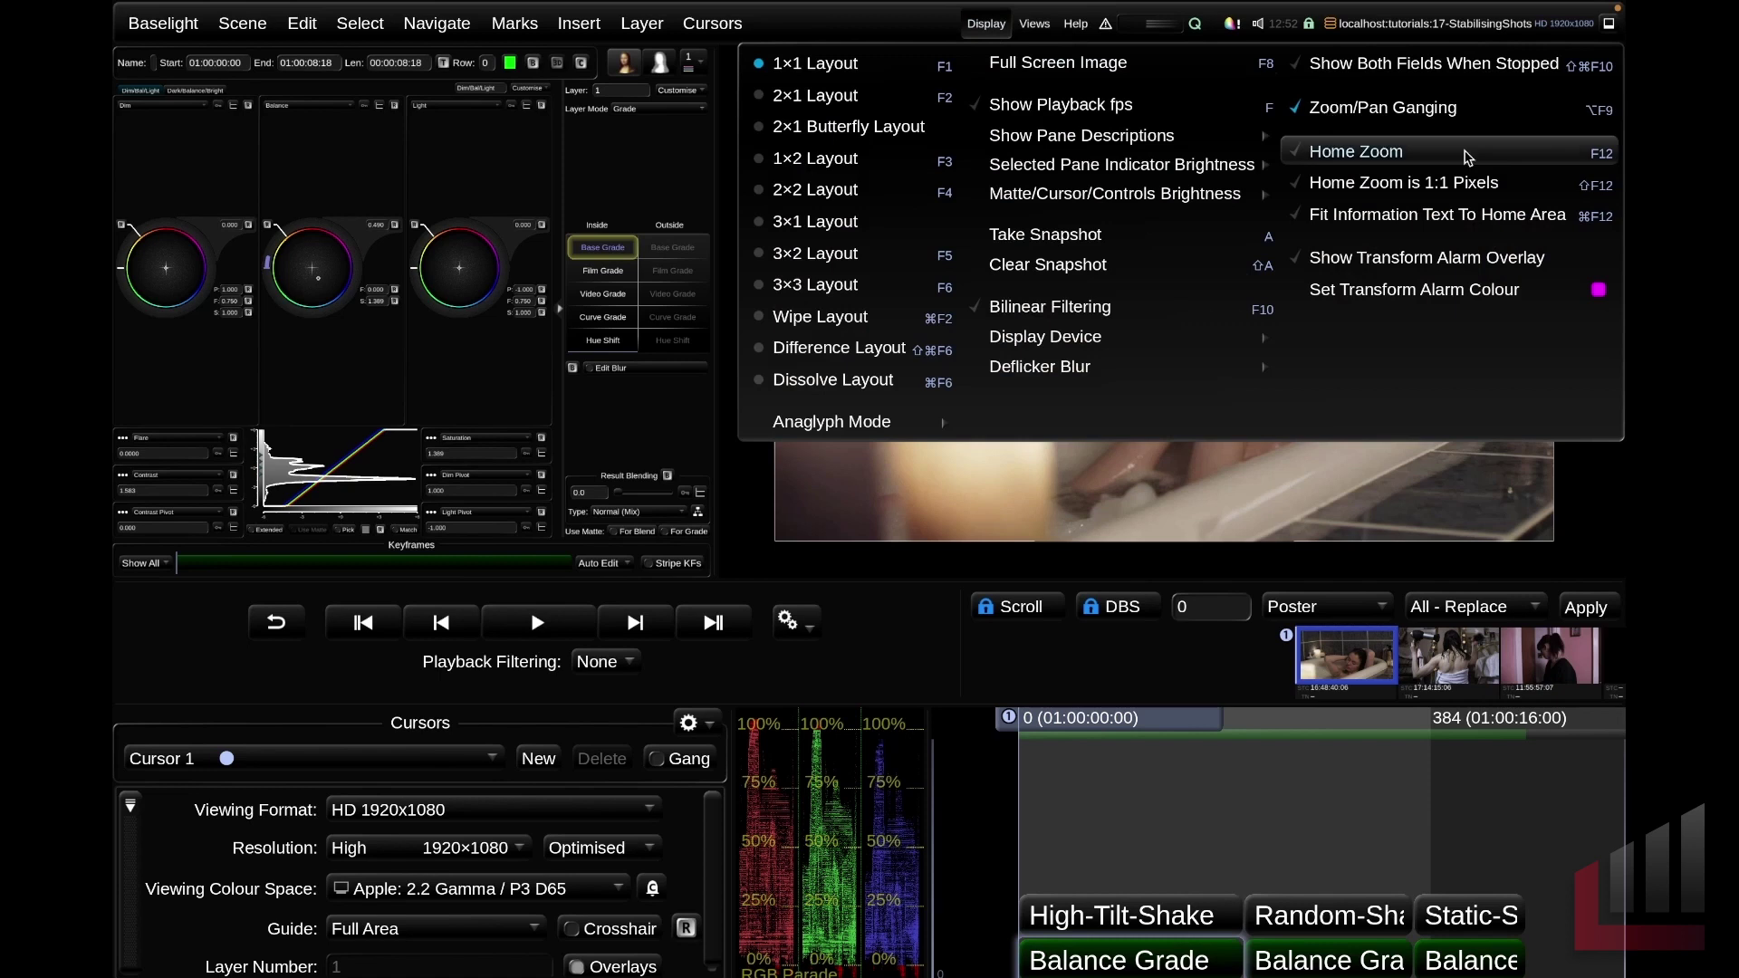
{"action": "left_click", "coordinate": [1448, 259]}
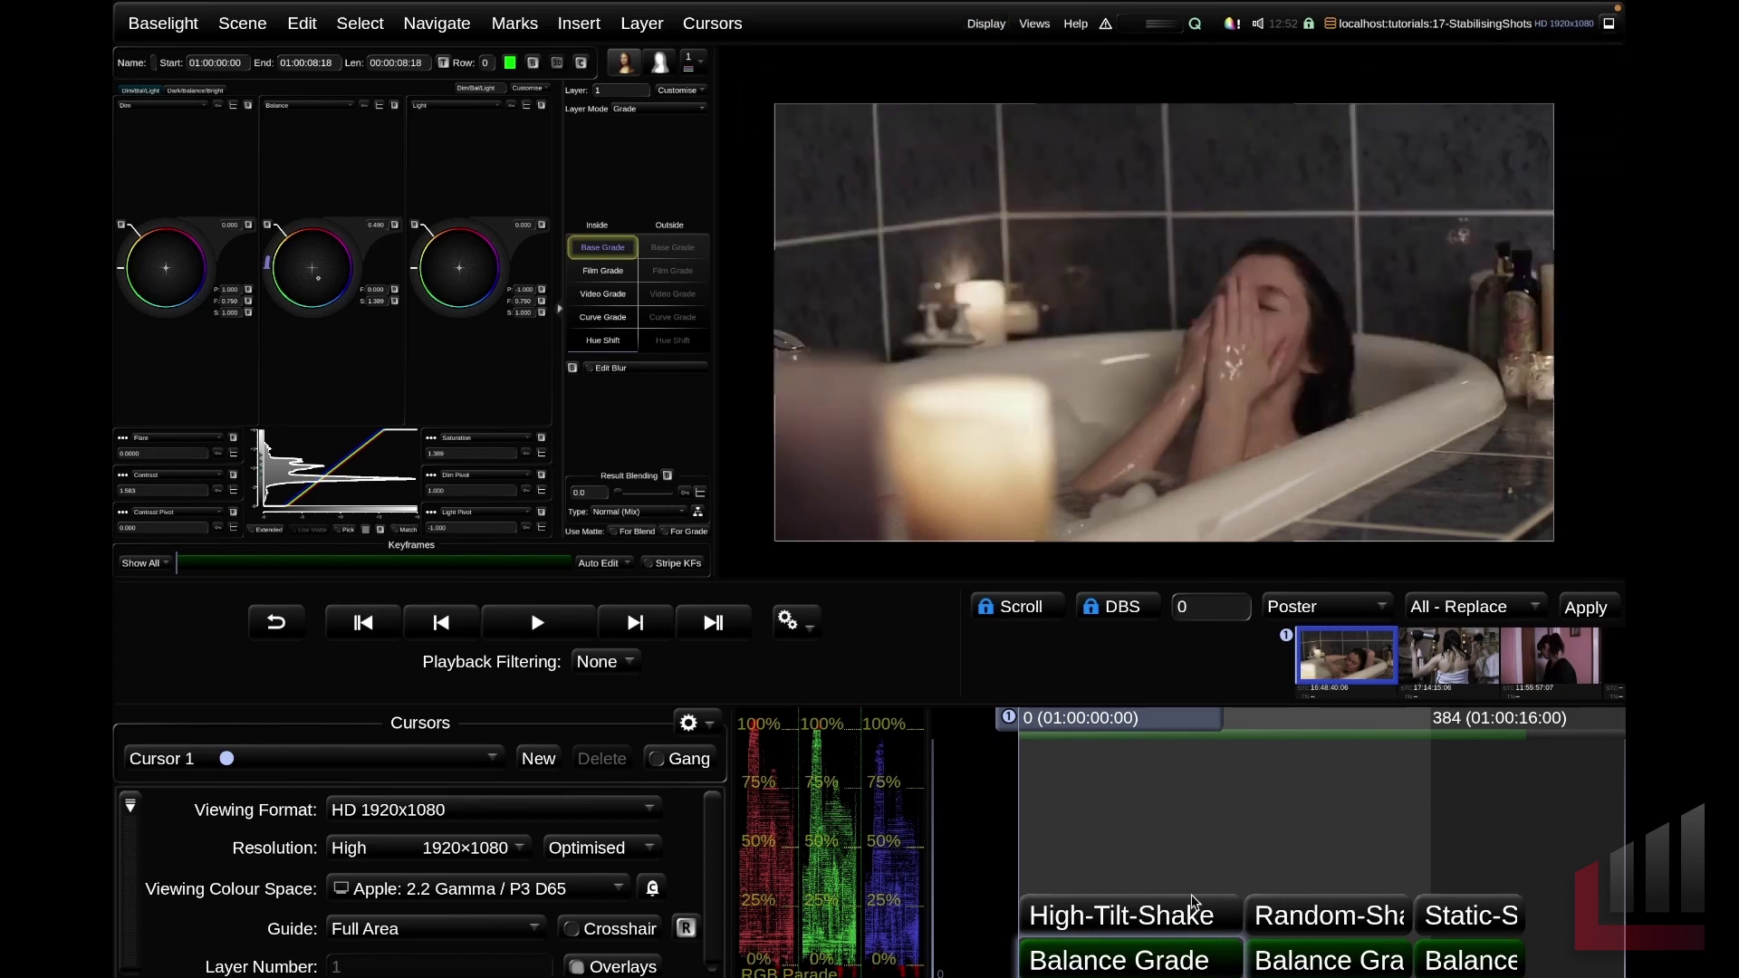
{"action": "left_click", "coordinate": [584, 25]}
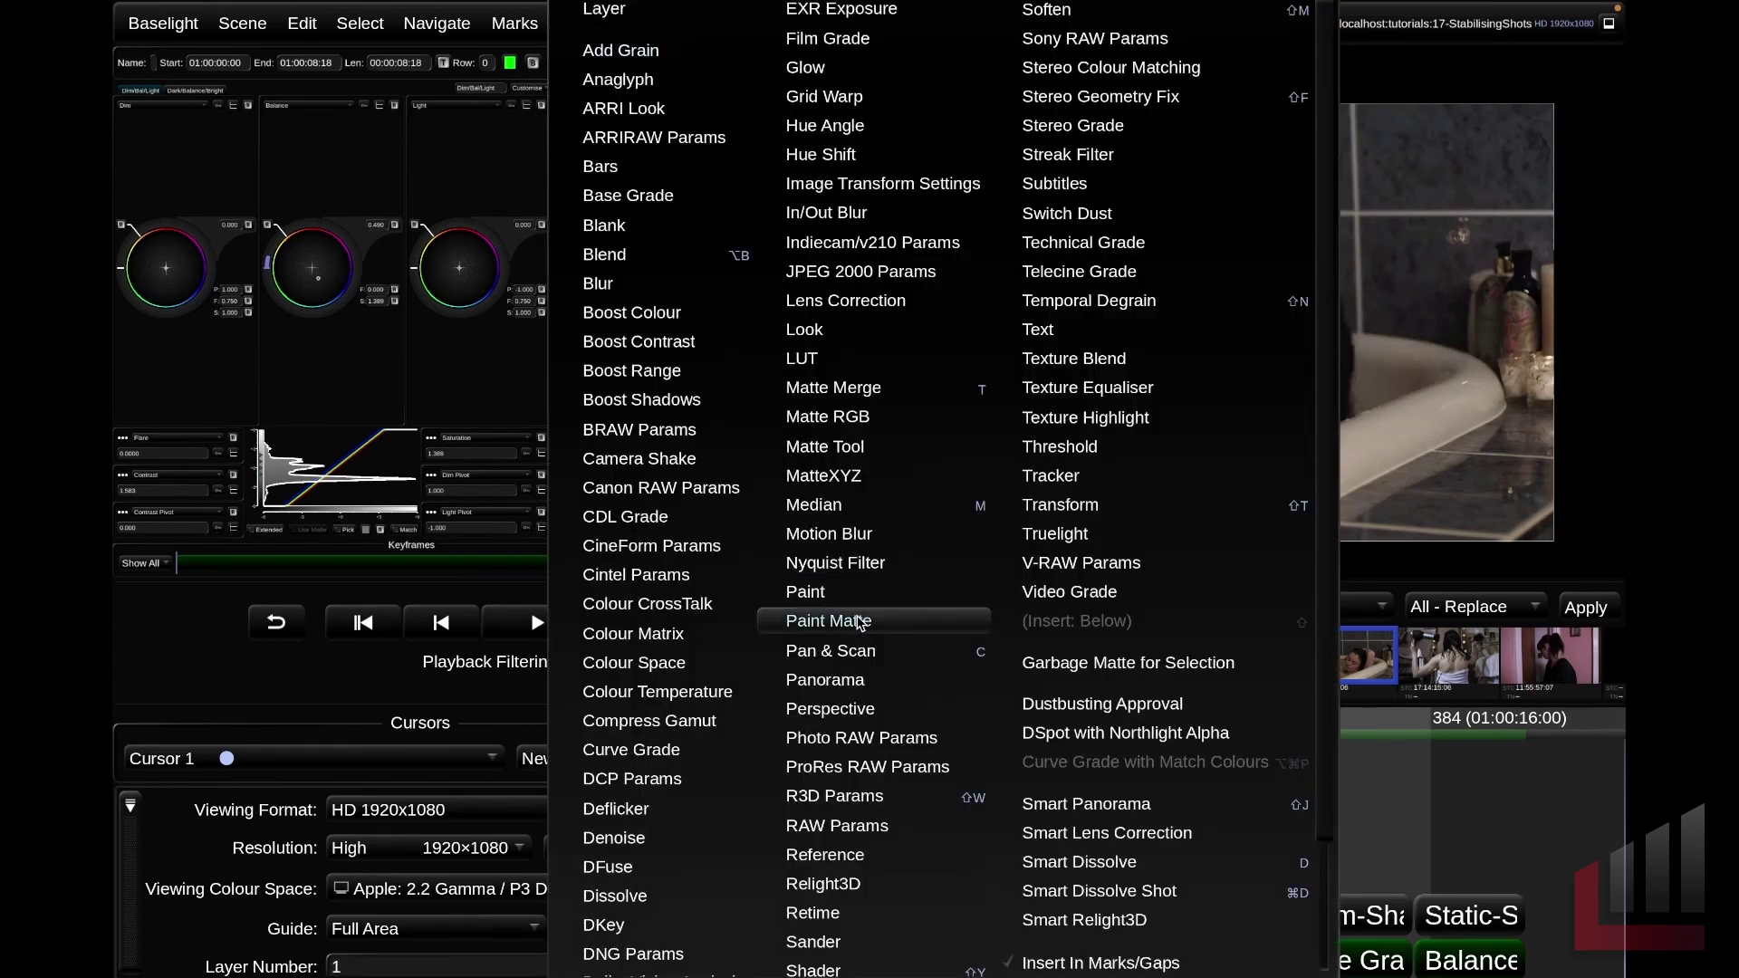
{"action": "scroll", "coordinate": [1123, 365], "scroll_direction": "down", "scroll_amount": 3}
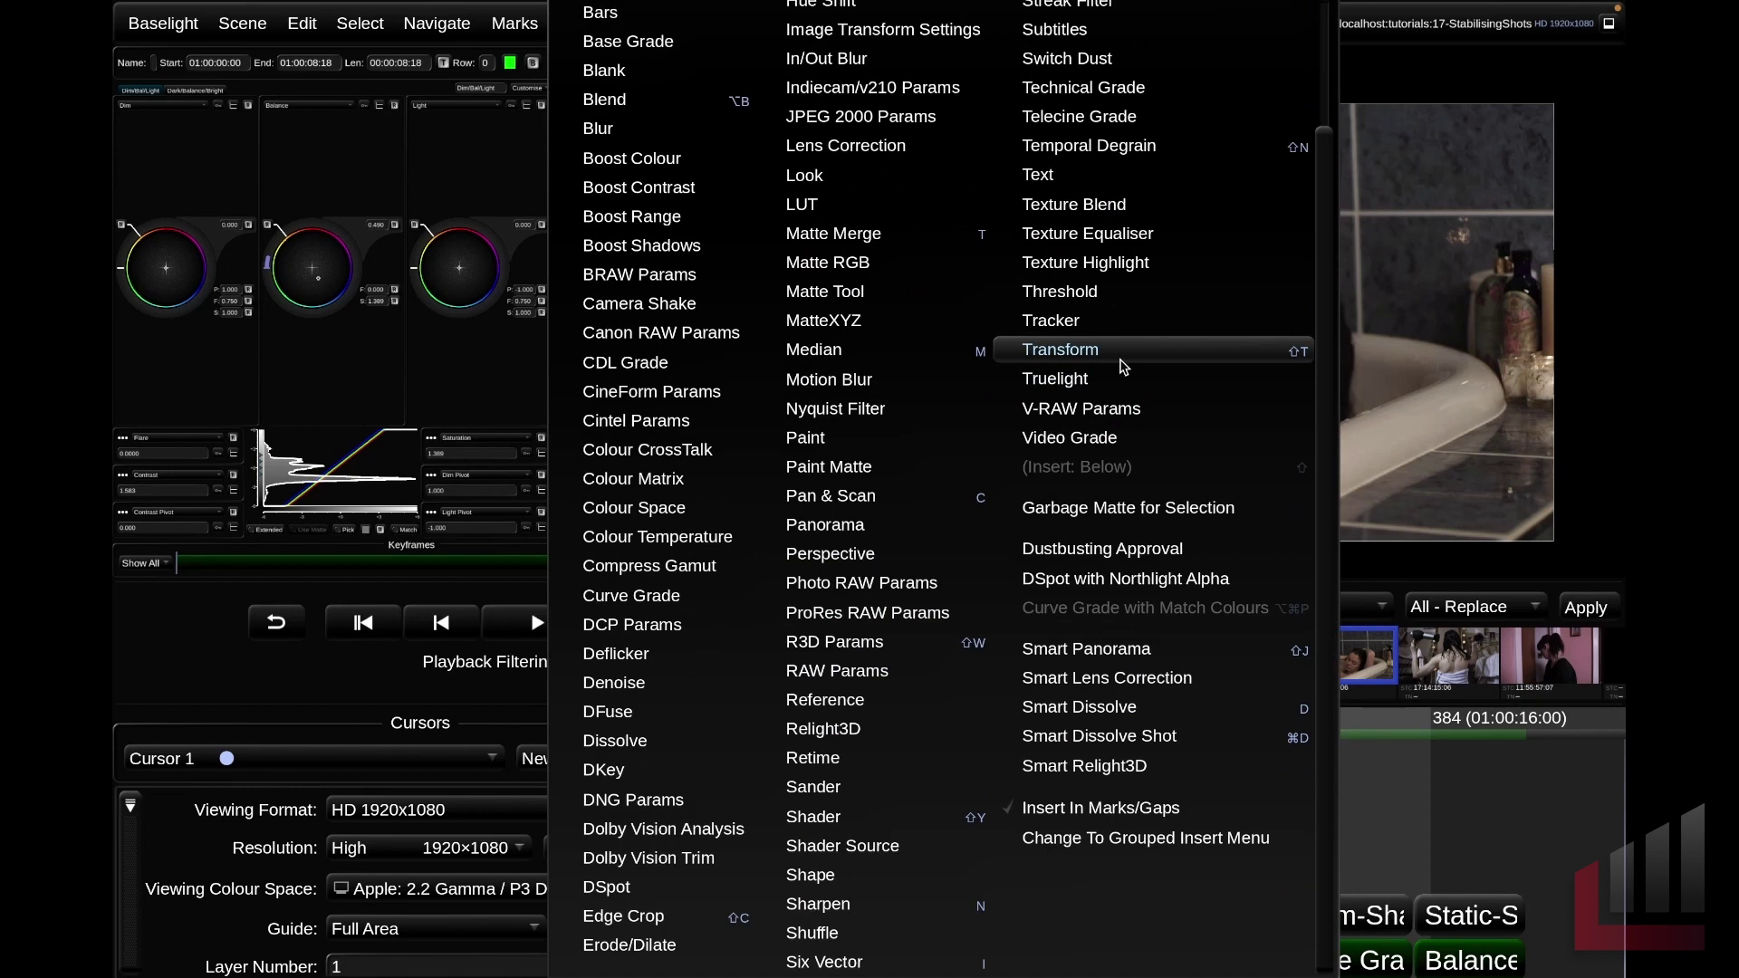
{"action": "left_click", "coordinate": [1123, 365]}
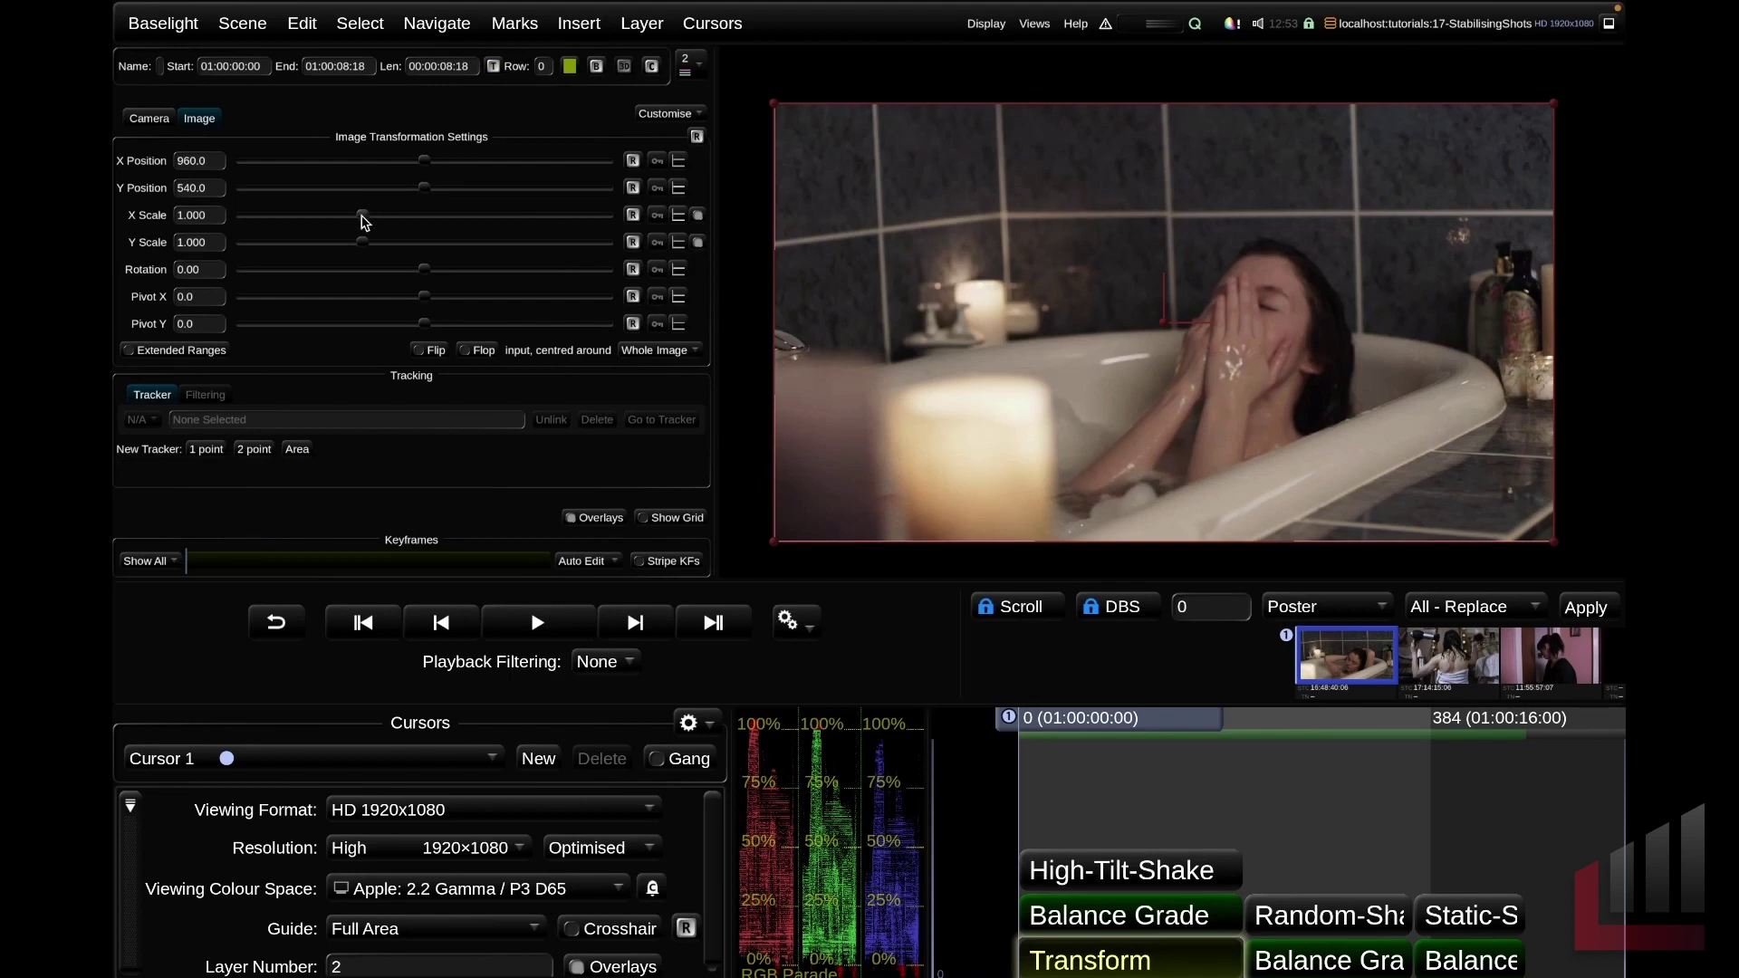
{"action": "left_click_drag", "start_coordinate": [367, 227], "coordinate": [340, 222]}
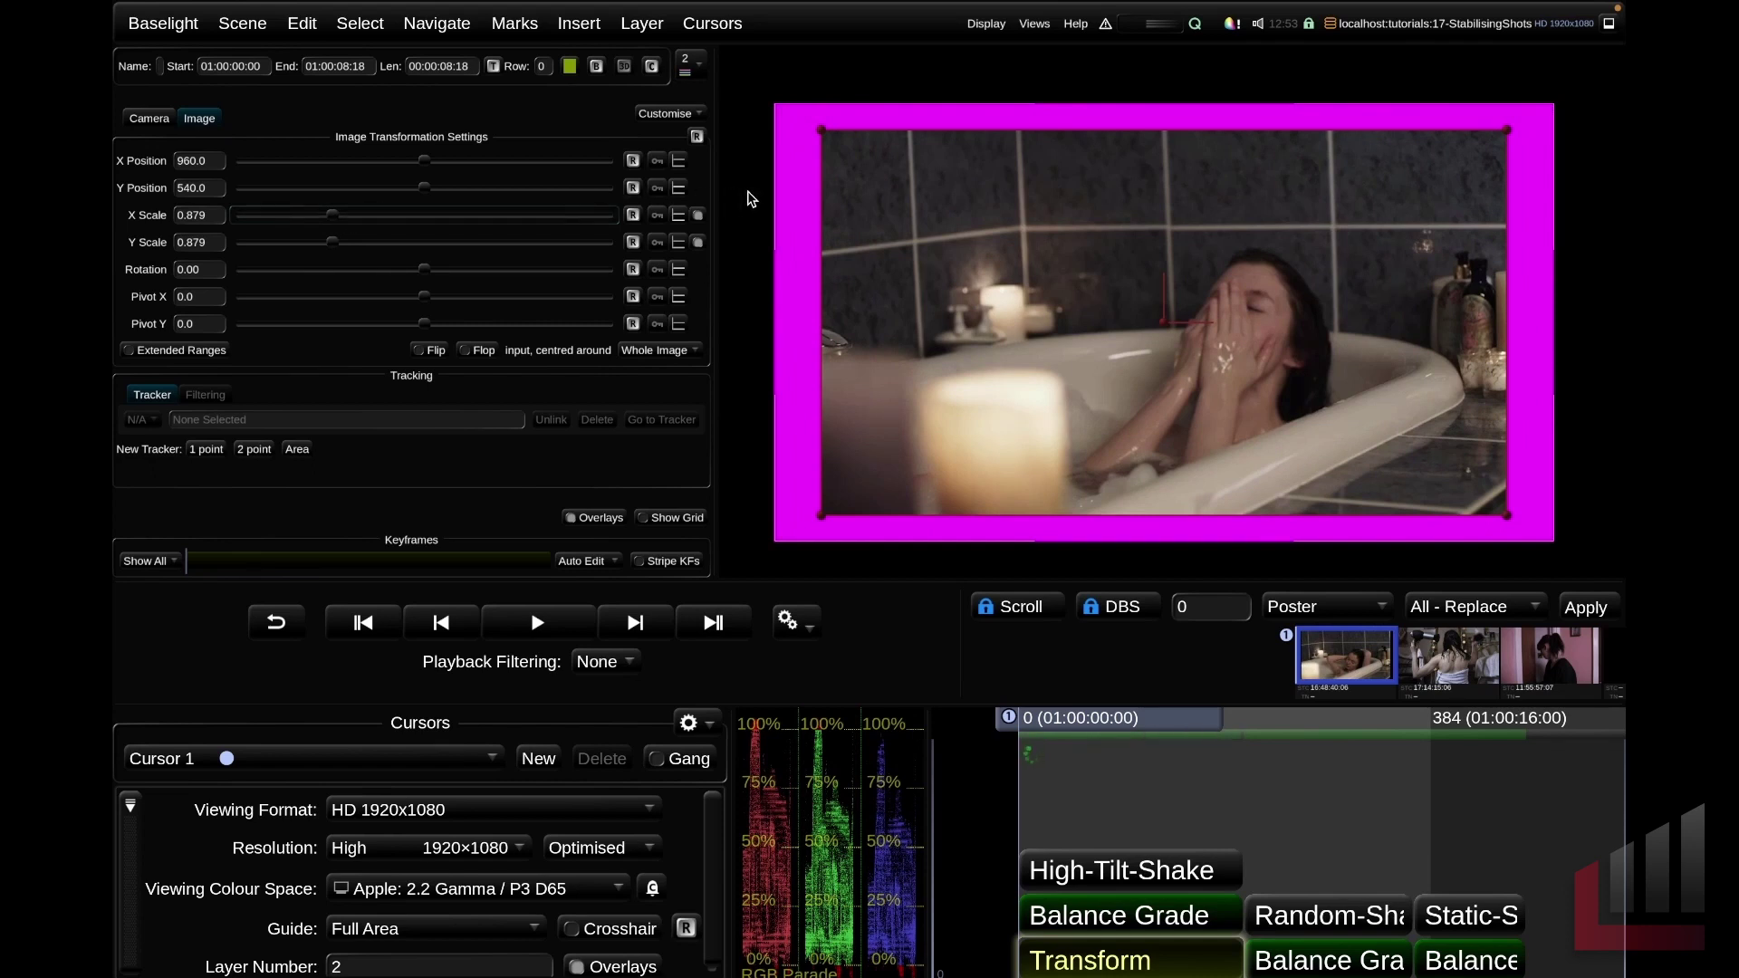
Toggle the transform alarm overlay off and back on to compare the exposed border
{"action": "left_click", "coordinate": [989, 22]}
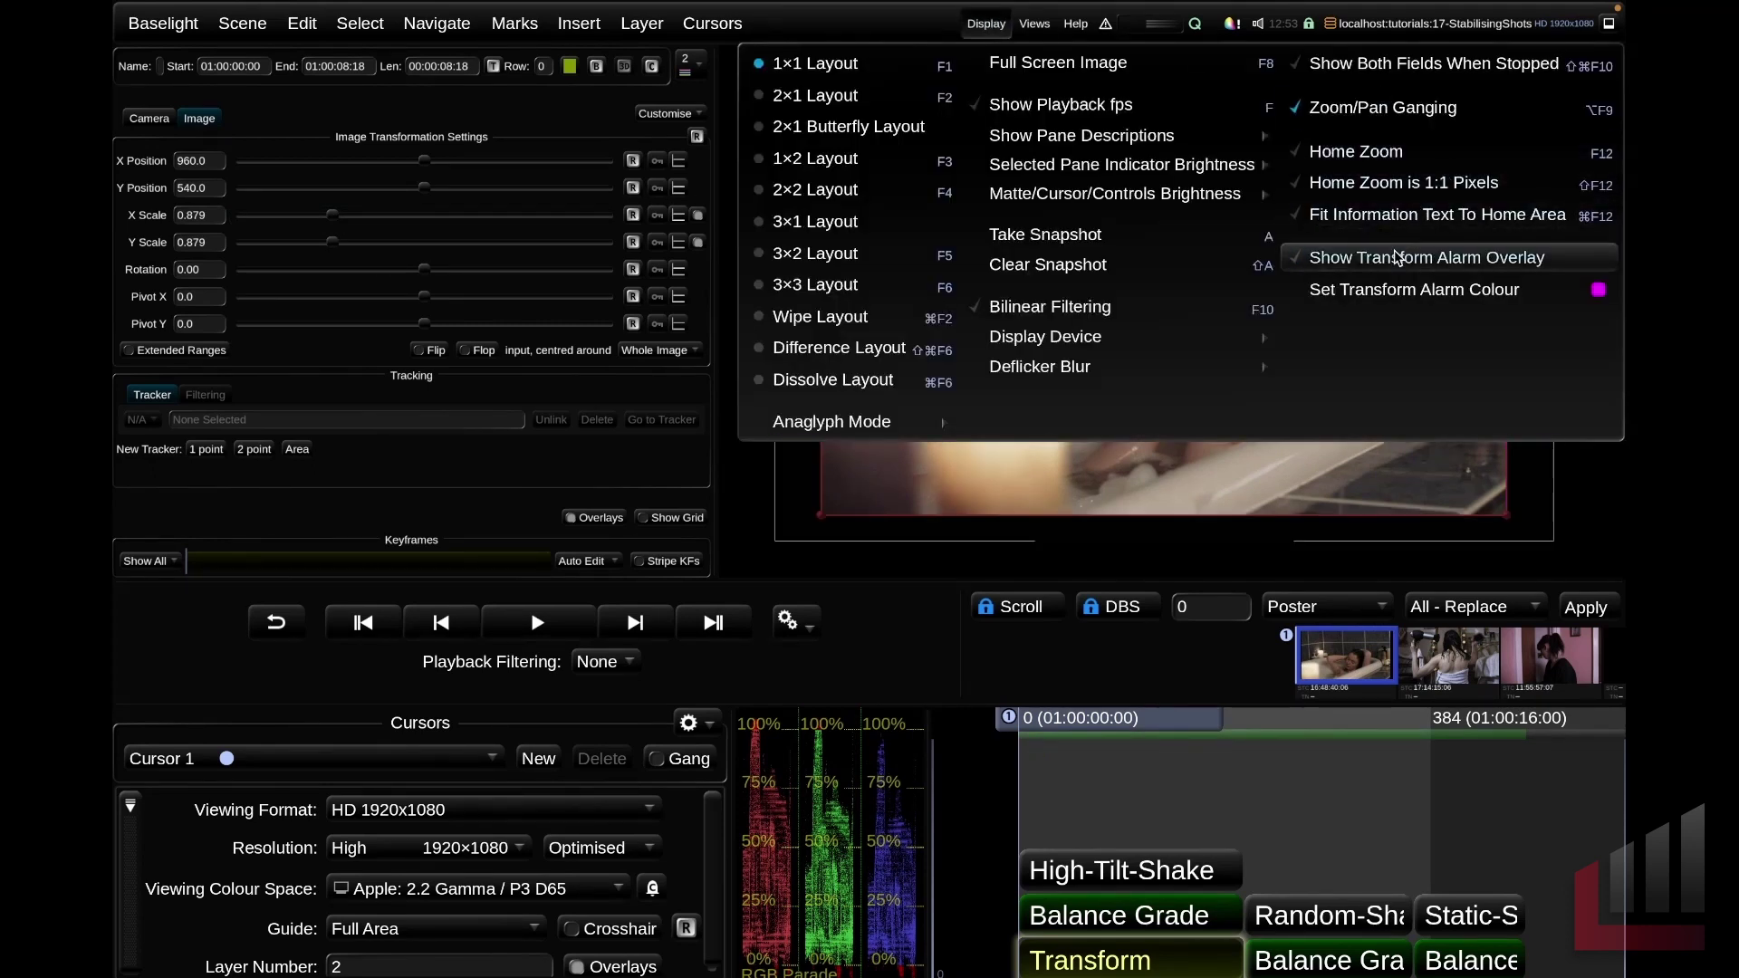
{"action": "left_click", "coordinate": [1175, 830]}
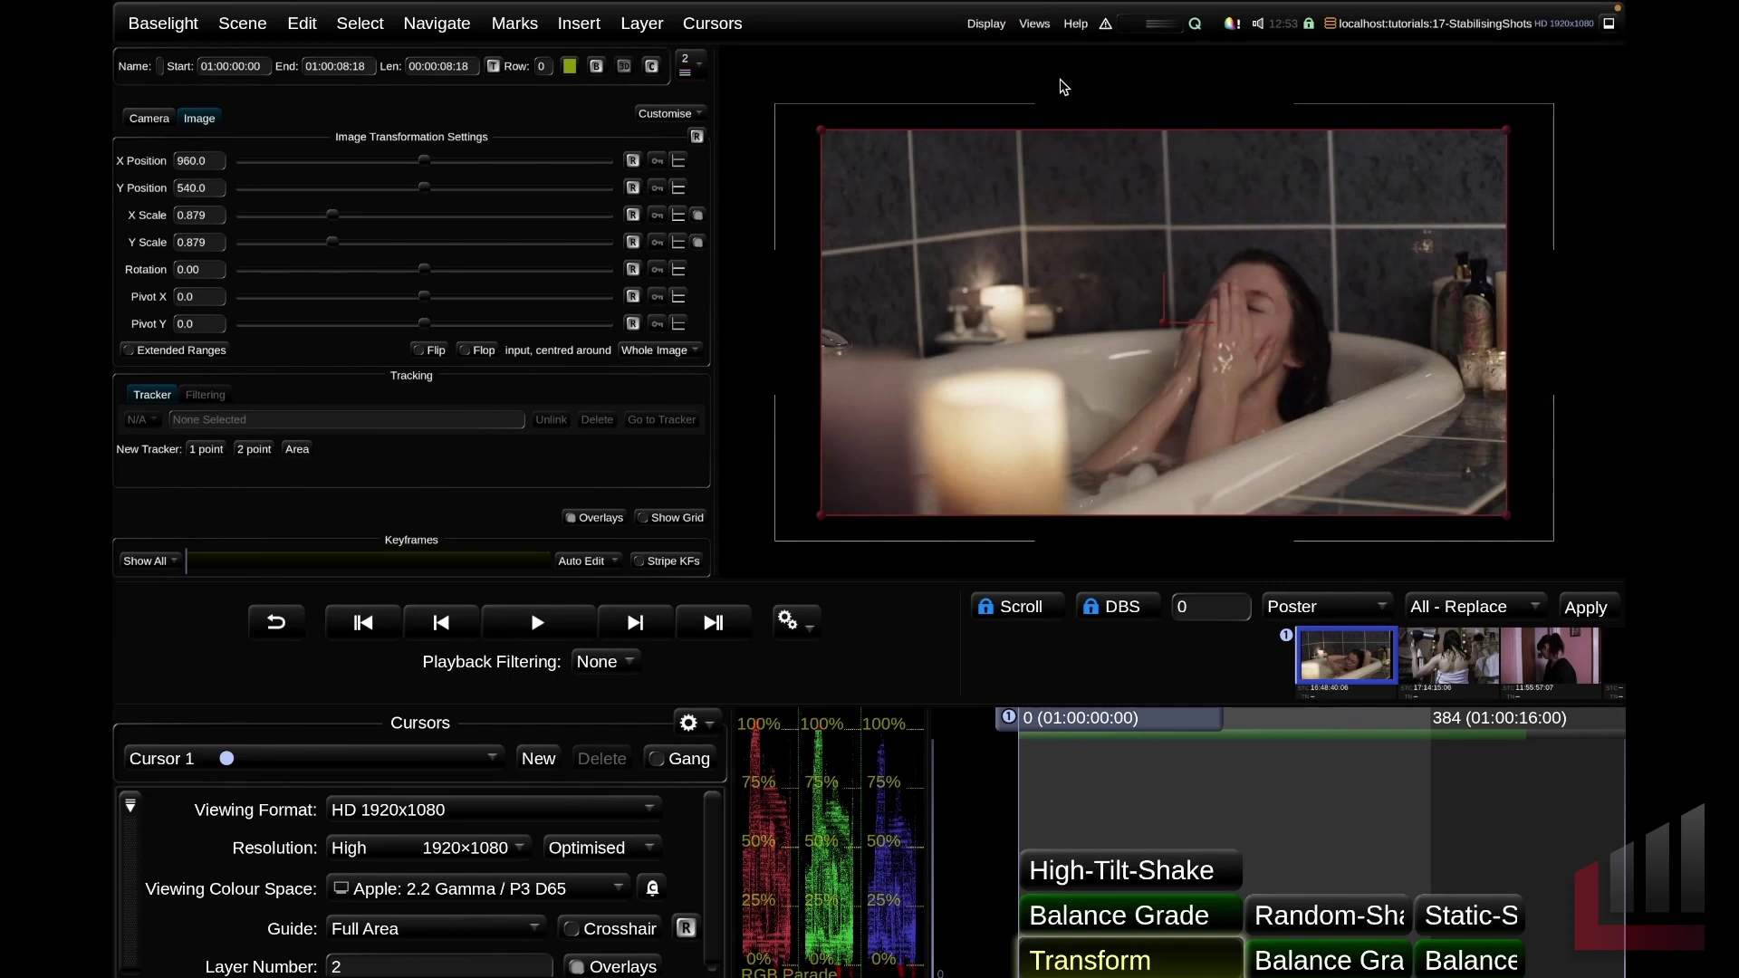
{"action": "left_click", "coordinate": [986, 22]}
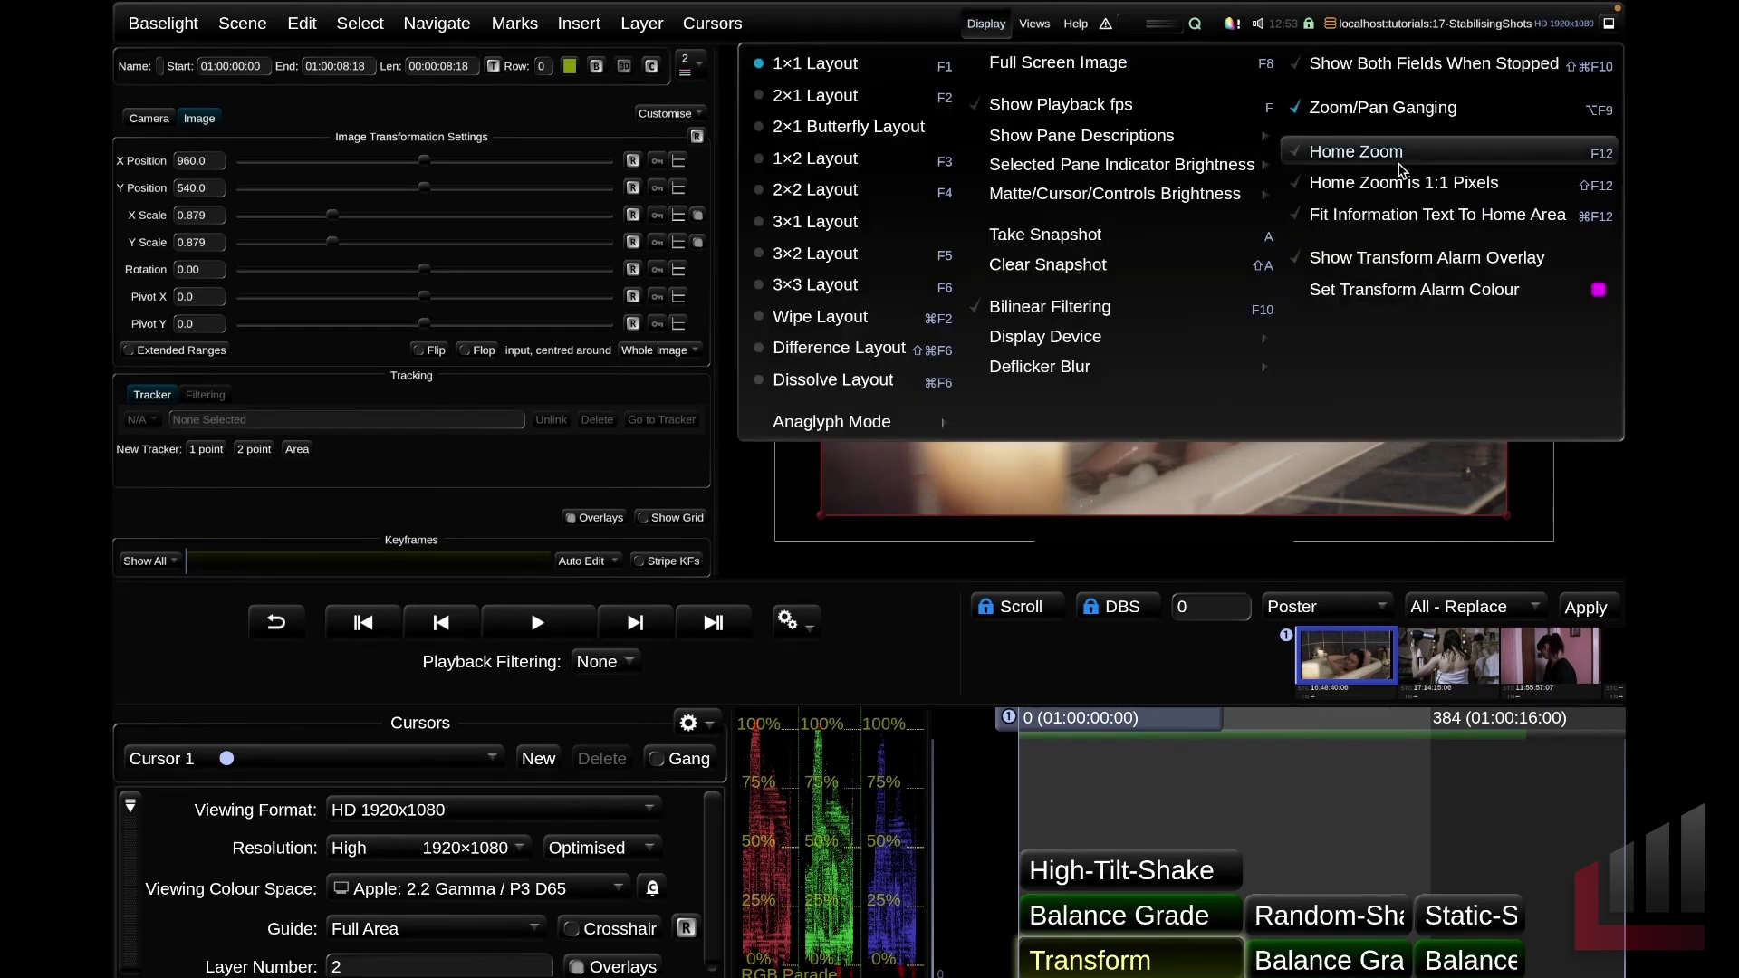
{"action": "left_click", "coordinate": [1444, 258]}
{"action": "left_click", "coordinate": [1347, 494]}
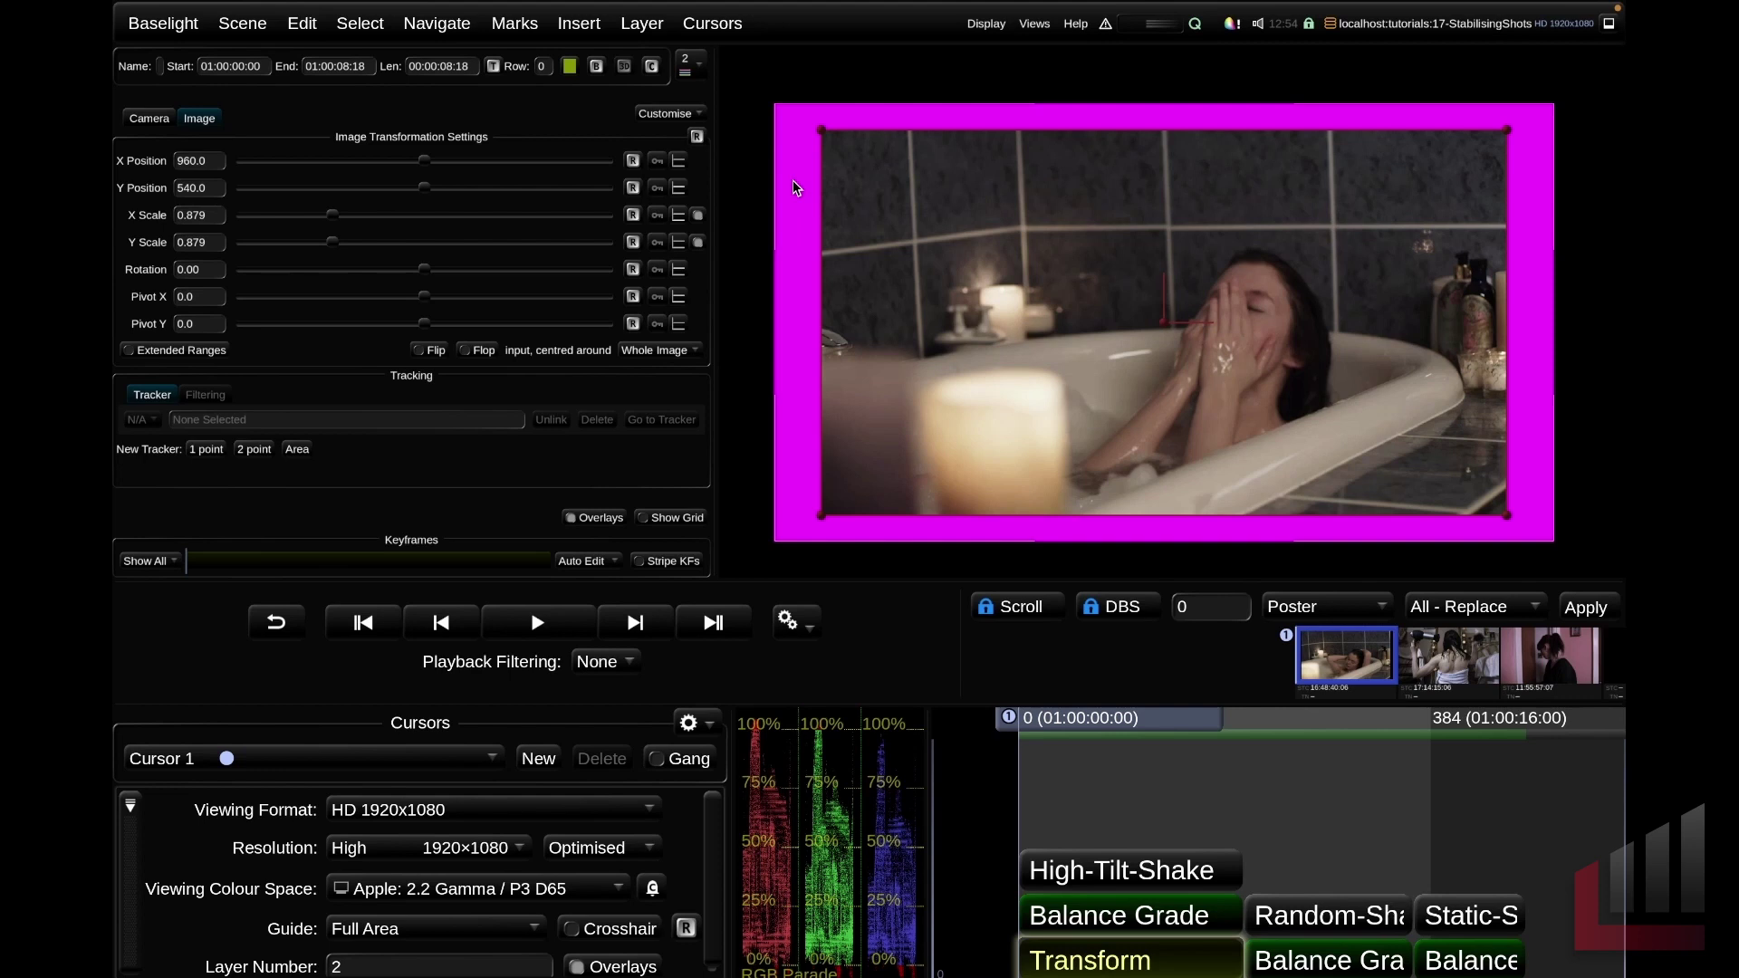
Delete the test Transform layer, set the playback range to Current Shot, and play the shot
{"action": "key", "text": "Delete"}
{"action": "left_click", "coordinate": [1186, 968]}
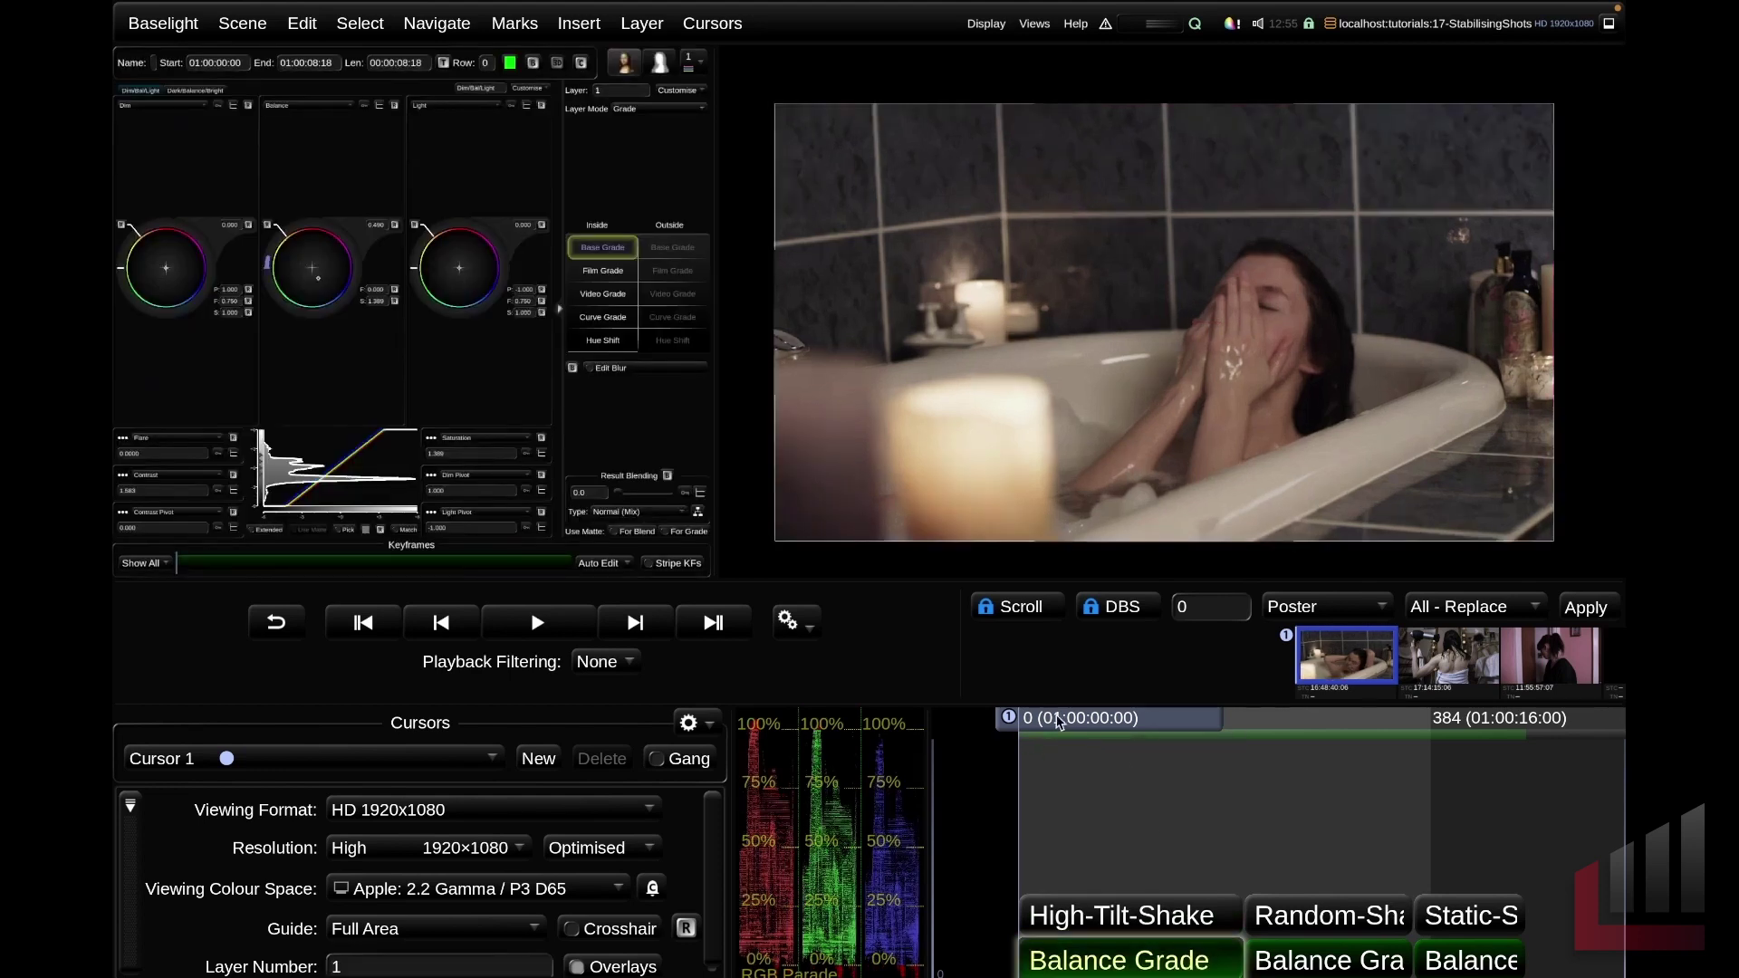
{"action": "left_click", "coordinate": [813, 623]}
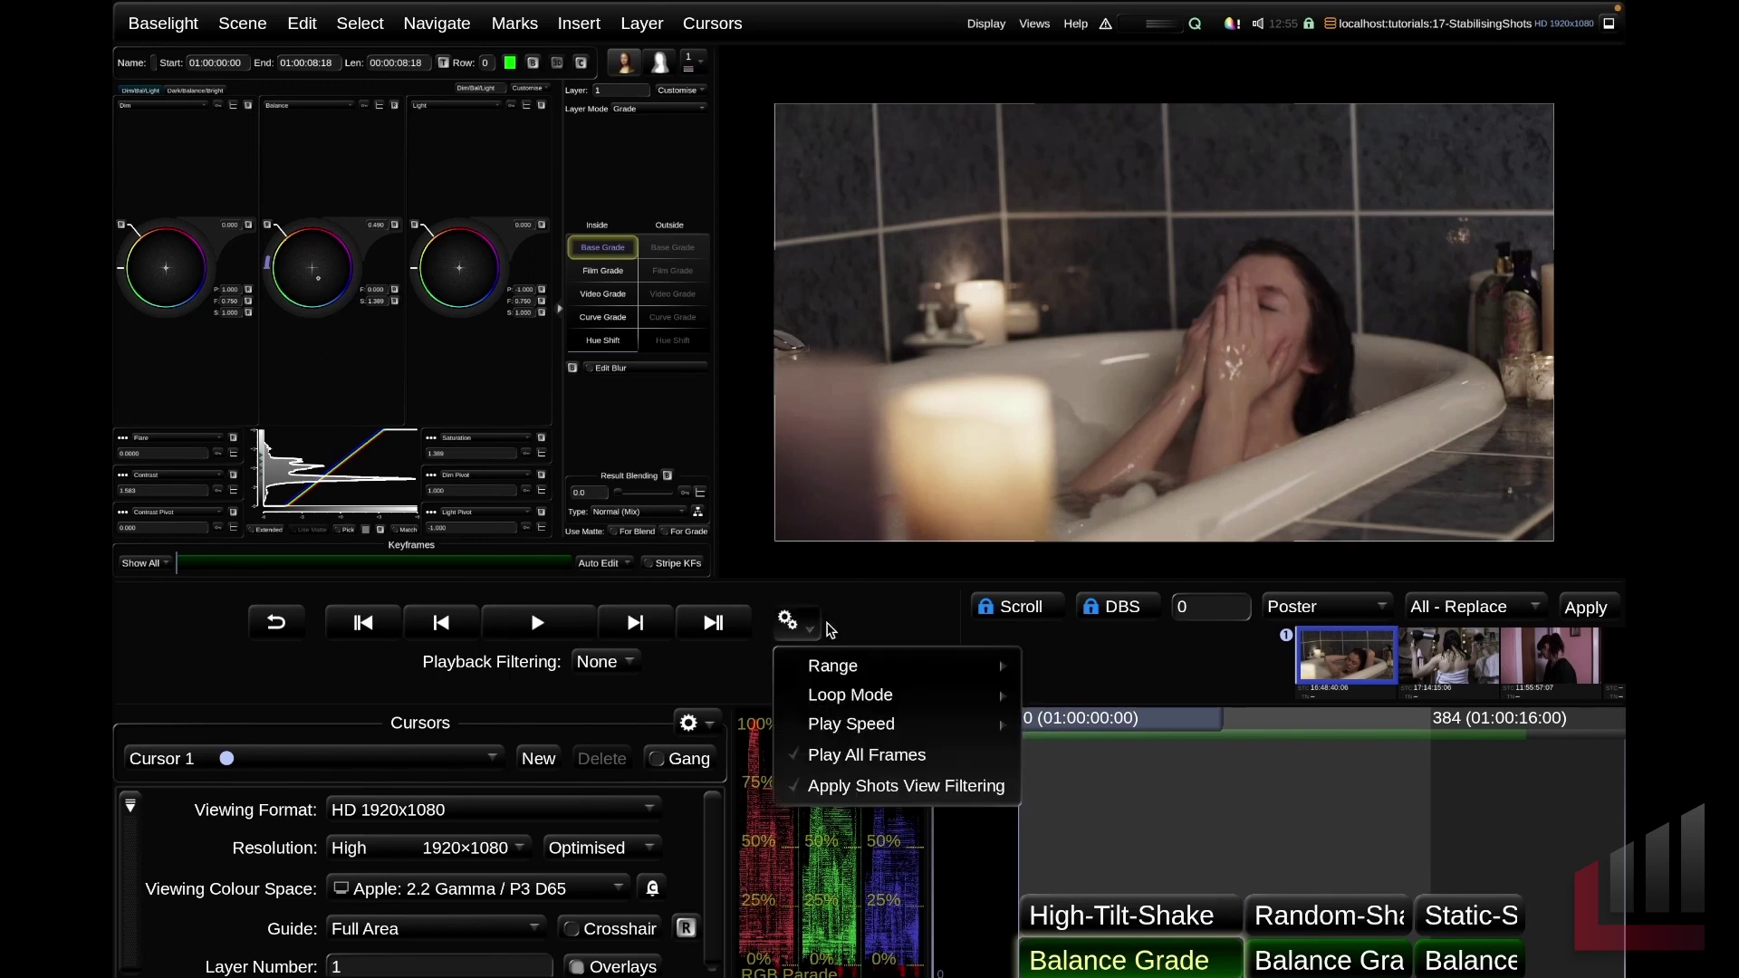
{"action": "mouse_move", "coordinate": [876, 666]}
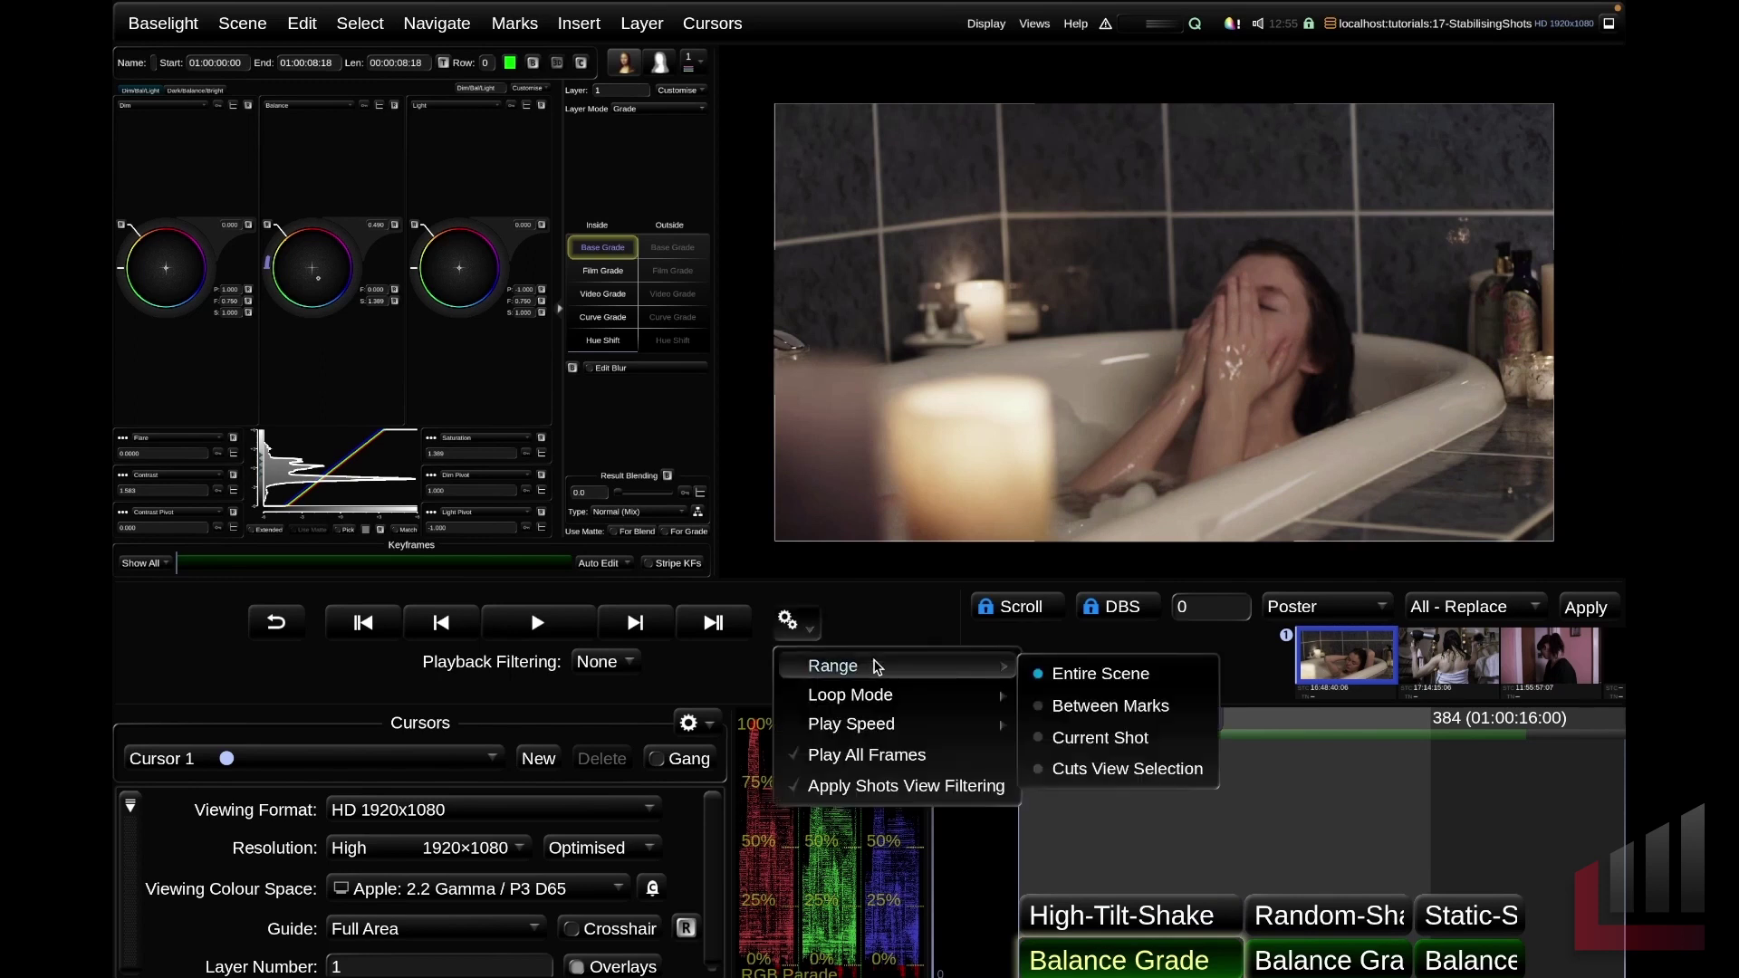
{"action": "left_click", "coordinate": [1066, 738]}
{"action": "key", "text": "space"}
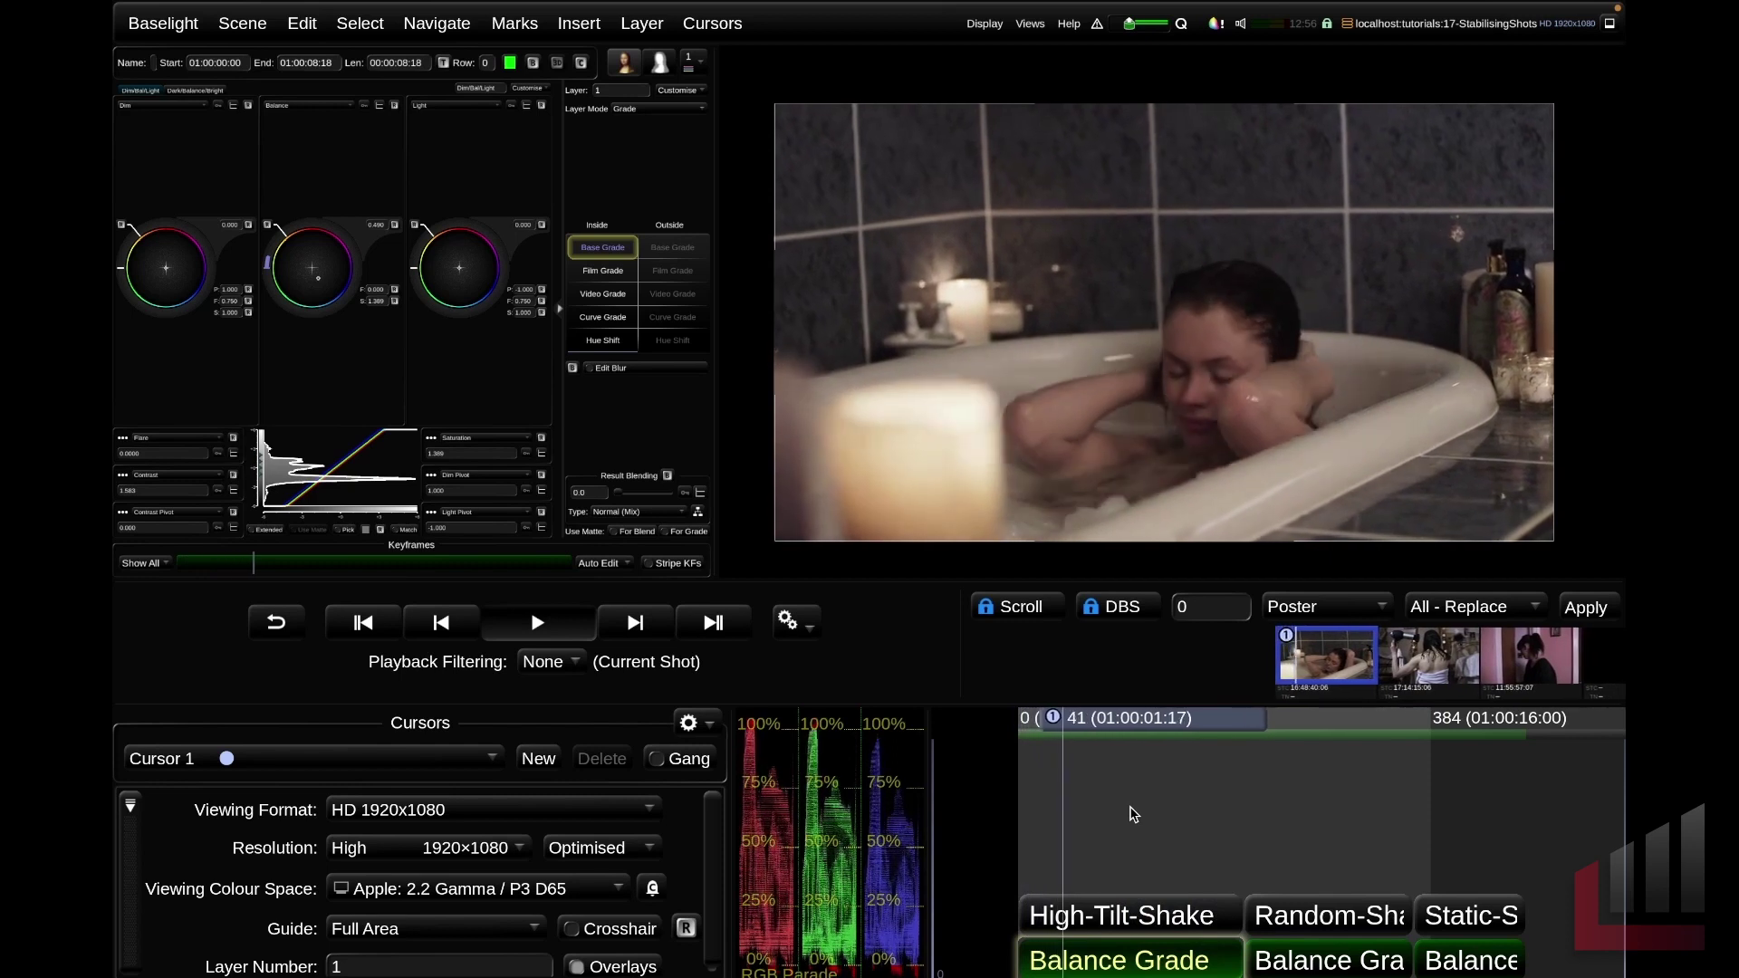
{"action": "left_click", "coordinate": [578, 23]}
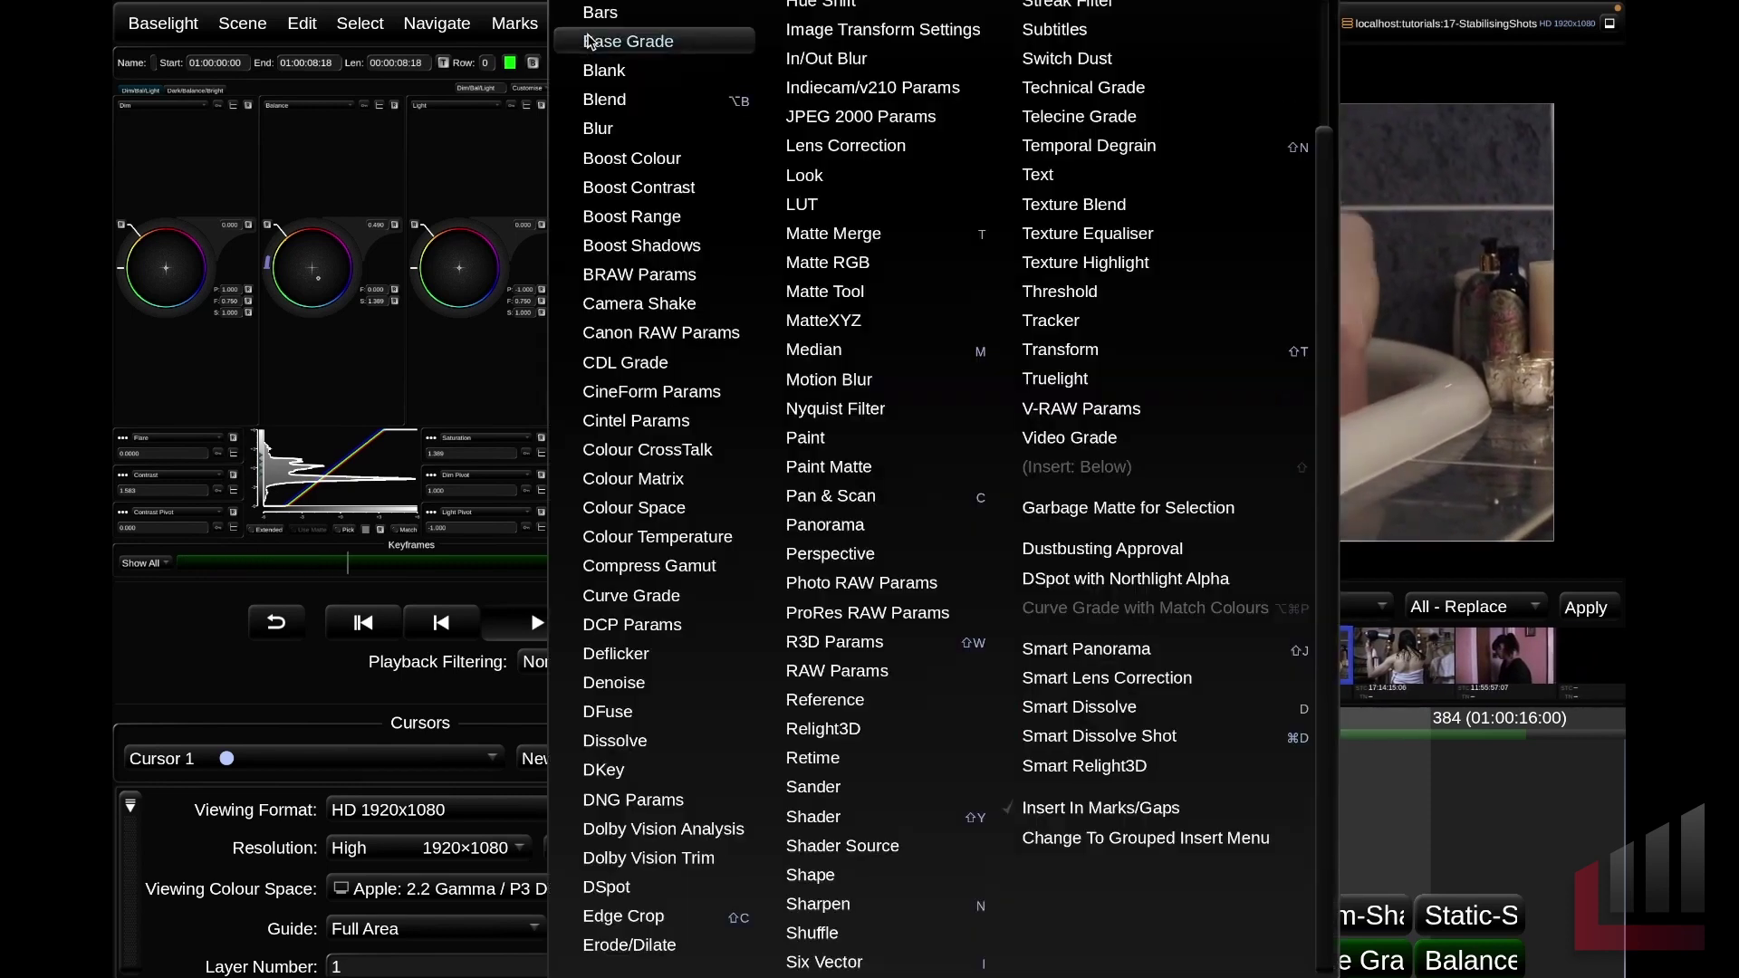
{"action": "key", "text": "Escape"}
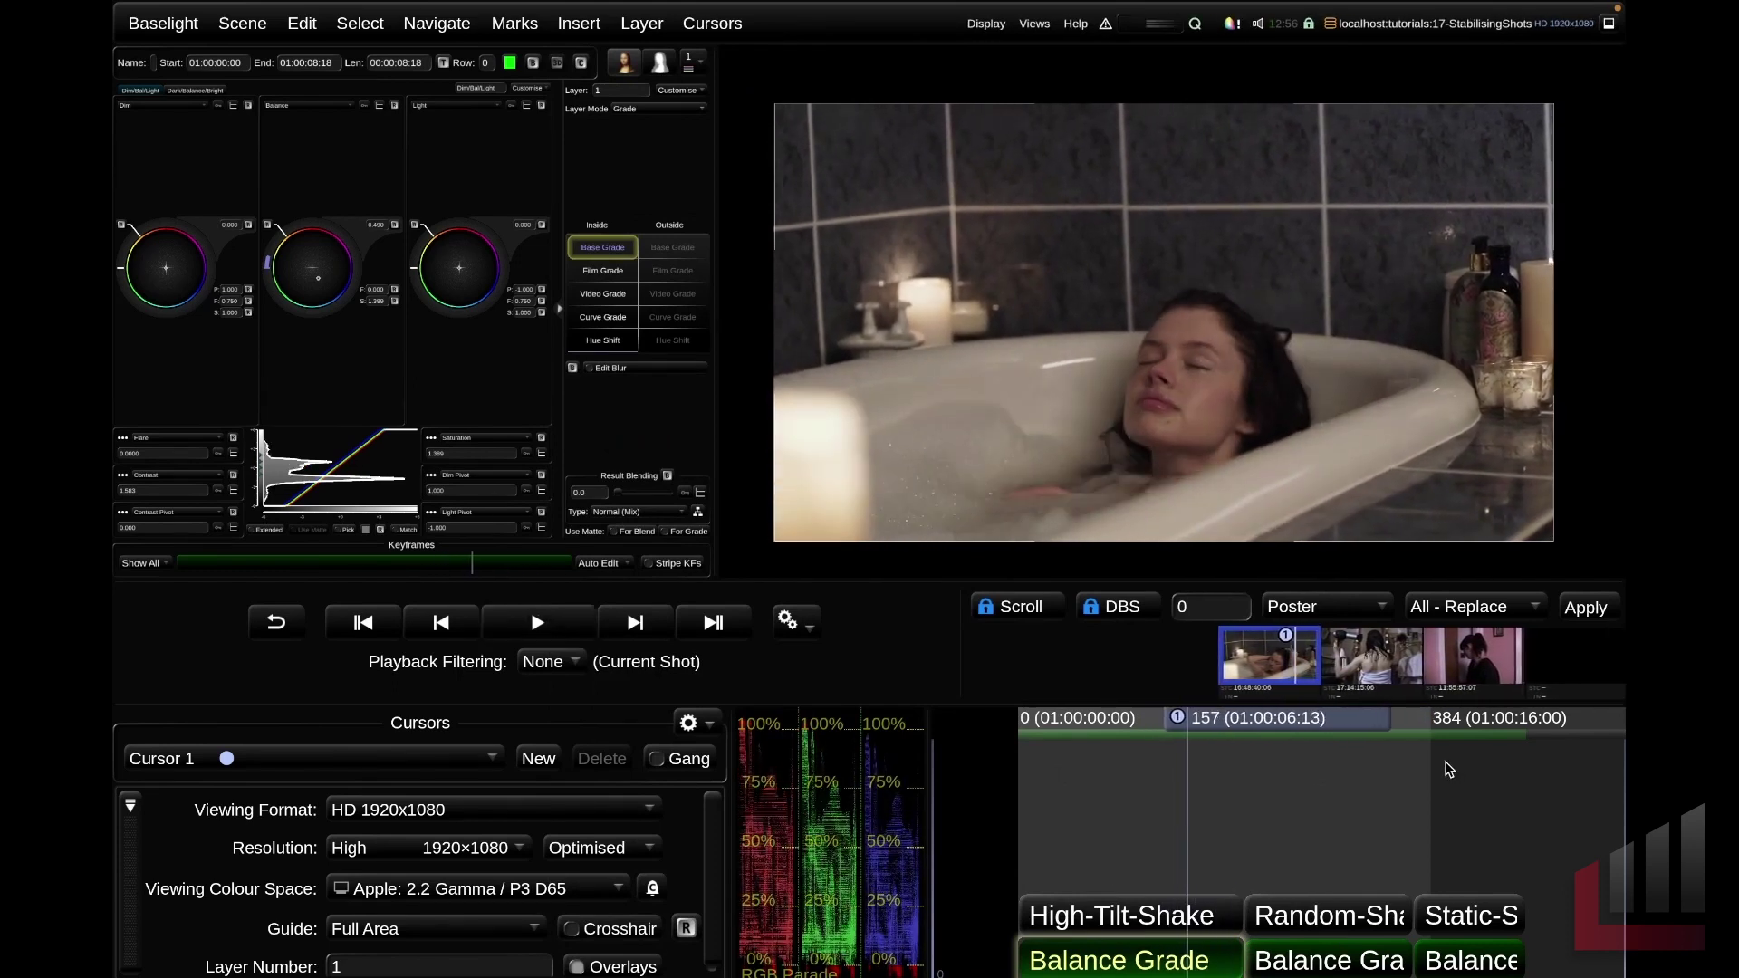
Insert a Transform layer, keyframe X Position at frame 0, and set all parameters to All Linear
{"action": "key", "text": "alt+t"}
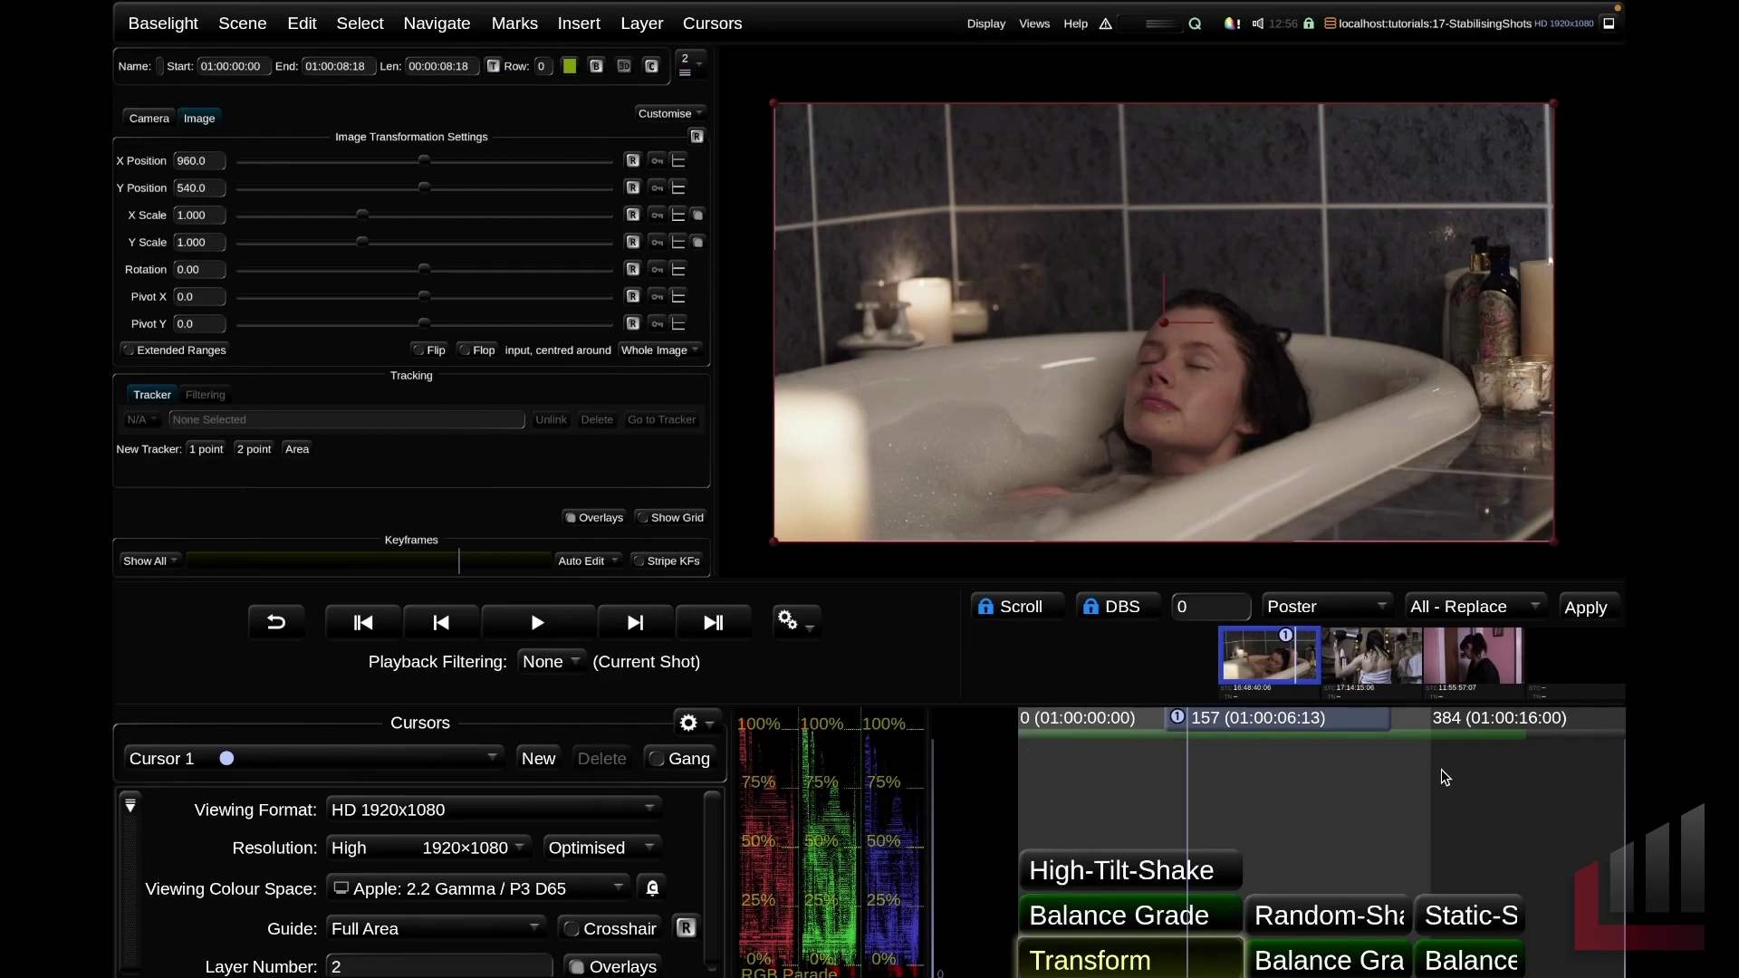
{"action": "key", "text": "Home"}
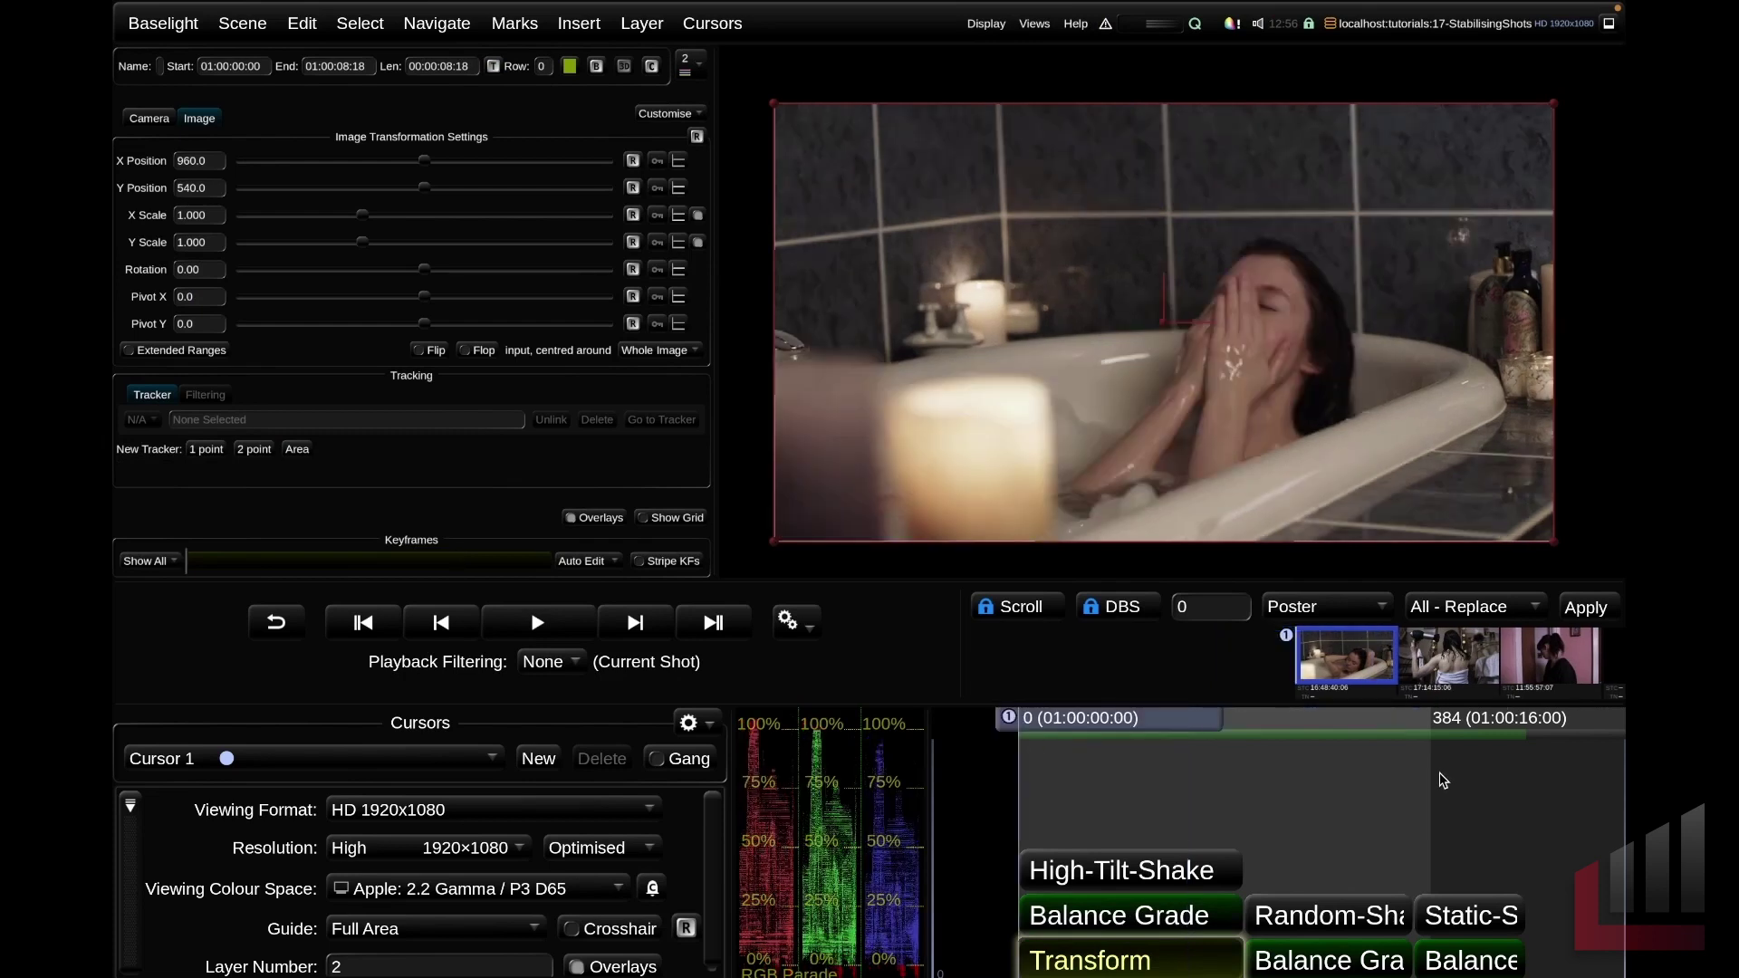
{"action": "key", "text": "space"}
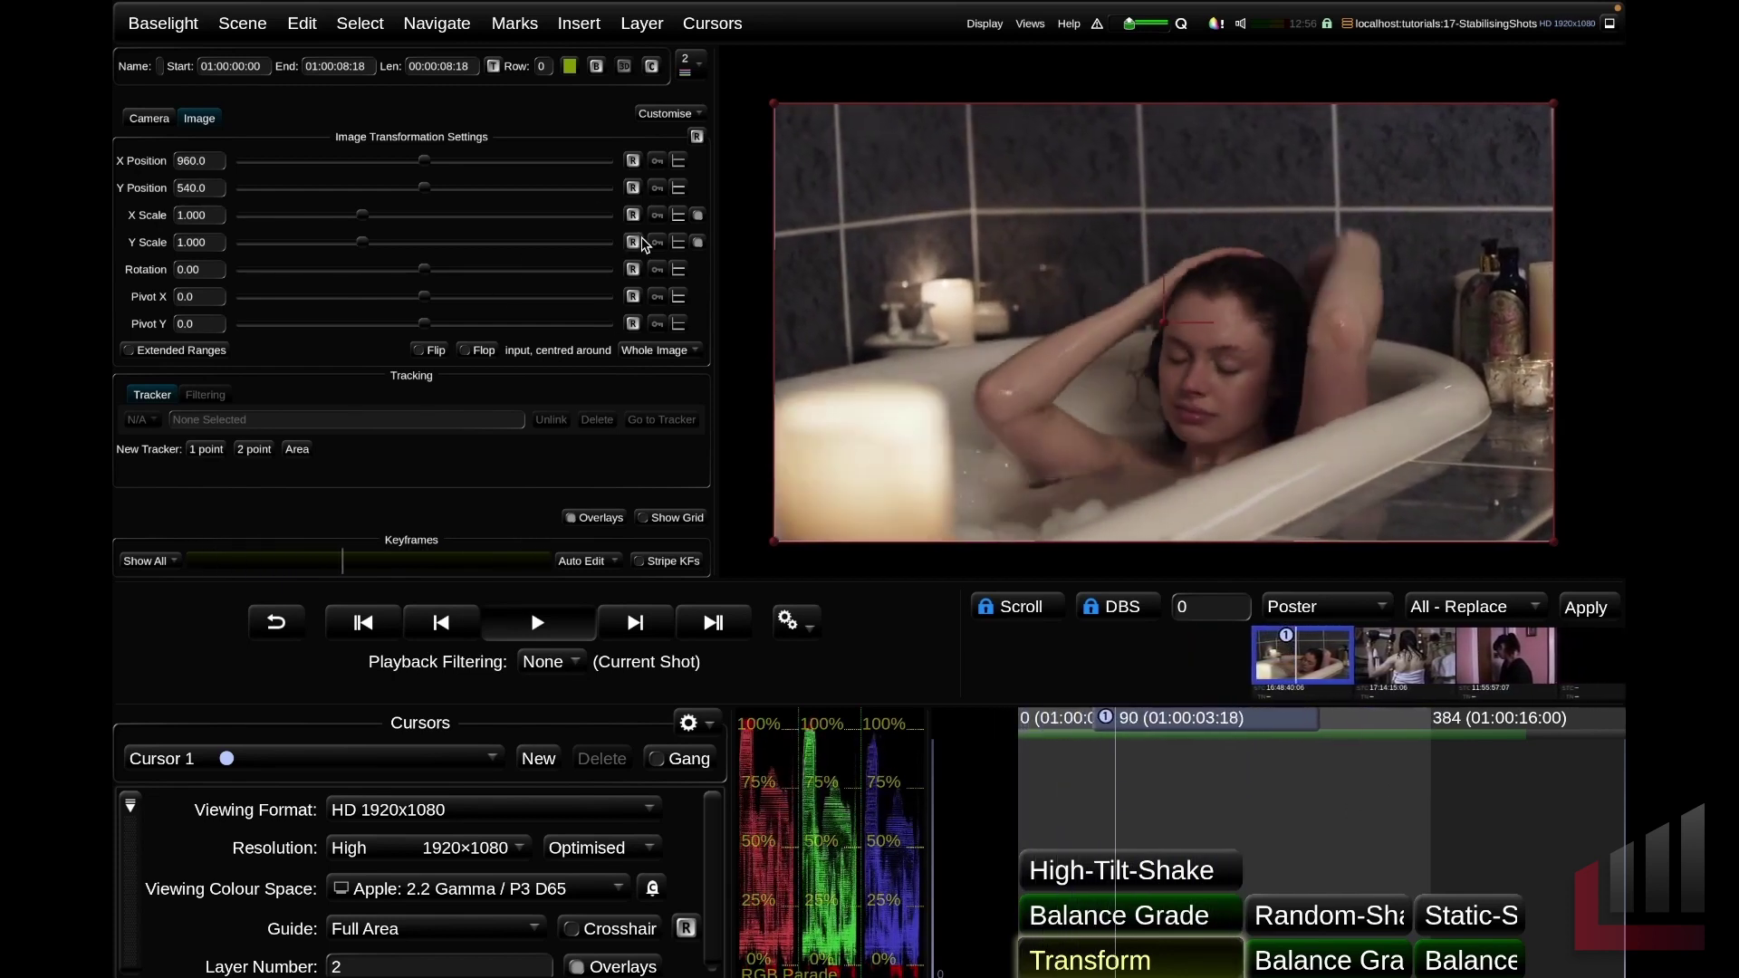
{"action": "key", "text": "Home"}
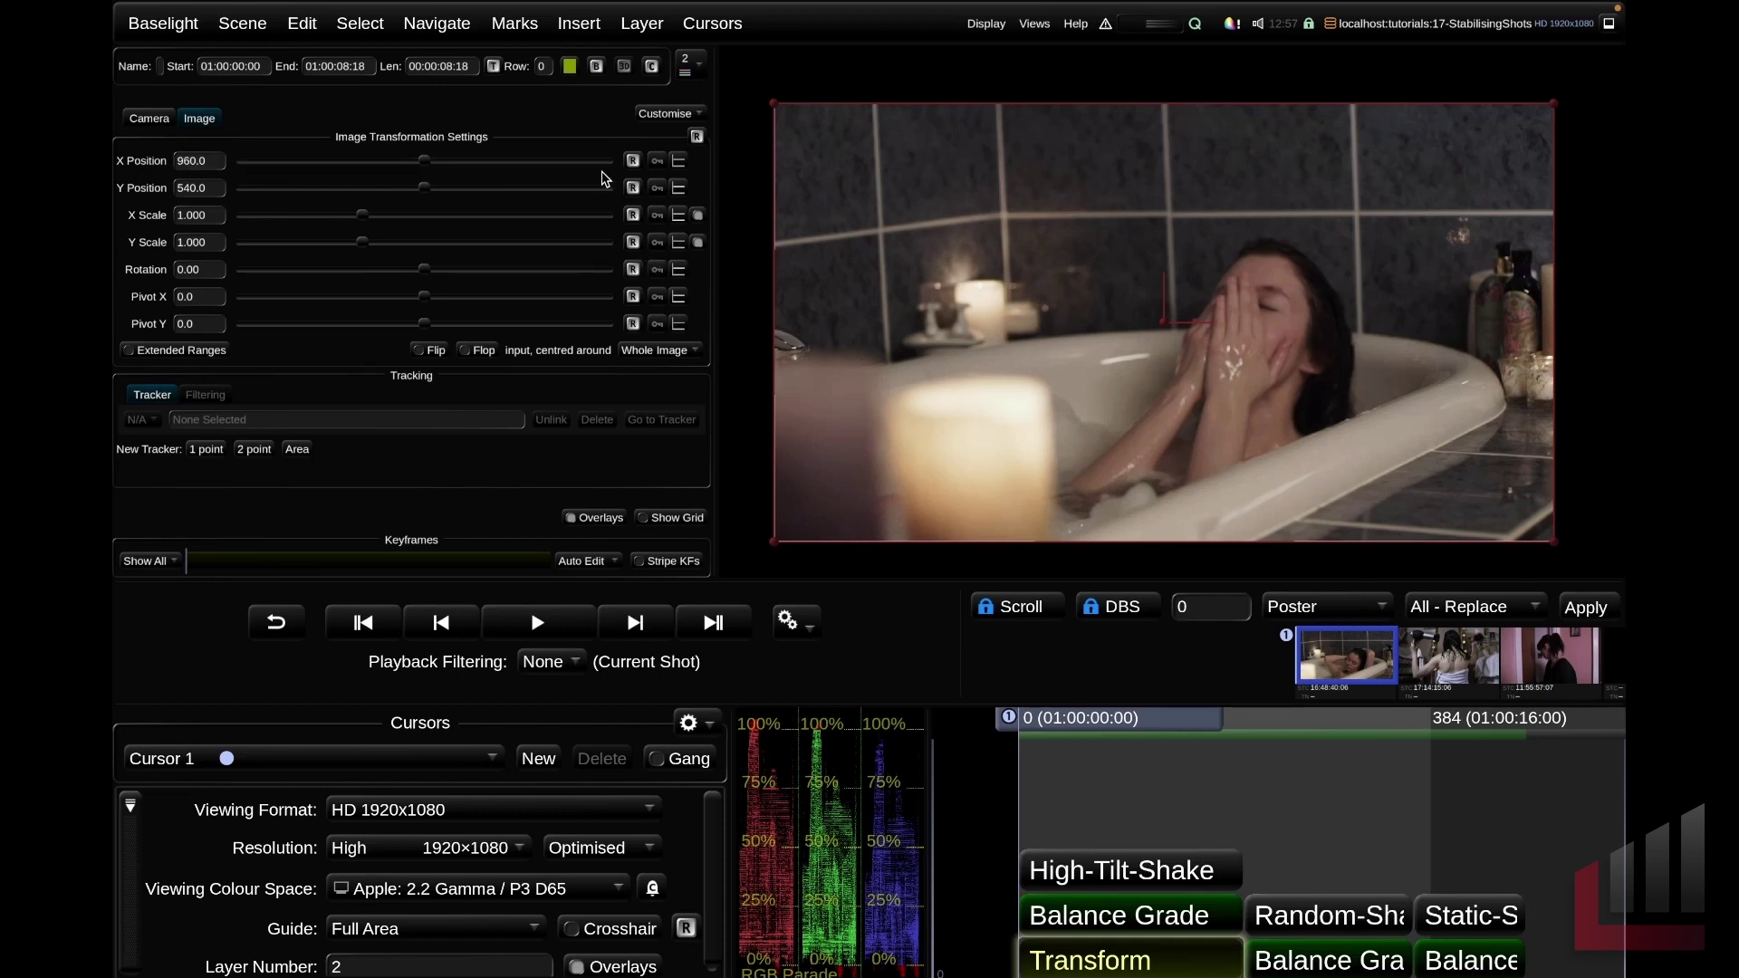
{"action": "left_click", "coordinate": [658, 163]}
{"action": "left_click", "coordinate": [679, 162], "text": "shift"}
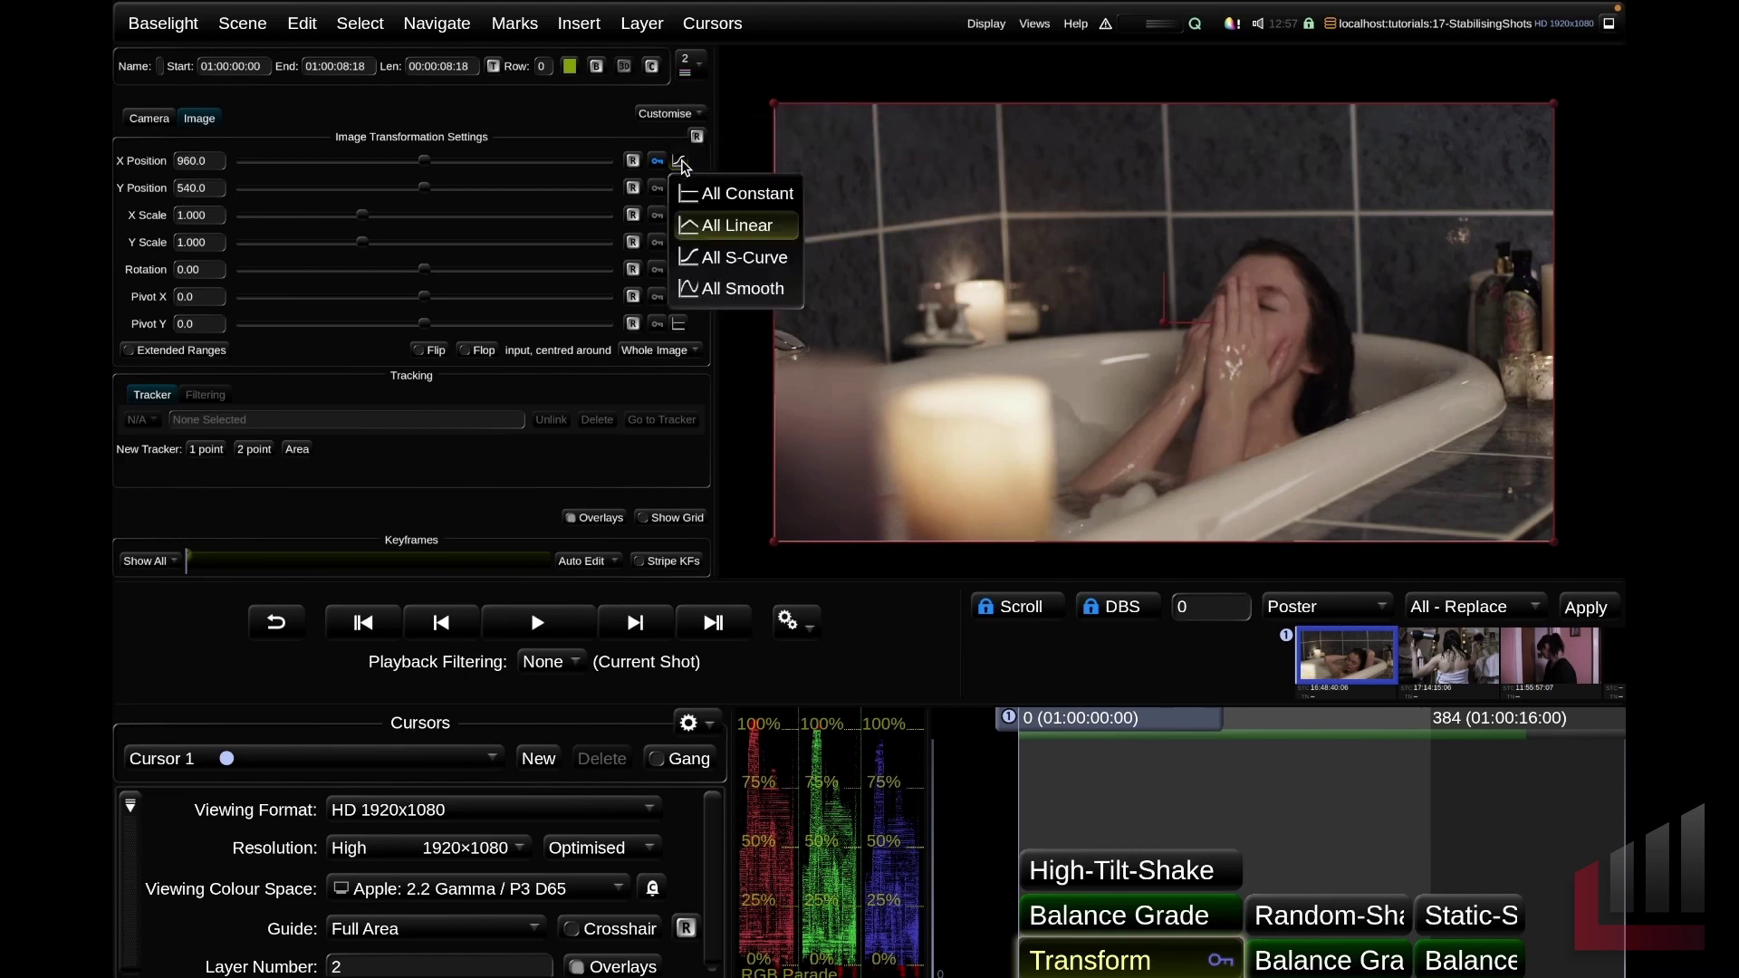
{"action": "left_click", "coordinate": [755, 225]}
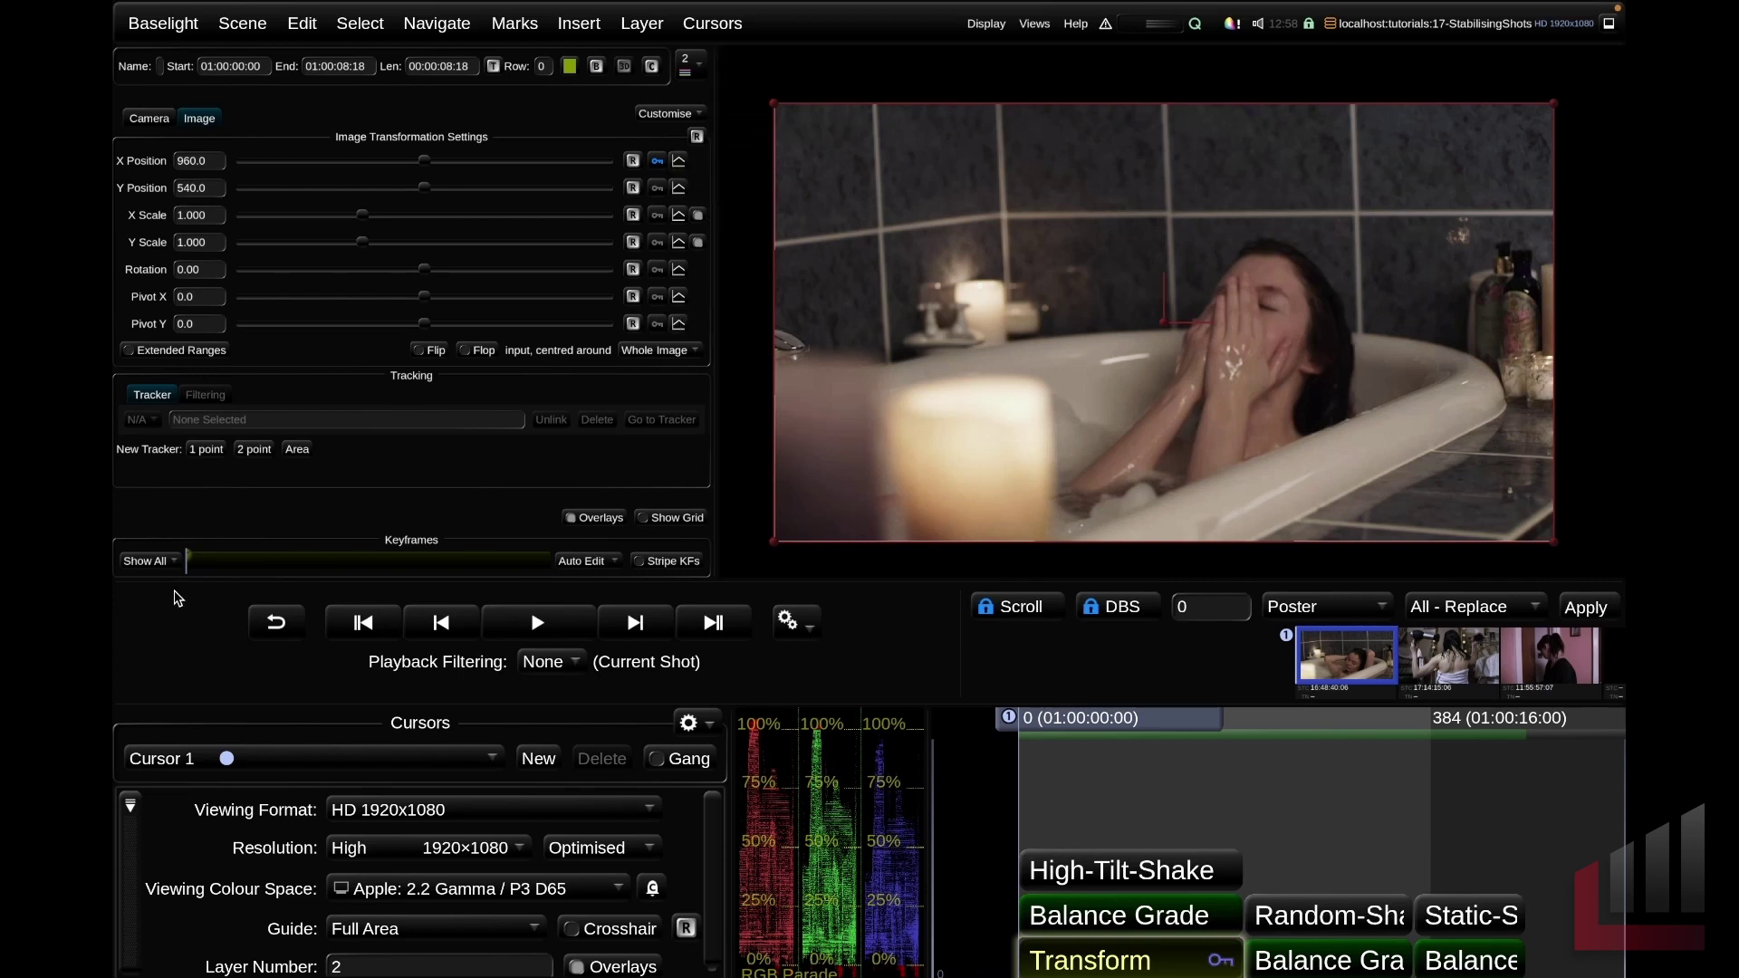
Shift the image right on the last frame as an end keyframe and play the animated move
{"action": "left_click_drag", "start_coordinate": [211, 567], "coordinate": [643, 556]}
{"action": "left_click_drag", "start_coordinate": [424, 161], "coordinate": [509, 163]}
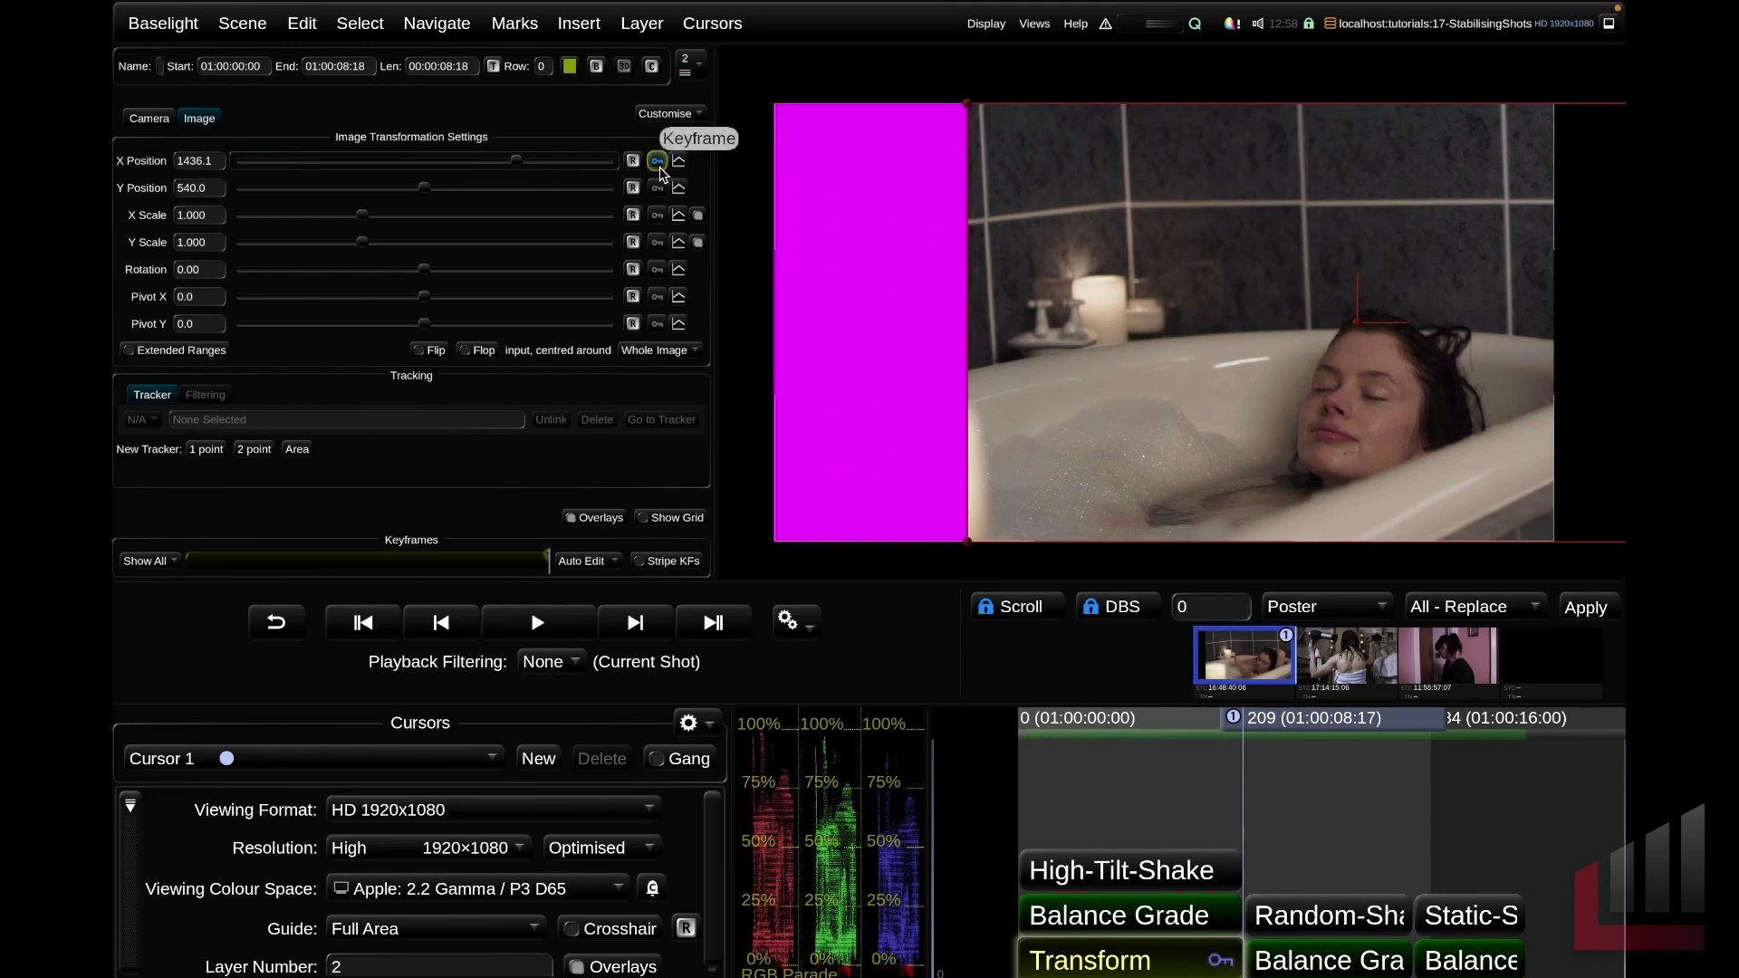
{"action": "key", "text": "Home"}
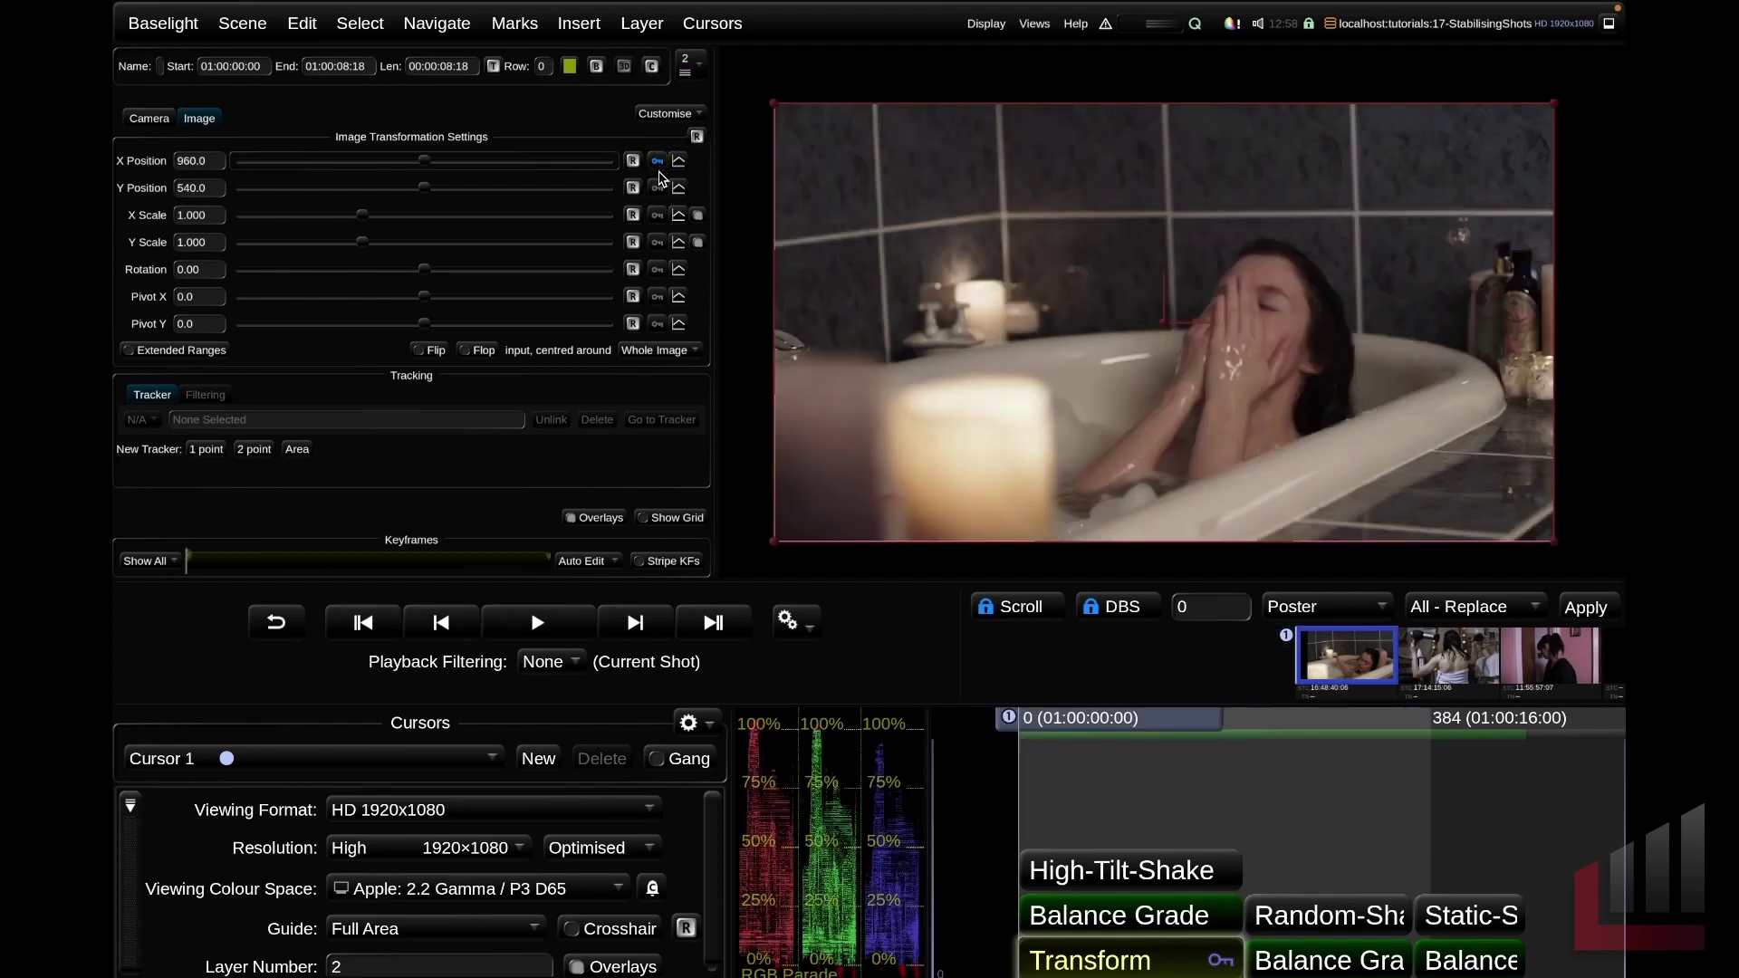
{"action": "key", "text": "space"}
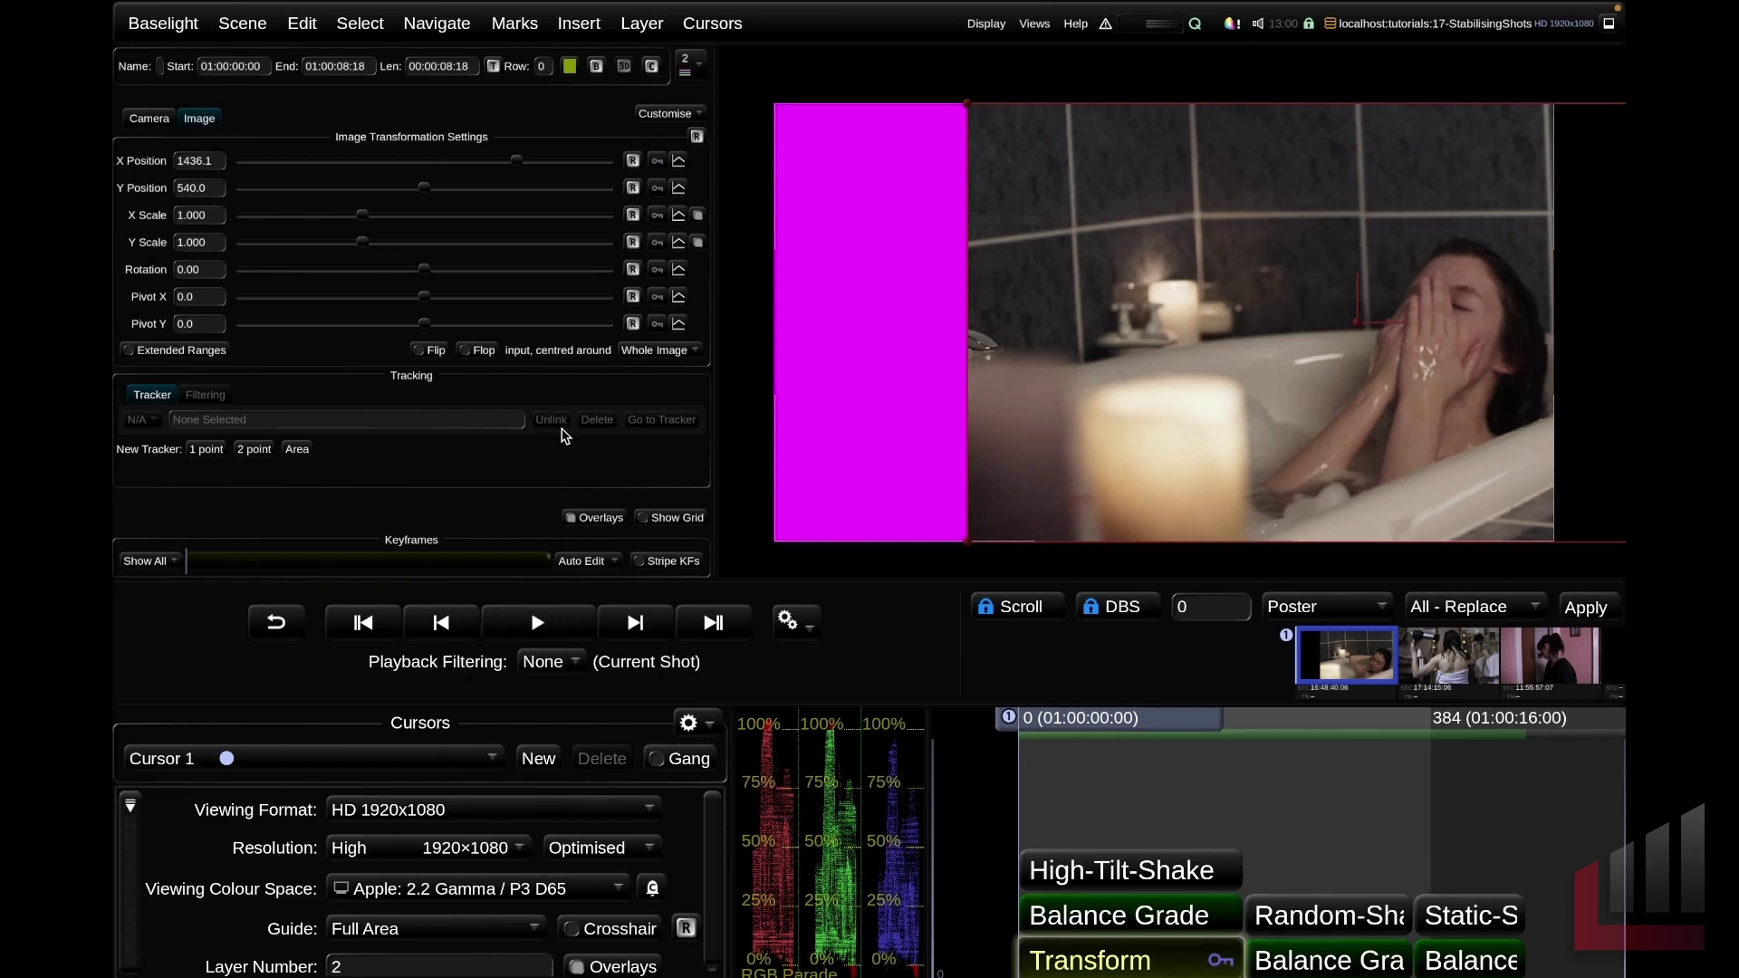
Remove the X Position keyframe, reset X Position to 960.0, and play to check
{"action": "key", "text": "End"}
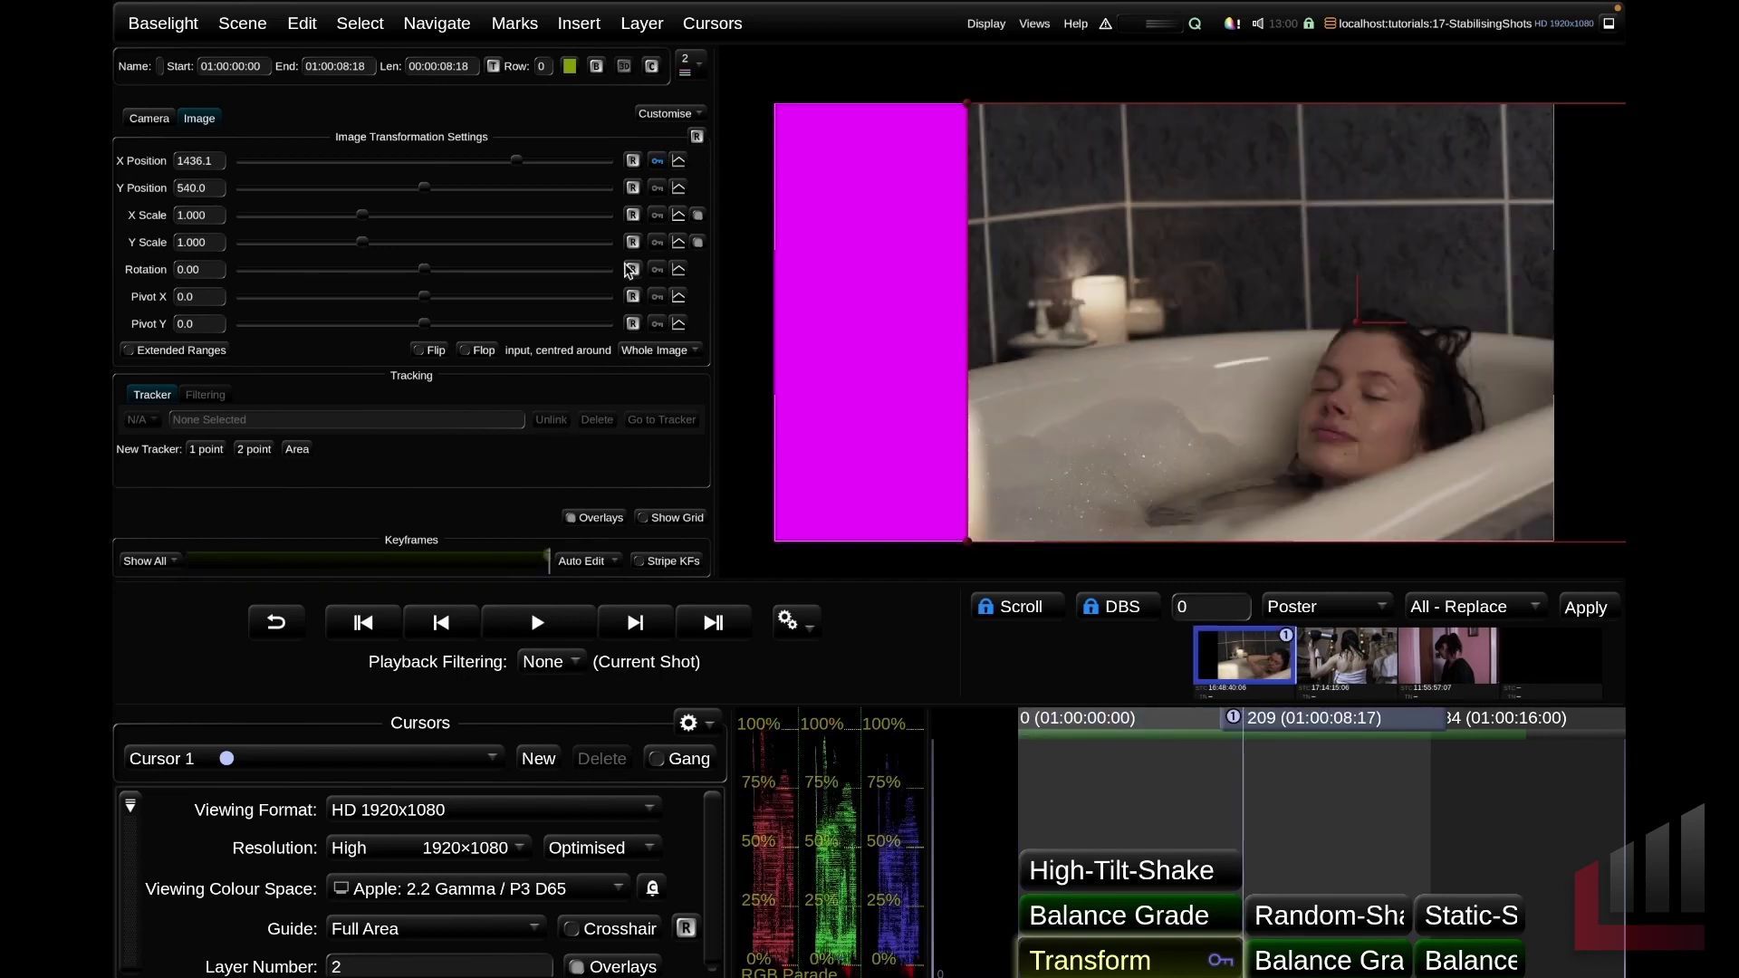
{"action": "left_click", "coordinate": [660, 161]}
{"action": "left_click", "coordinate": [632, 161]}
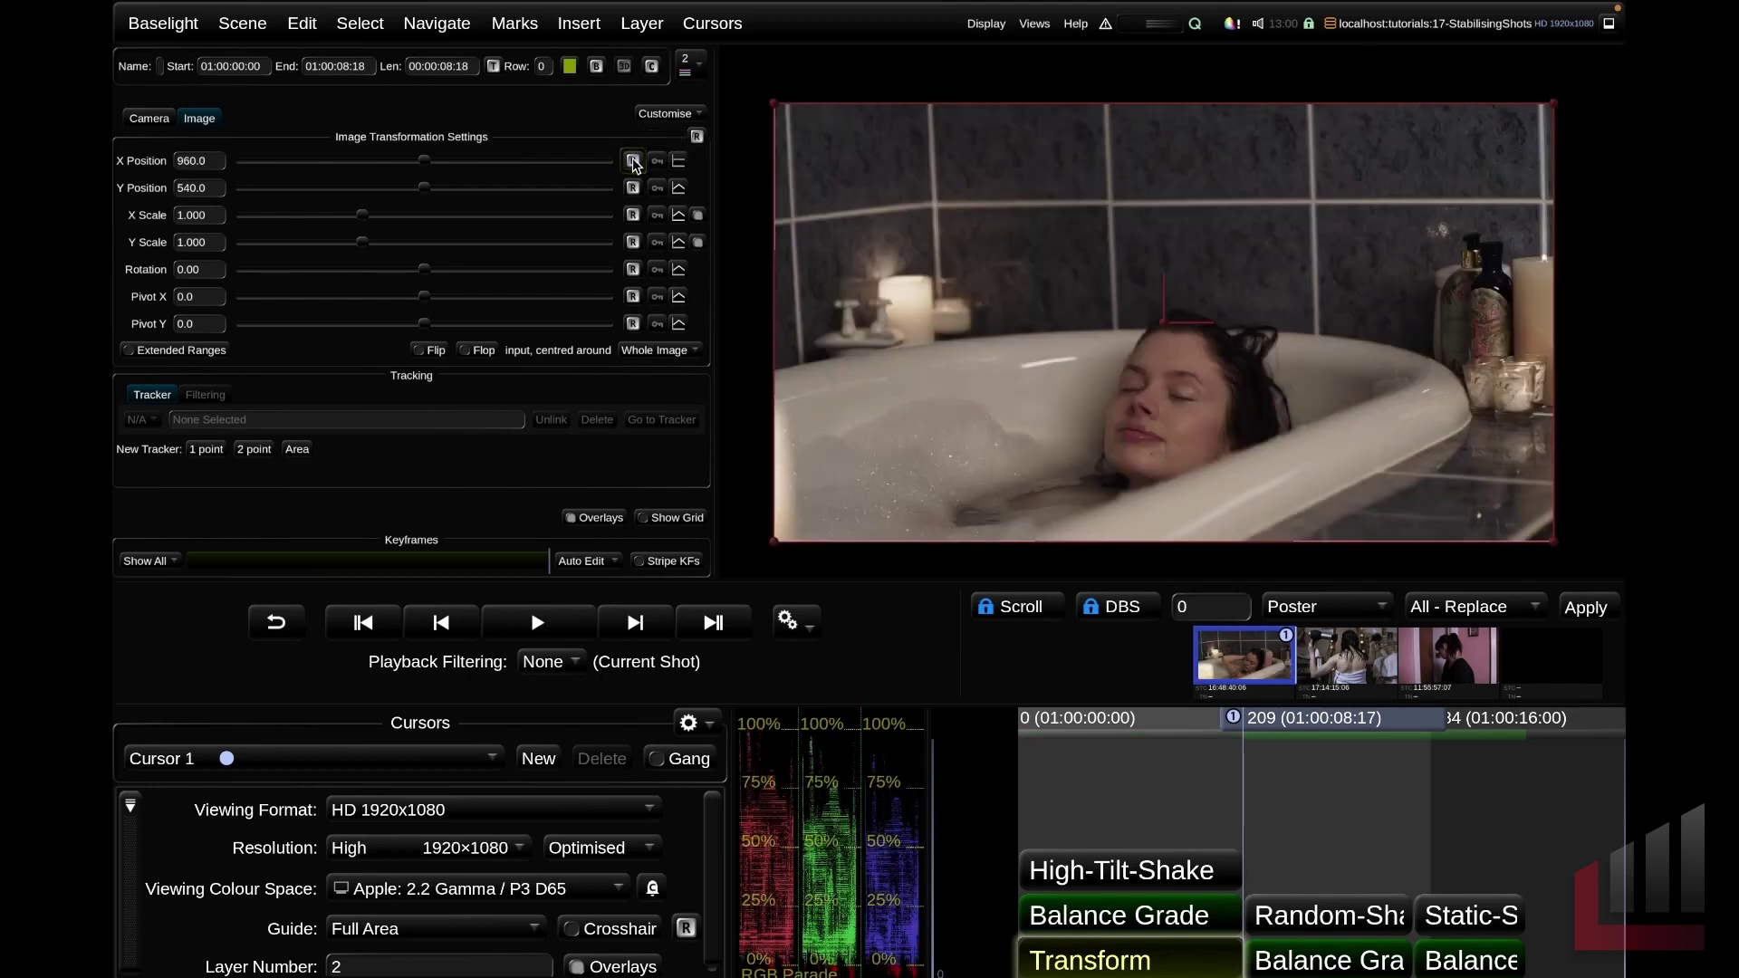
{"action": "key", "text": "space"}
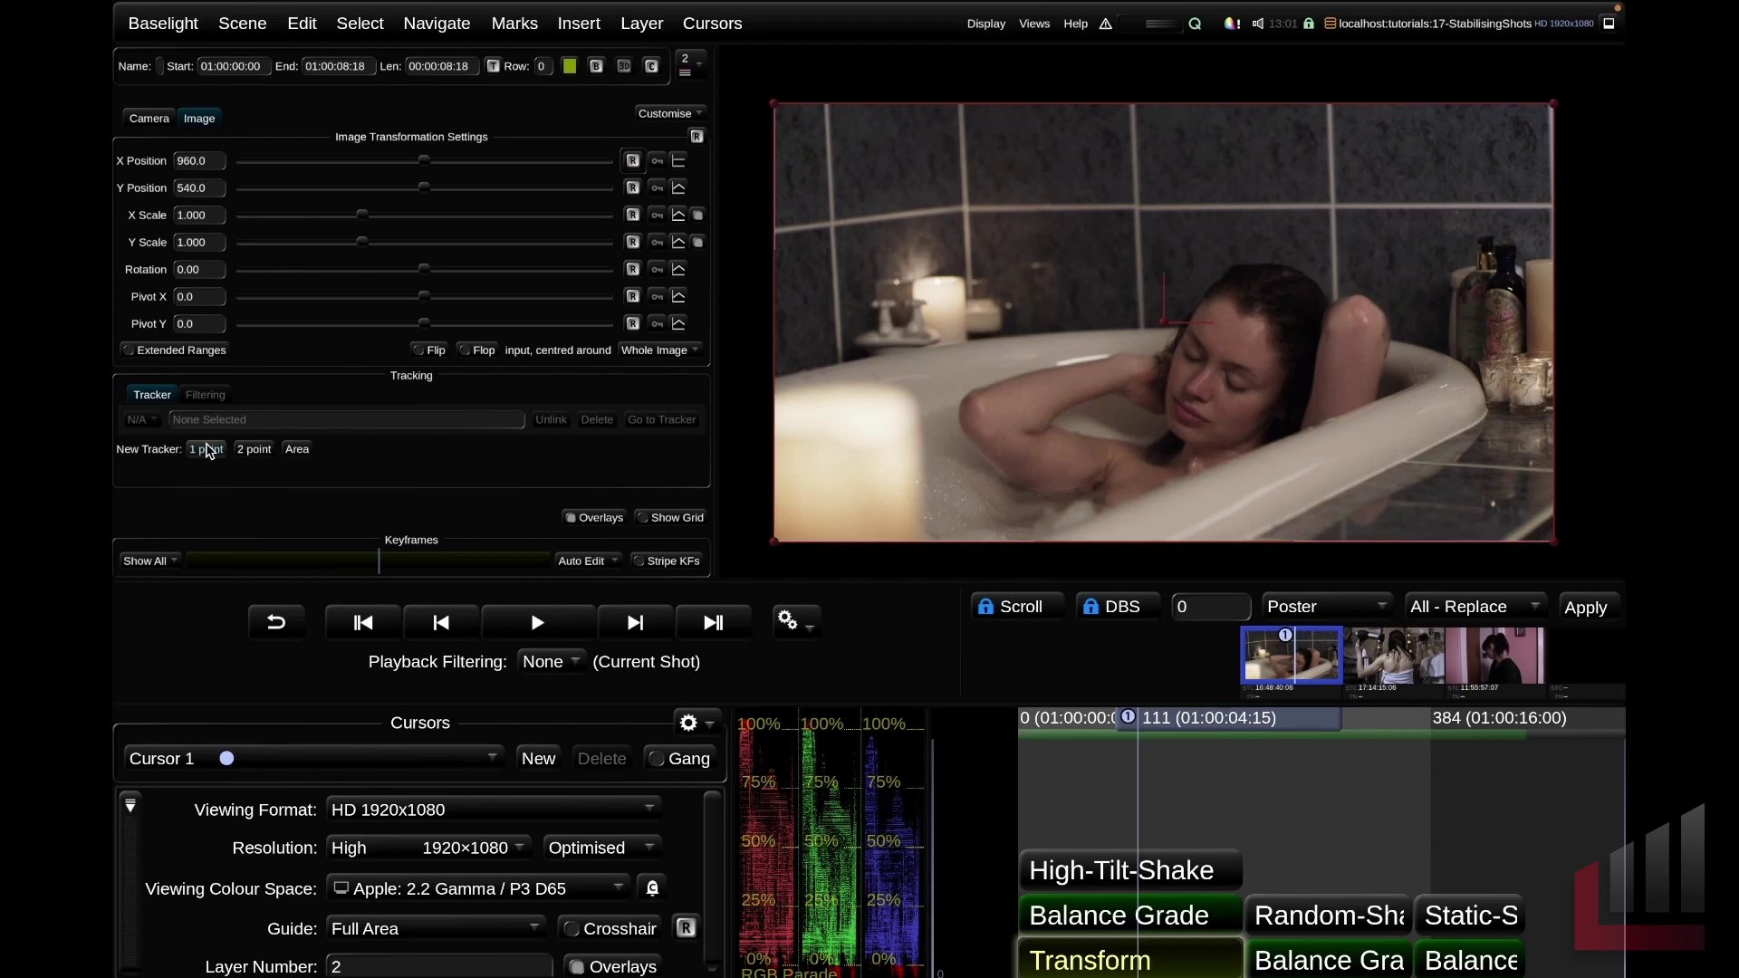
Create area tracker Track0 with a tall box over the frame's left edge and track it forward
{"action": "key", "text": "Home"}
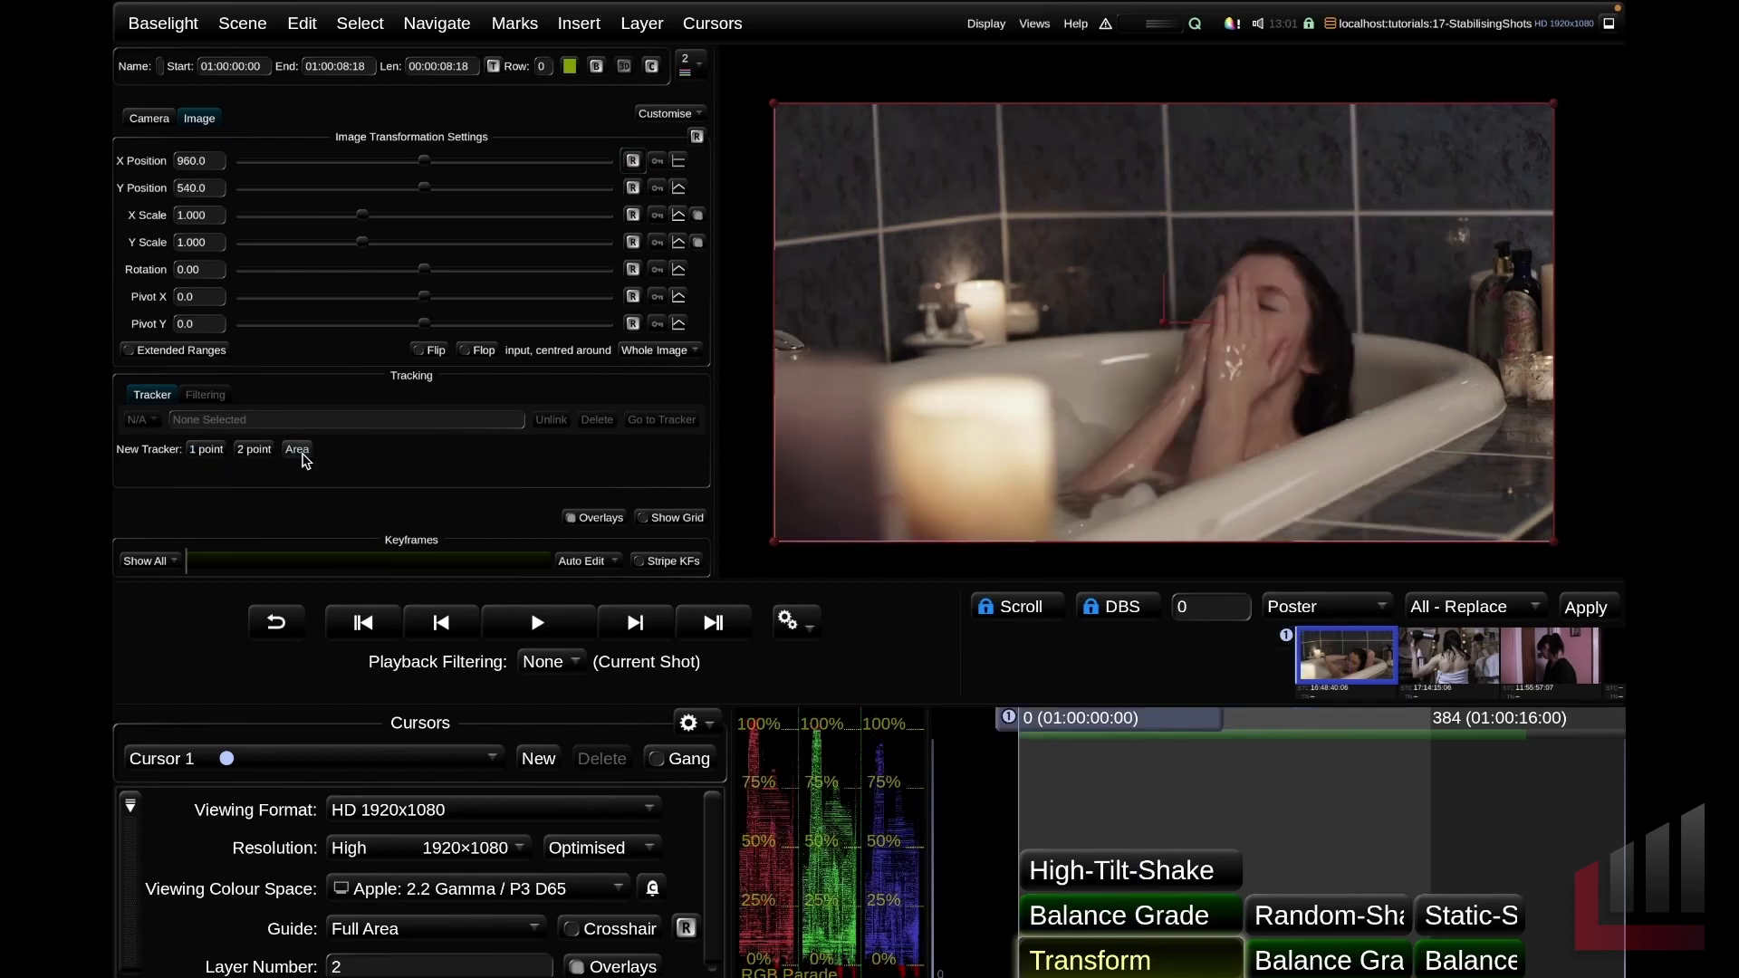
{"action": "left_click", "coordinate": [298, 450]}
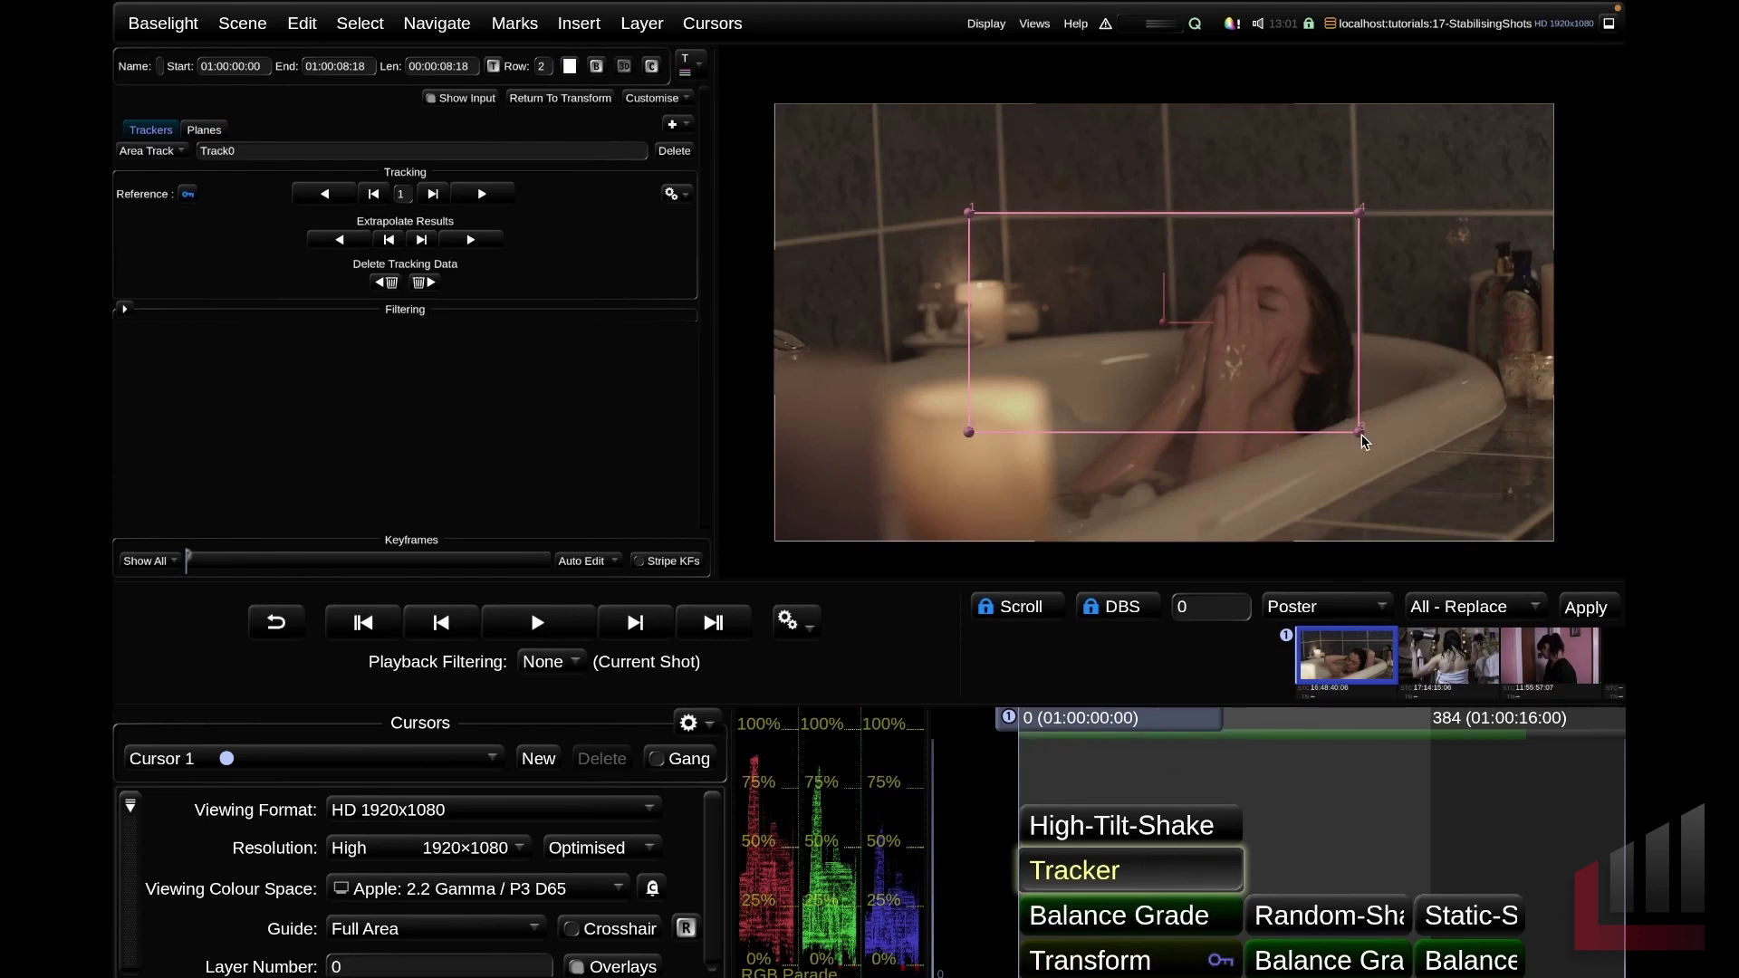
{"action": "left_click_drag", "start_coordinate": [1361, 438], "coordinate": [1252, 500]}
{"action": "left_click_drag", "start_coordinate": [1166, 328], "coordinate": [874, 308]}
{"action": "left_click_drag", "start_coordinate": [969, 502], "coordinate": [1000, 516]}
{"action": "left_click_drag", "start_coordinate": [872, 310], "coordinate": [911, 322]}
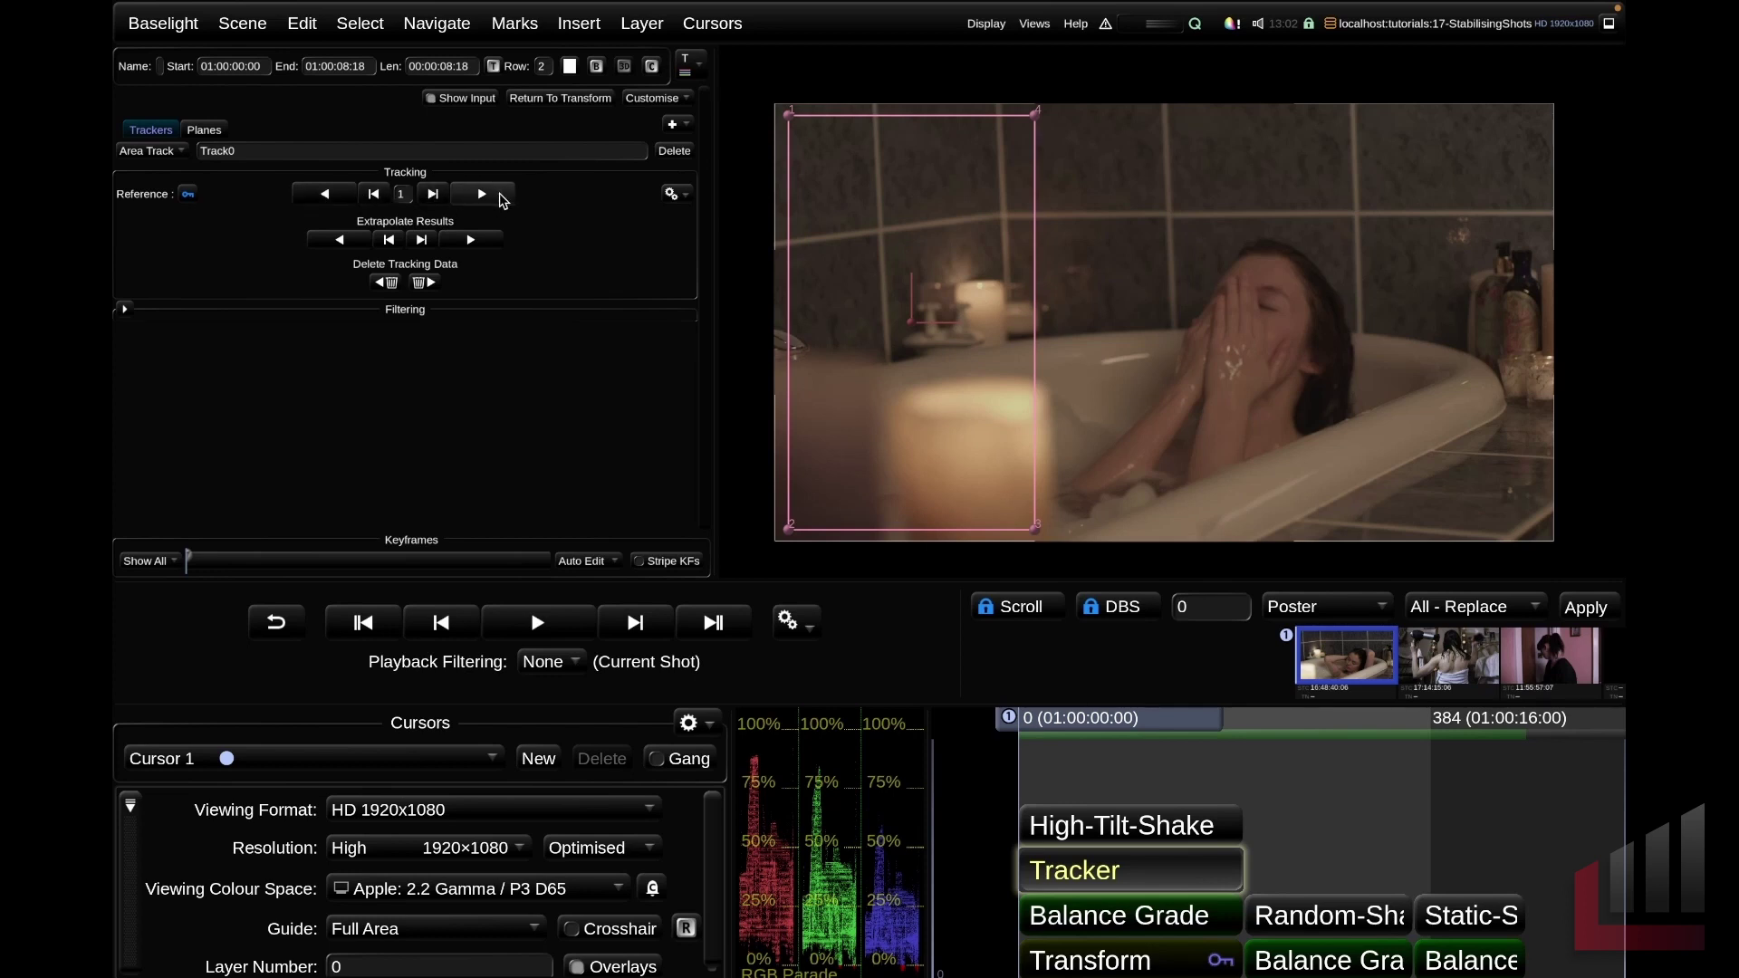
{"action": "left_click", "coordinate": [501, 197]}
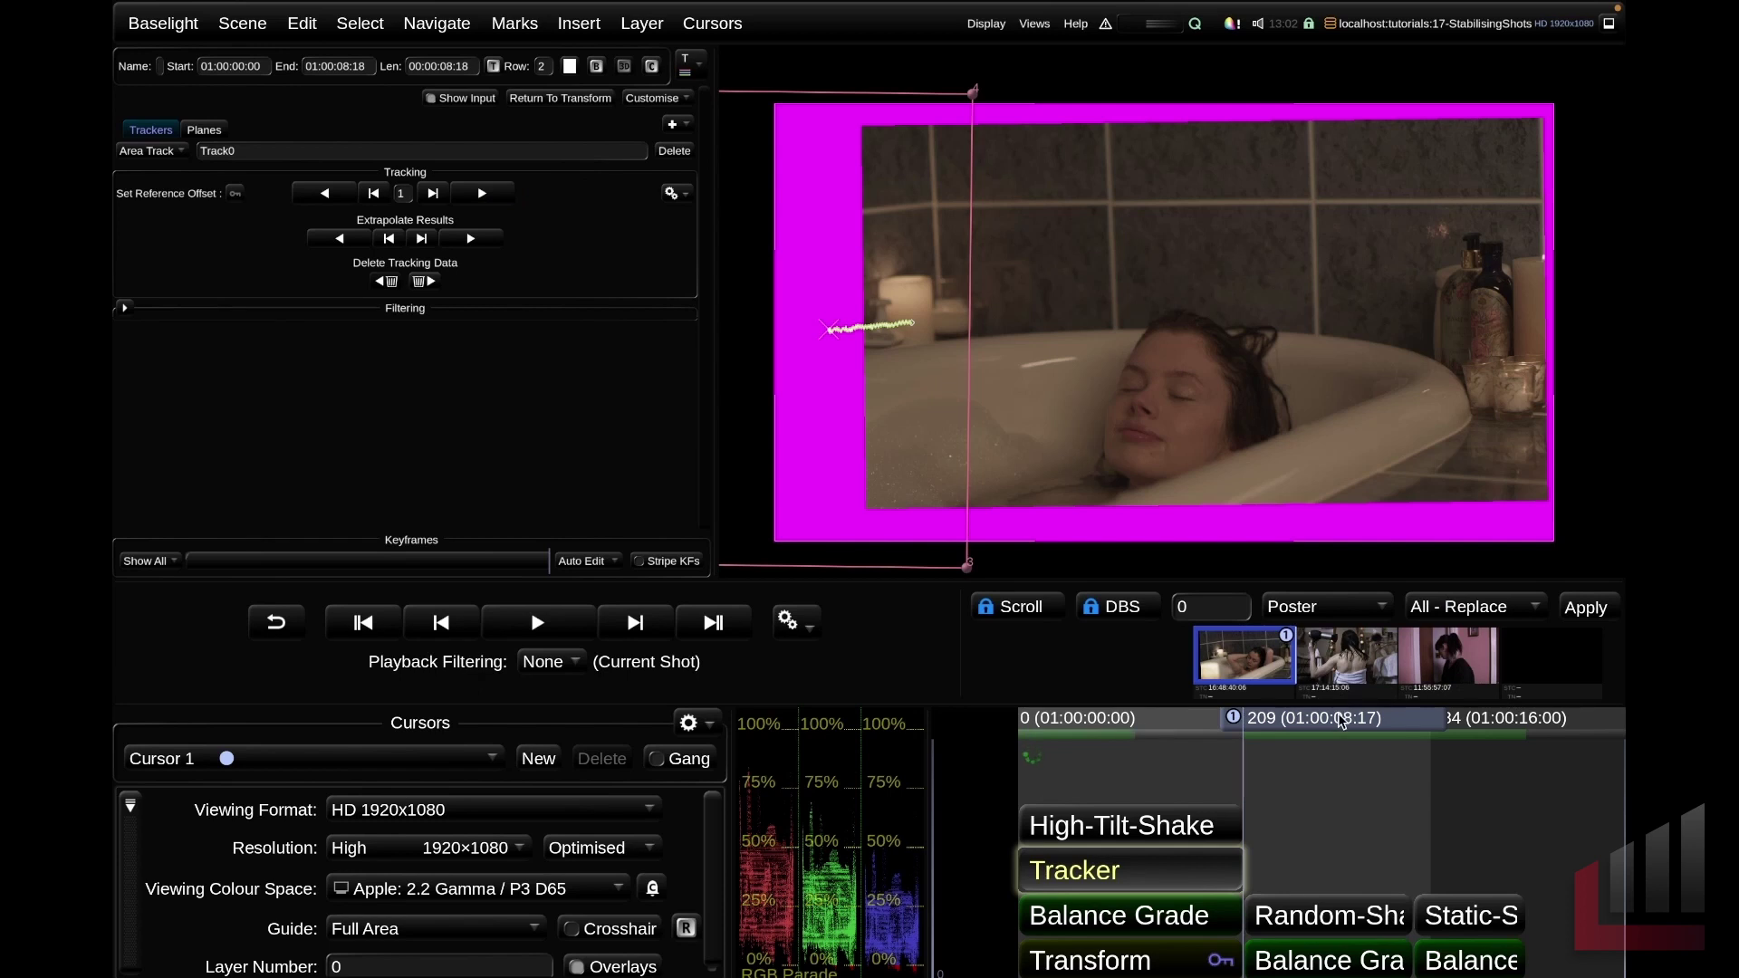
{"action": "left_click_drag", "start_coordinate": [1340, 705], "coordinate": [1199, 718]}
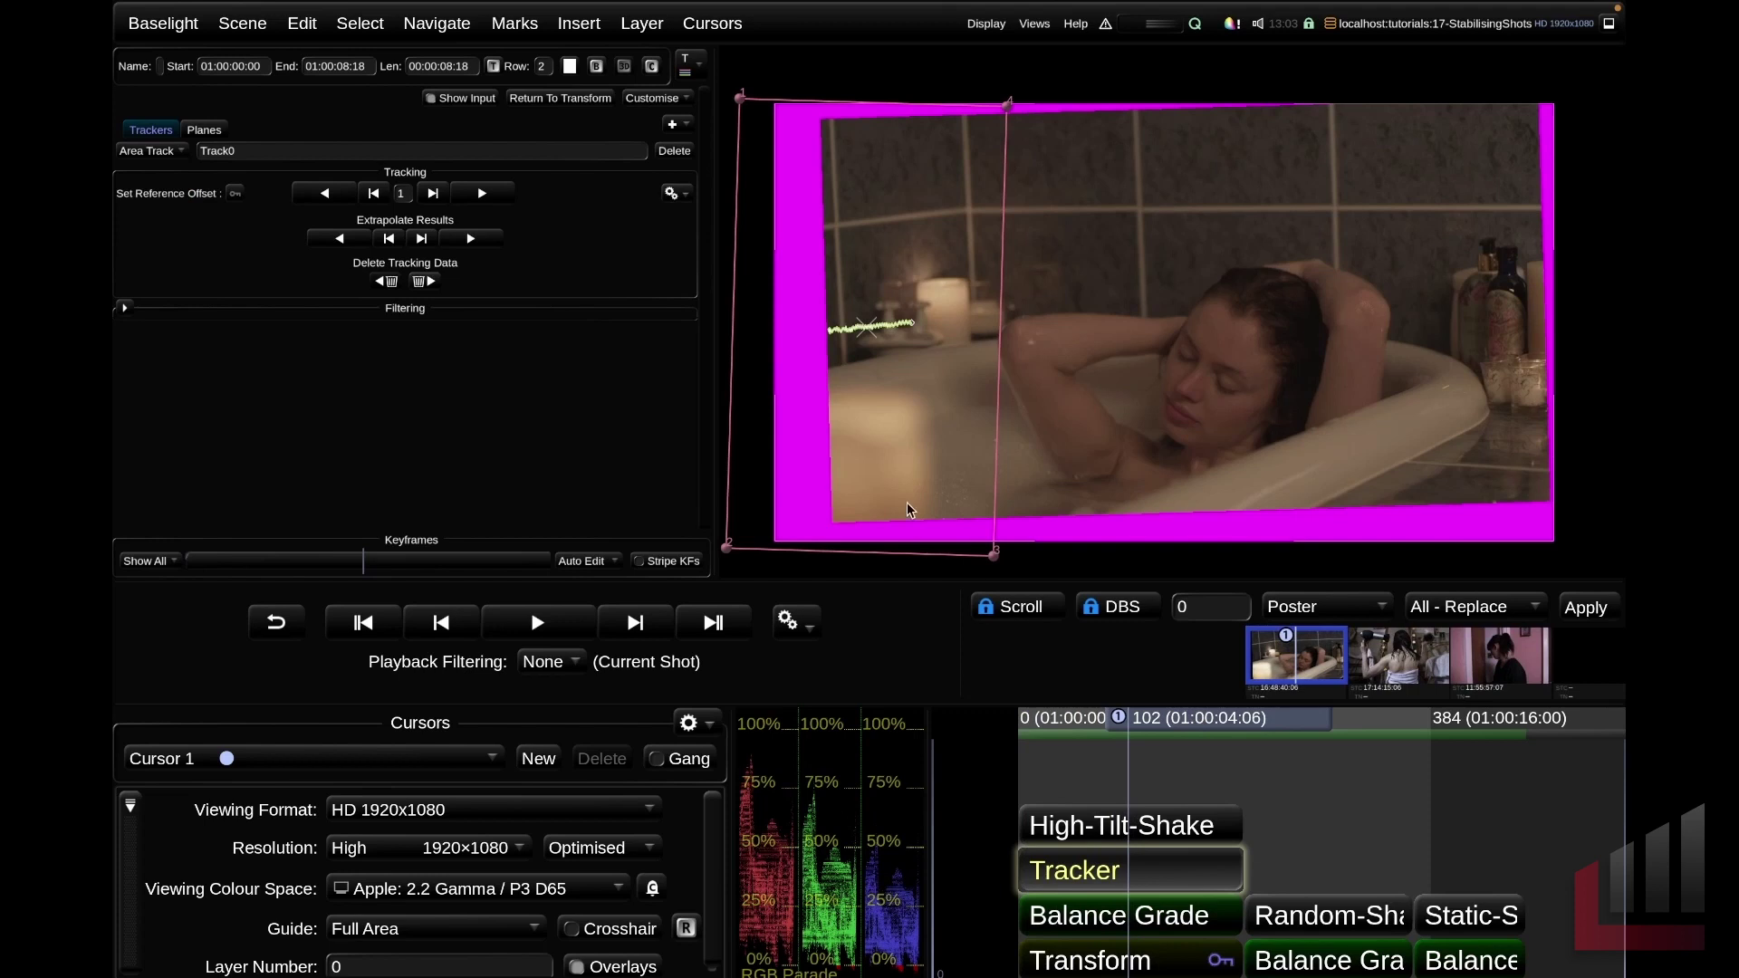
Stabilise the Transform from Track0 with Scaling, Rotation and X Translation turned off, then review playback
{"action": "left_click", "coordinate": [561, 99]}
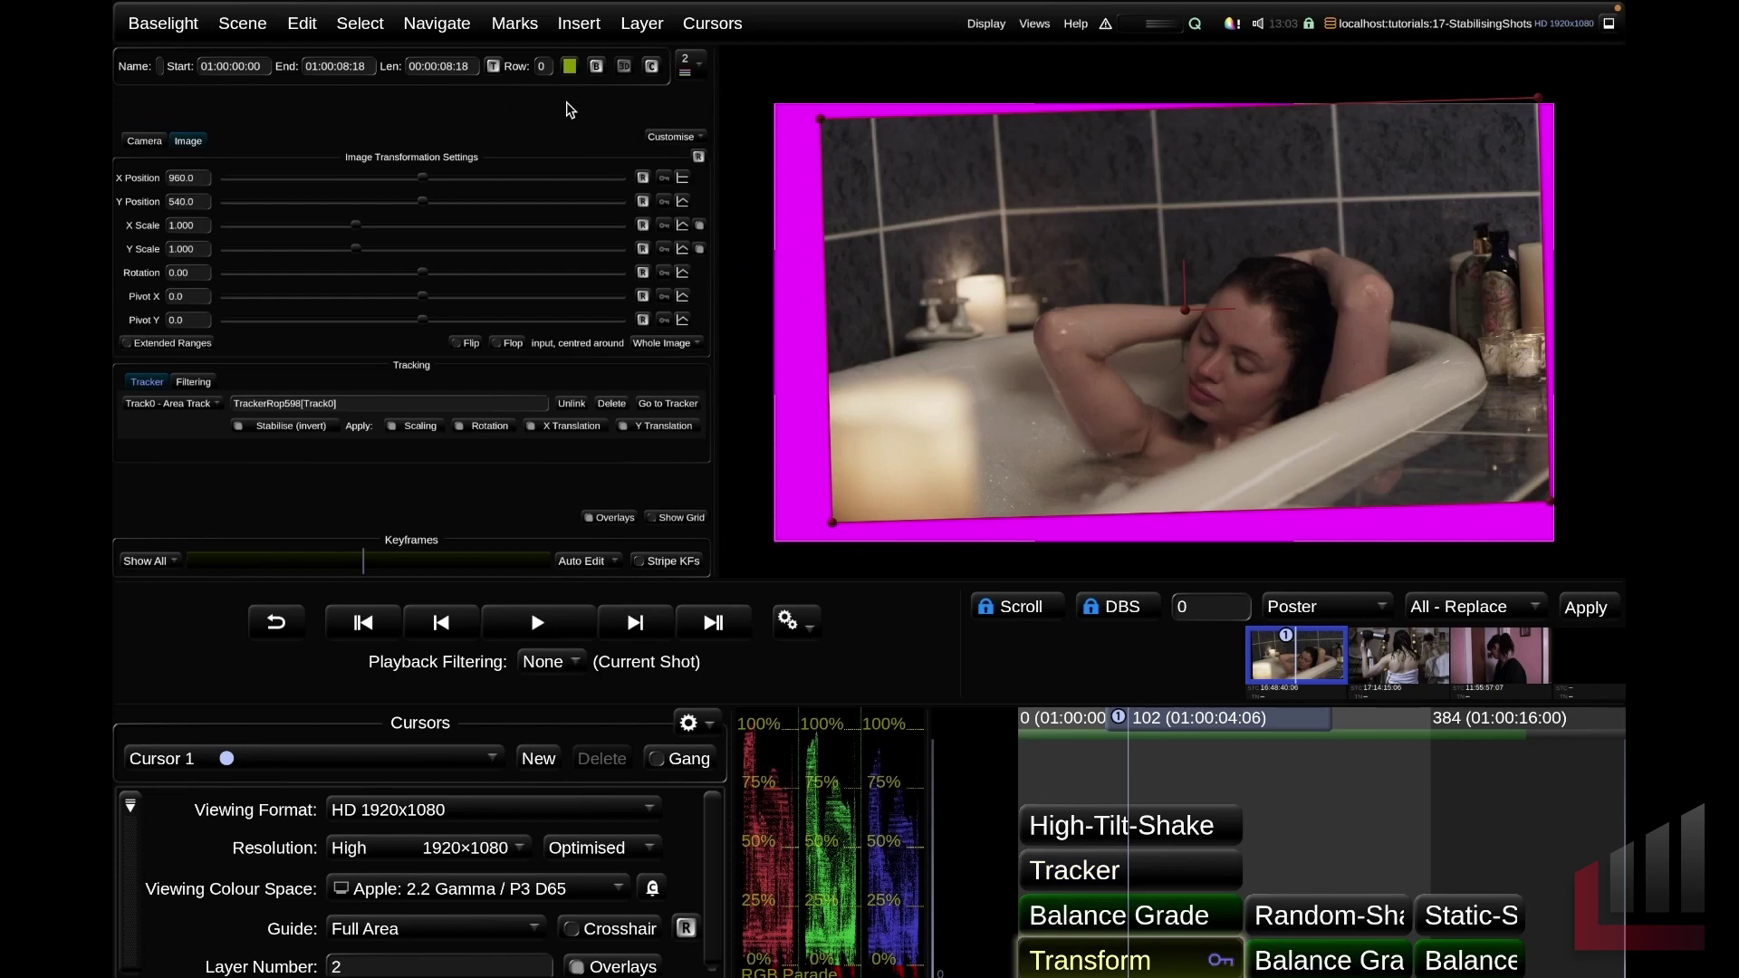
{"action": "left_click_drag", "start_coordinate": [919, 580], "coordinate": [919, 668]}
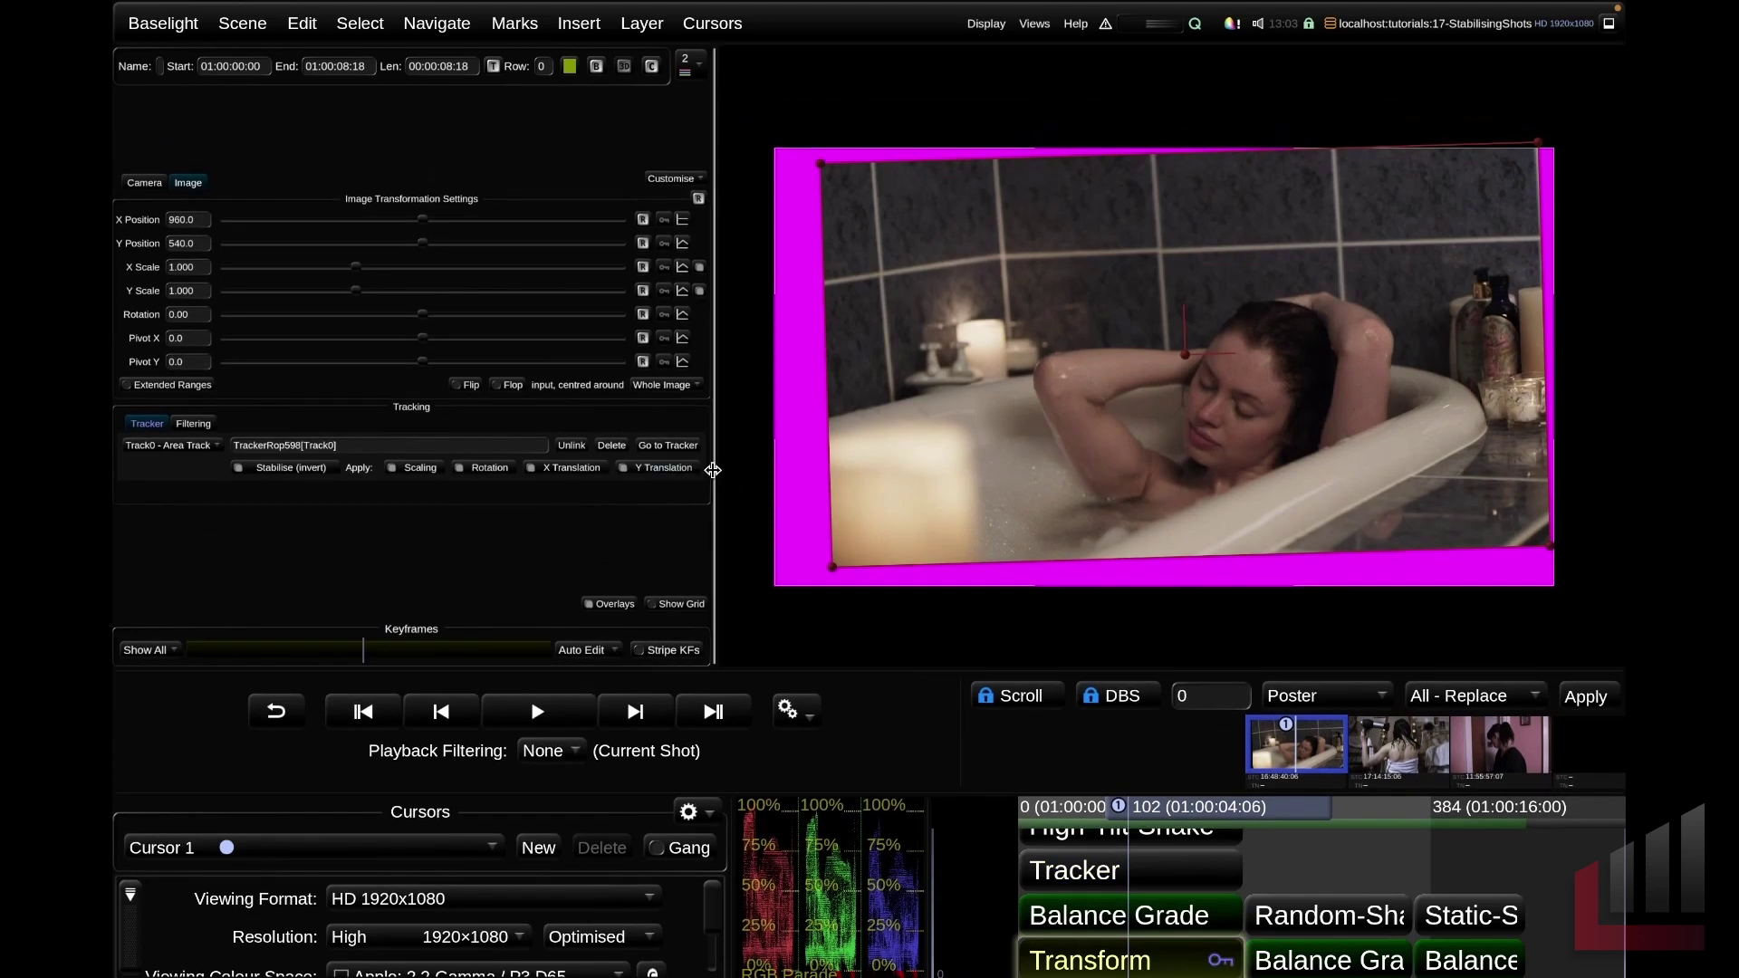
{"action": "left_click_drag", "start_coordinate": [712, 470], "coordinate": [843, 470]}
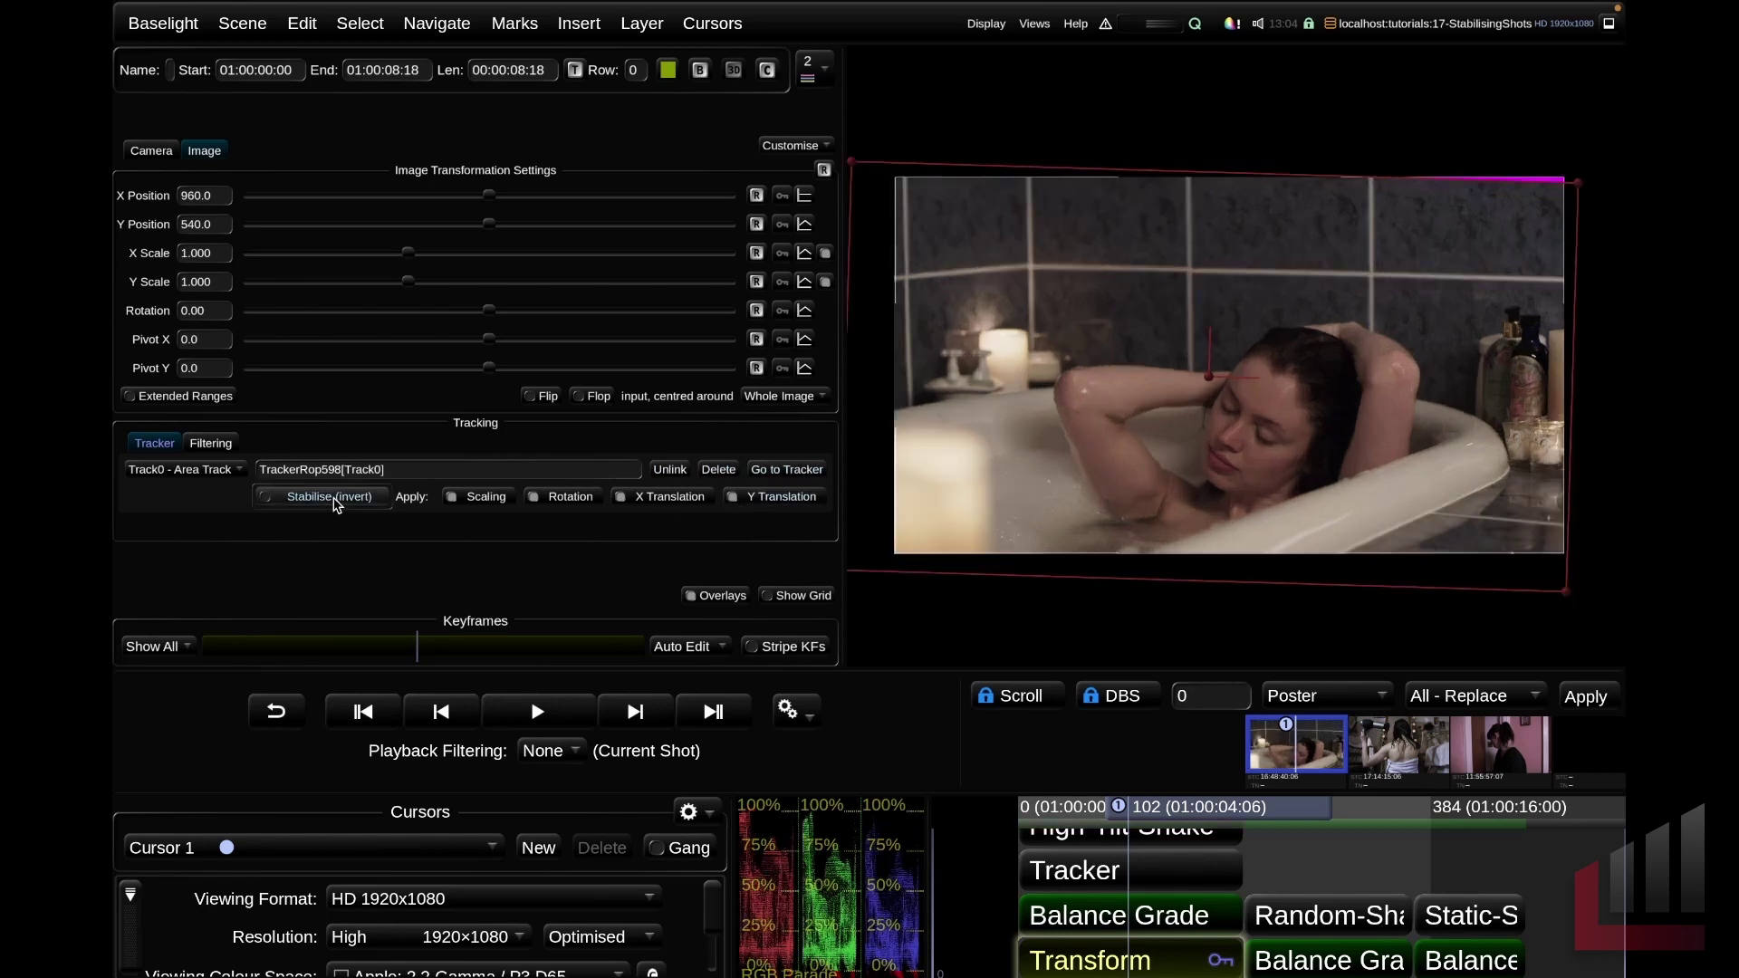
{"action": "left_click", "coordinate": [334, 499]}
{"action": "left_click", "coordinate": [335, 504]}
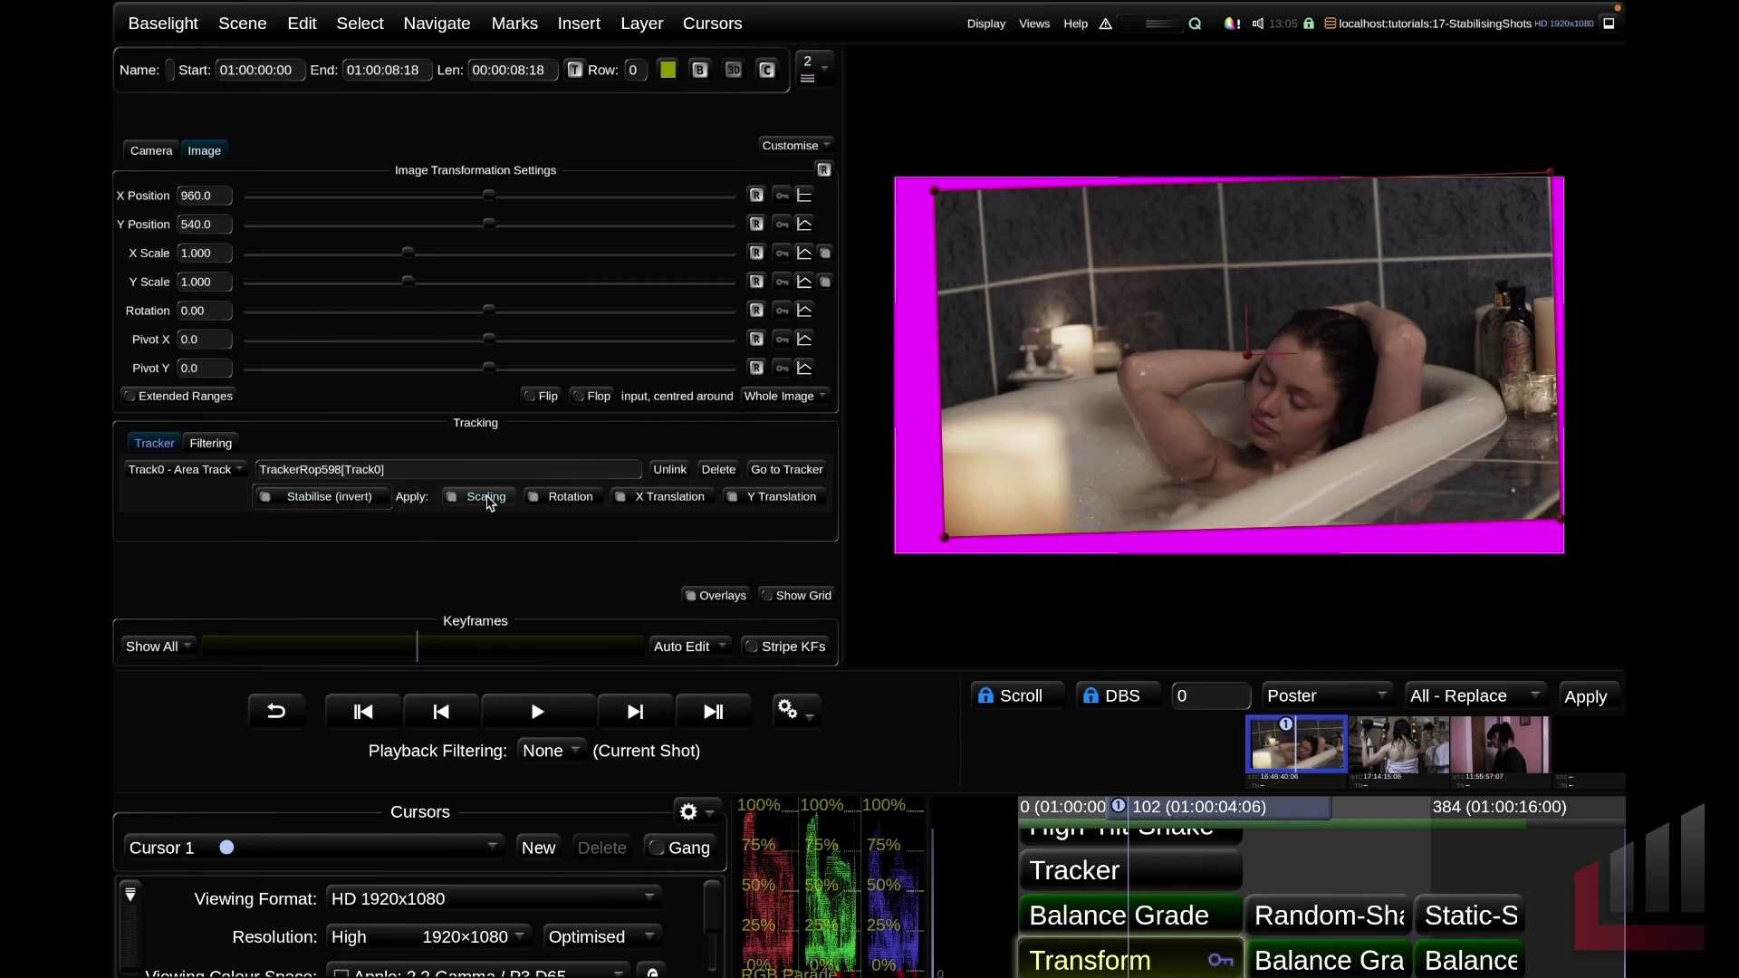
{"action": "left_click", "coordinate": [487, 501]}
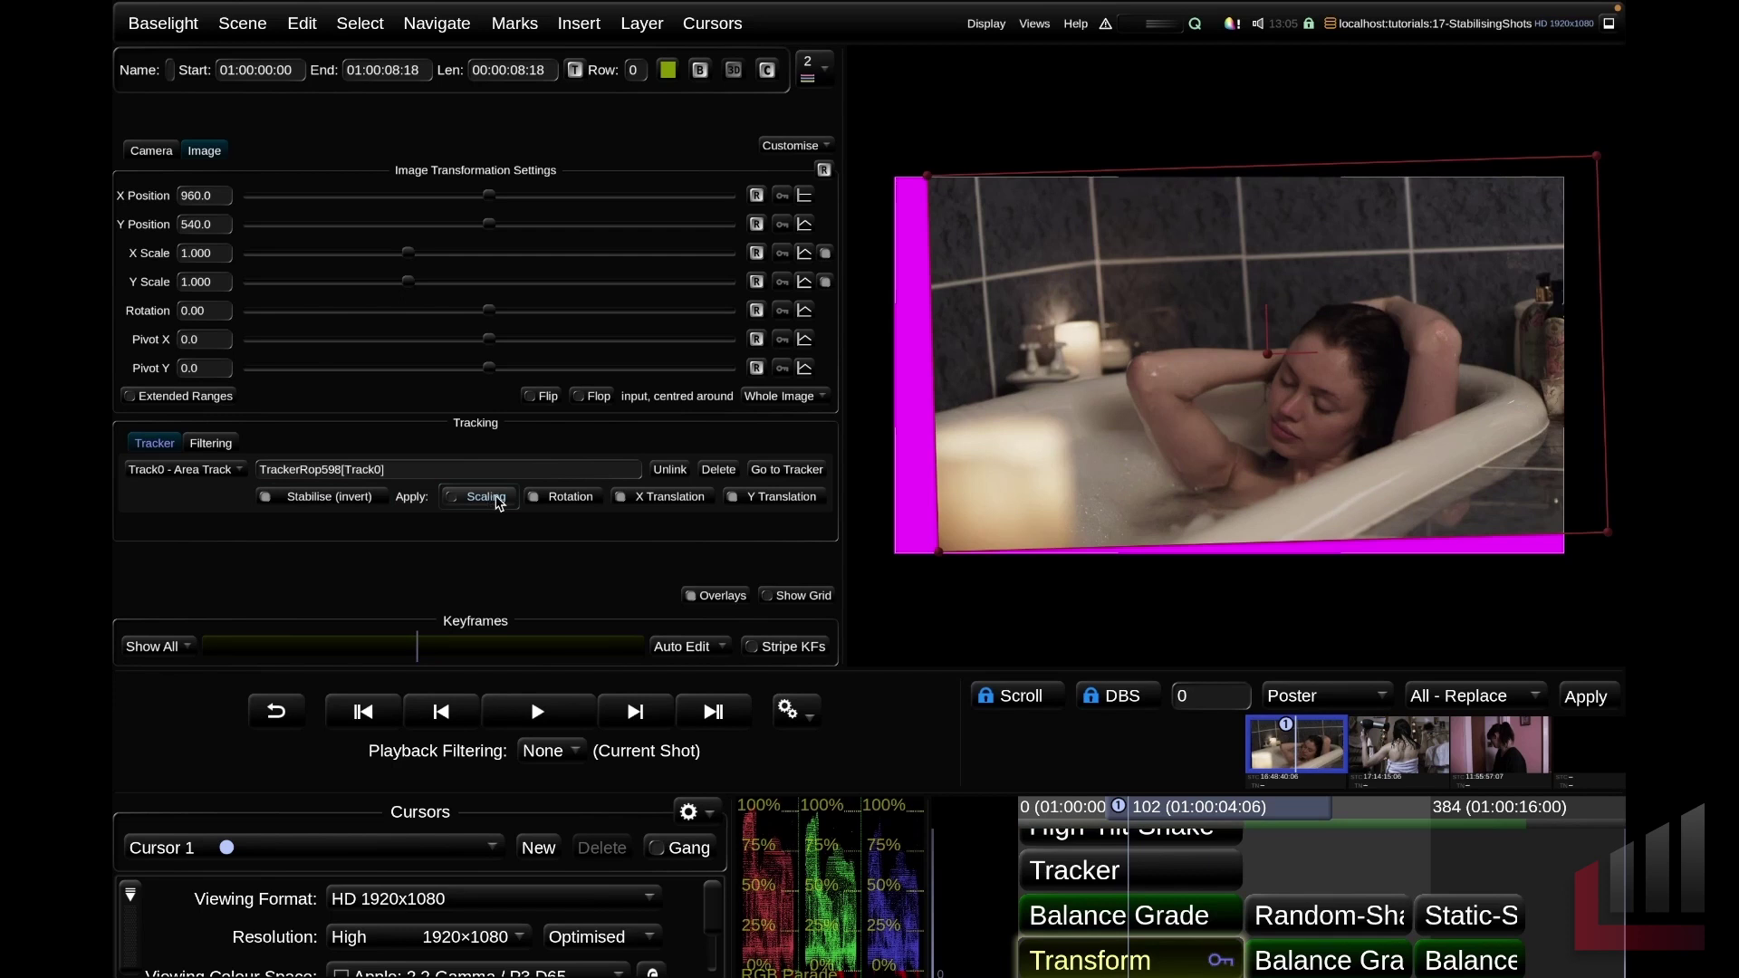
{"action": "left_click", "coordinate": [551, 499]}
{"action": "left_click", "coordinate": [657, 501]}
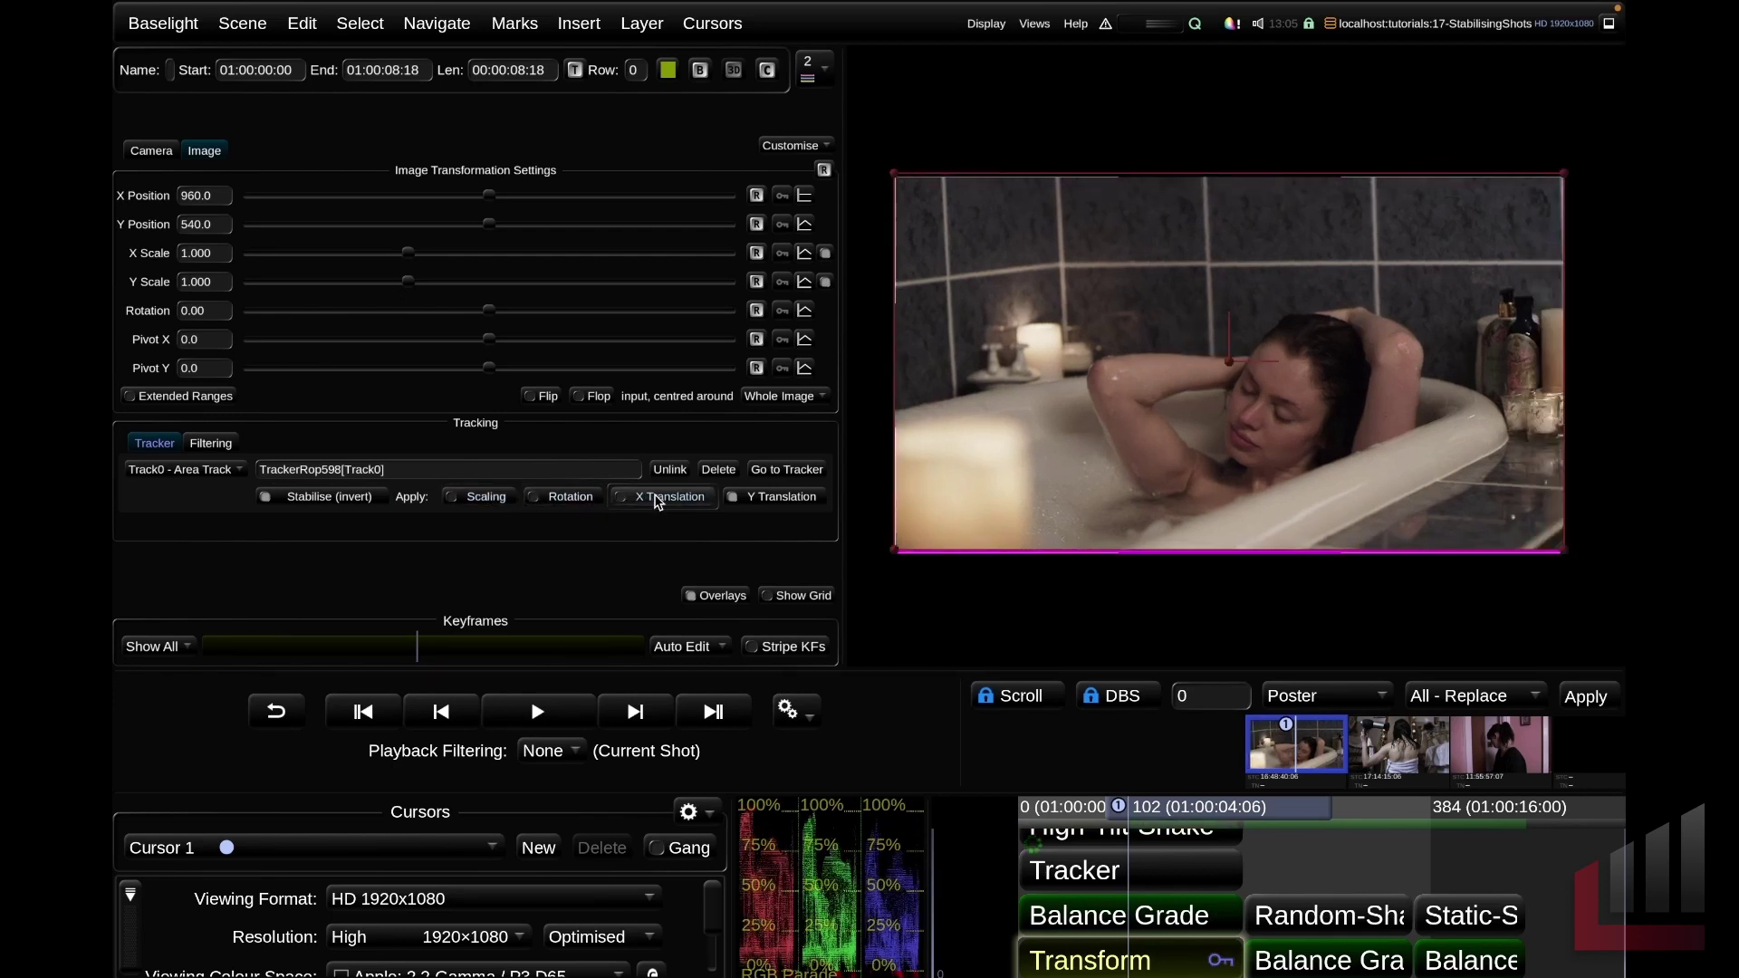
{"action": "key", "text": "Home"}
{"action": "key", "text": "space"}
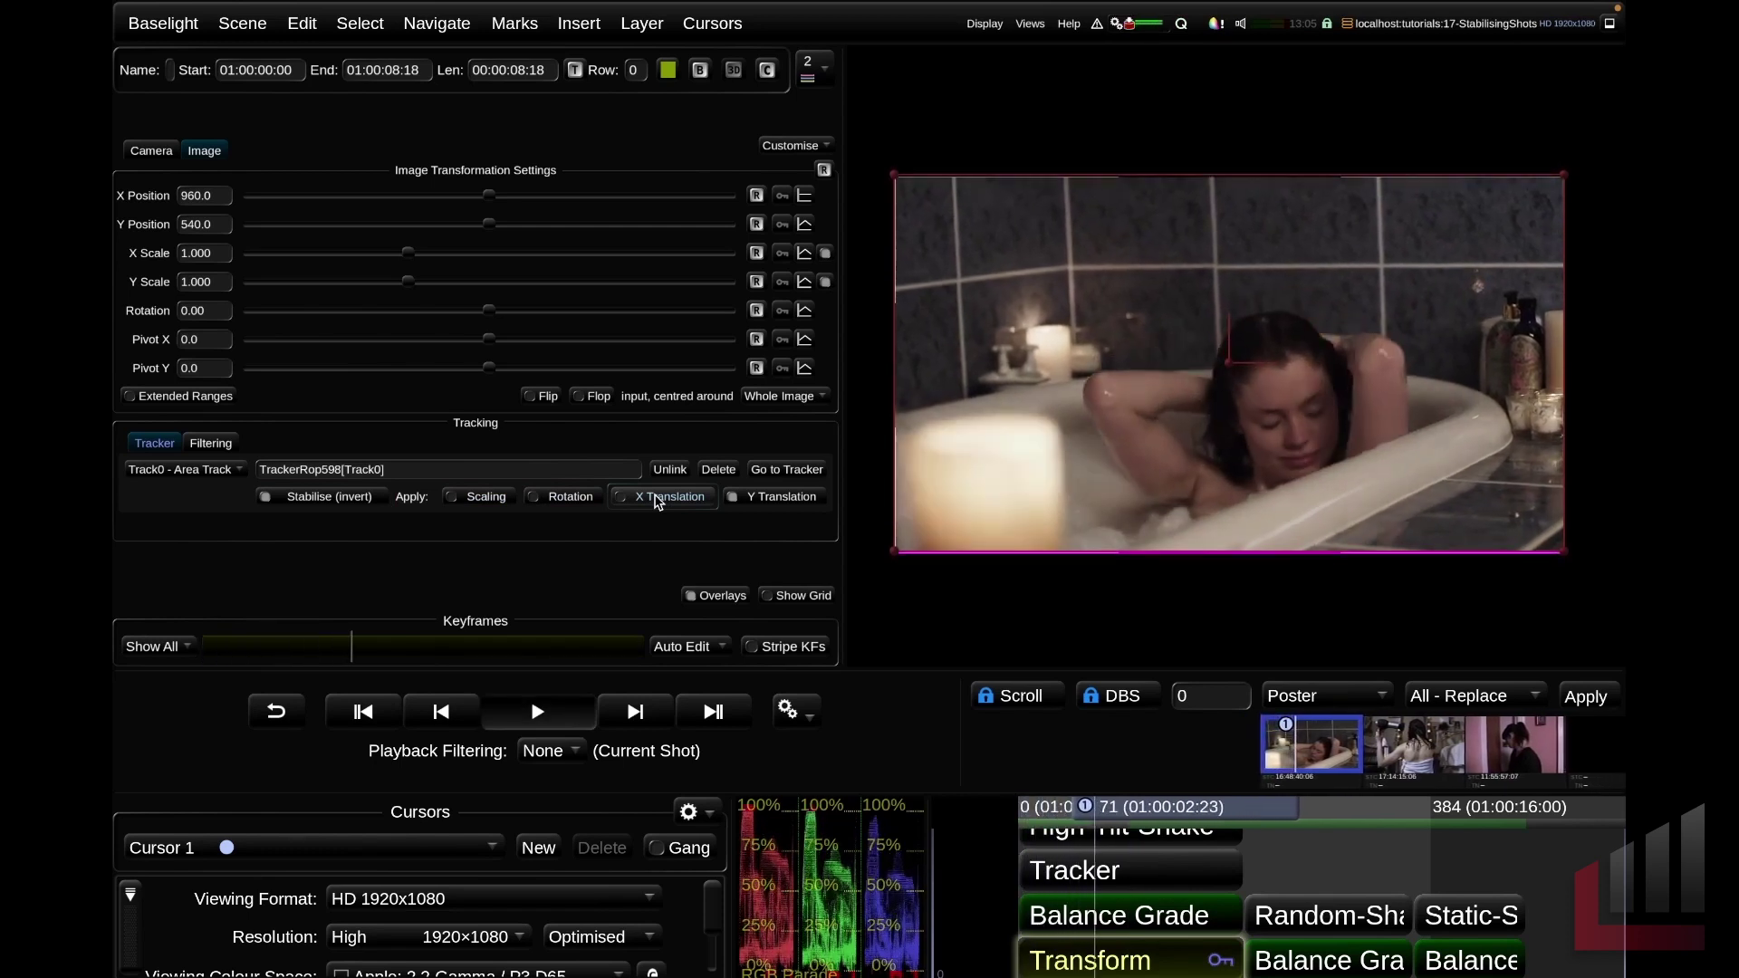
{"action": "key", "text": "space"}
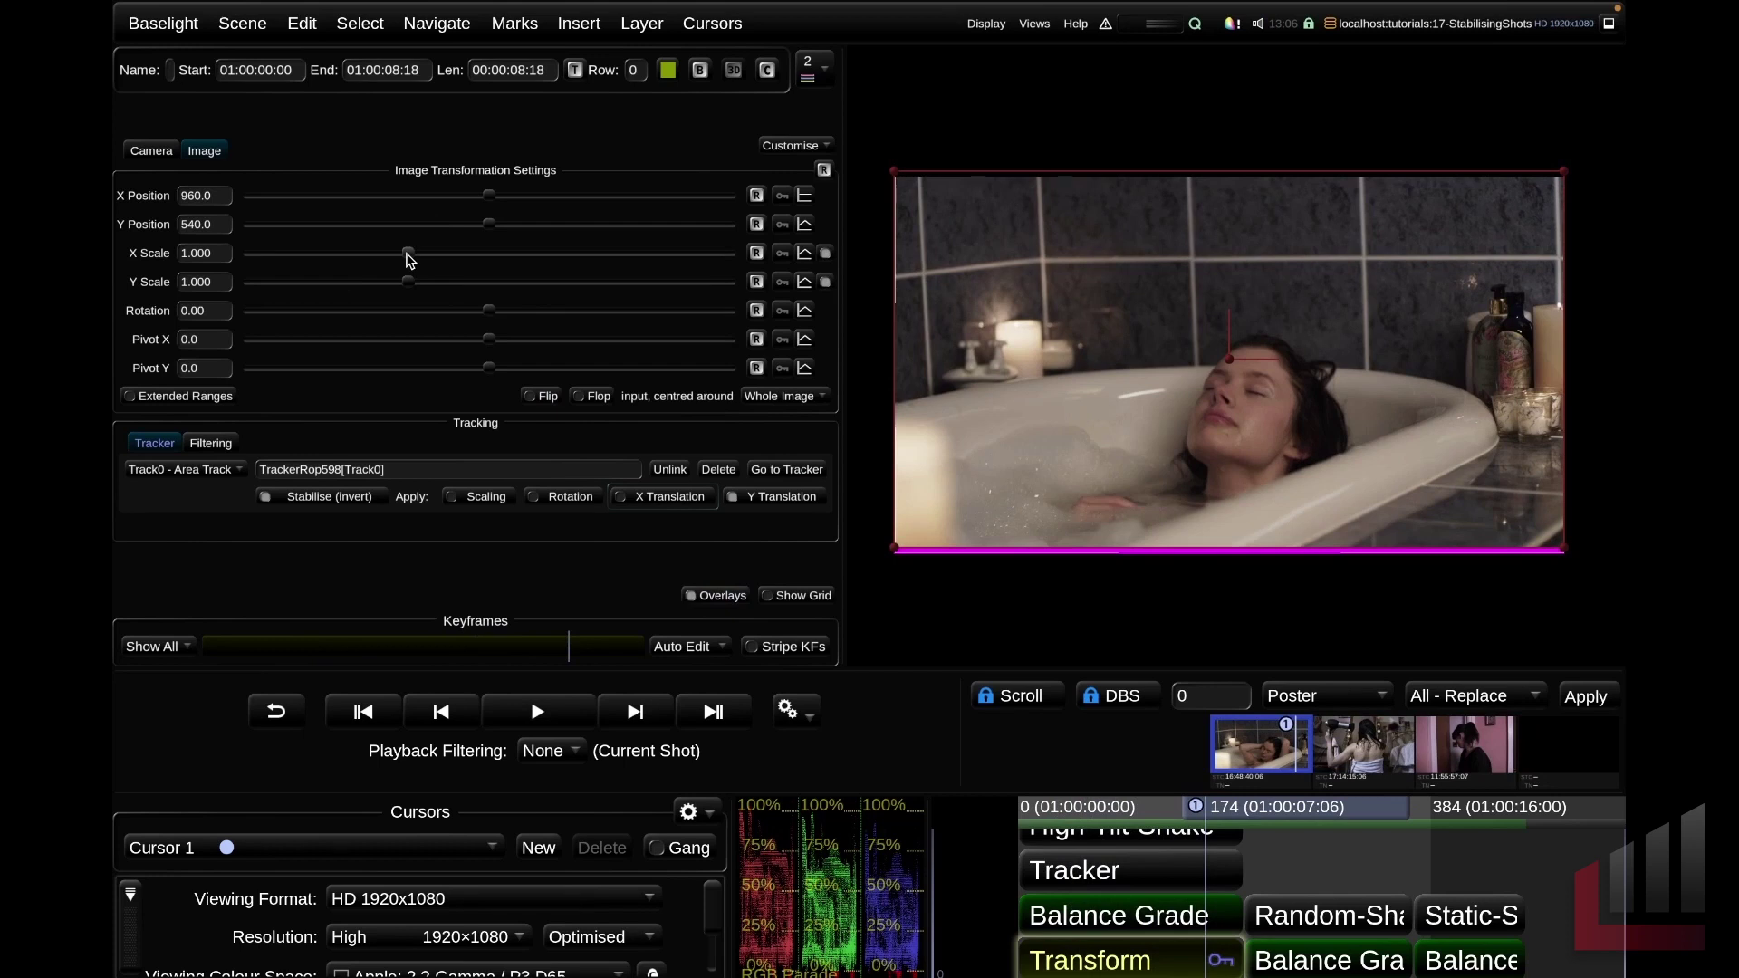
Enlarge X Scale to 1.071 to hide the borders and play the shot to check
{"action": "left_click_drag", "start_coordinate": [406, 260], "coordinate": [431, 258]}
{"action": "key", "text": "Home"}
{"action": "key", "text": "space"}
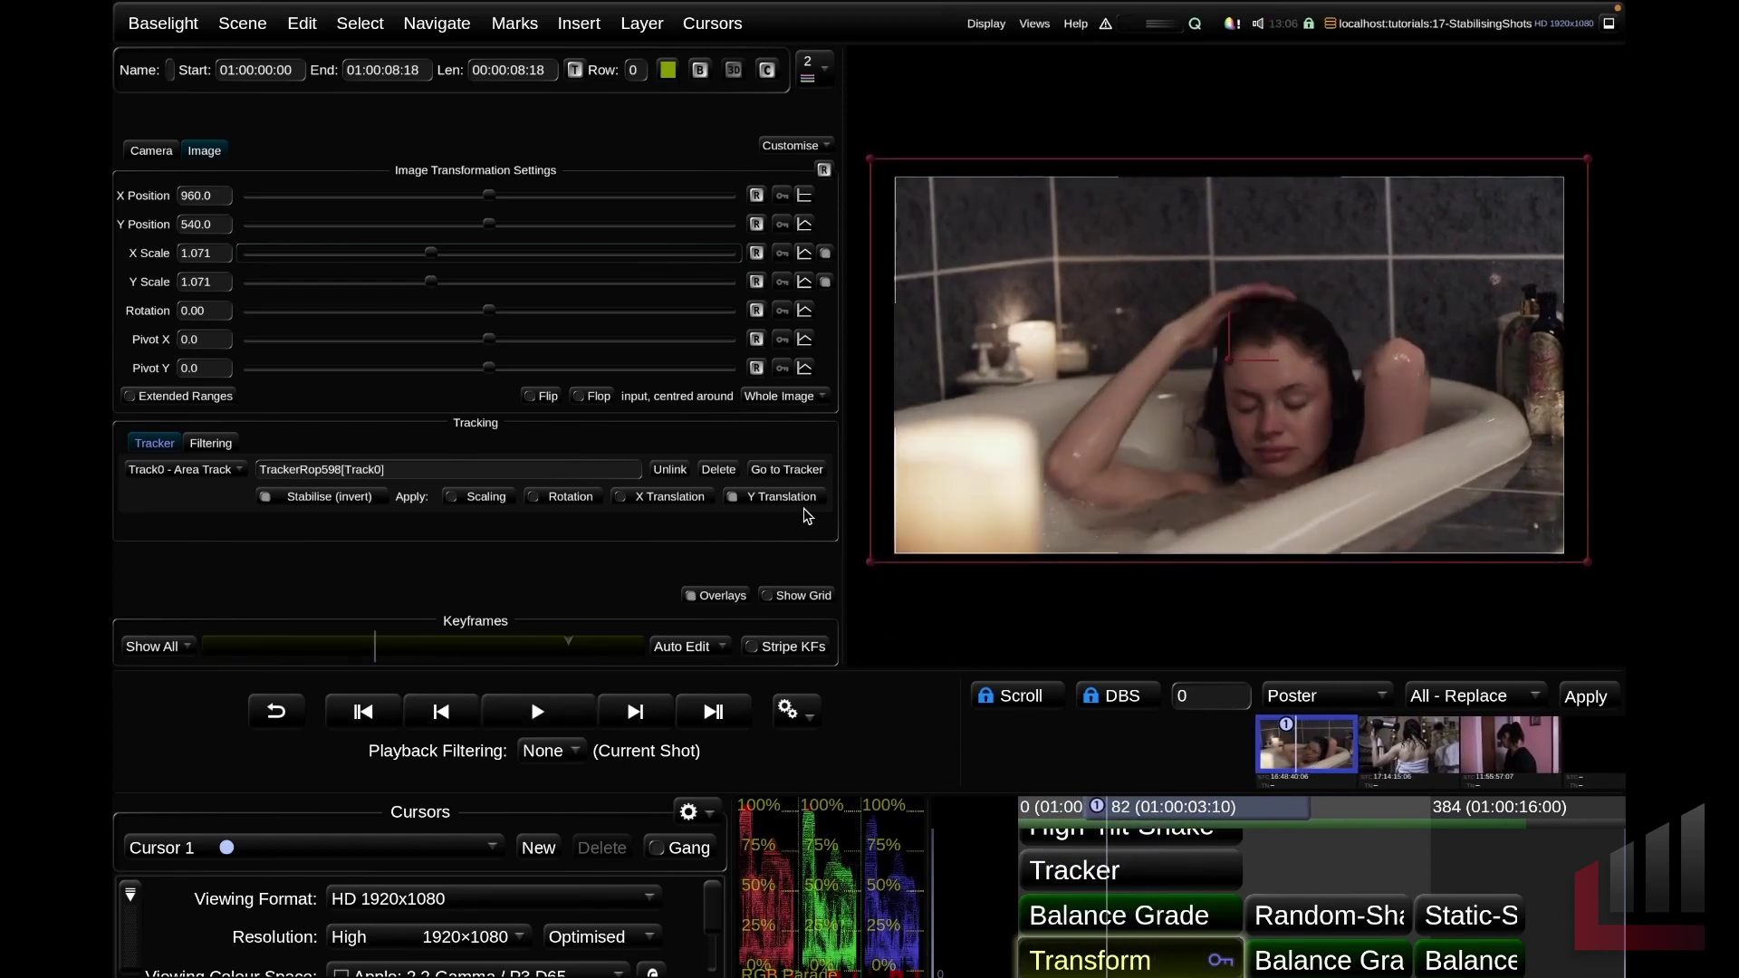
Reset the image scale to 1.000 and use Remove Image Borders for a 0.973 camera scale
{"action": "left_click", "coordinate": [756, 254]}
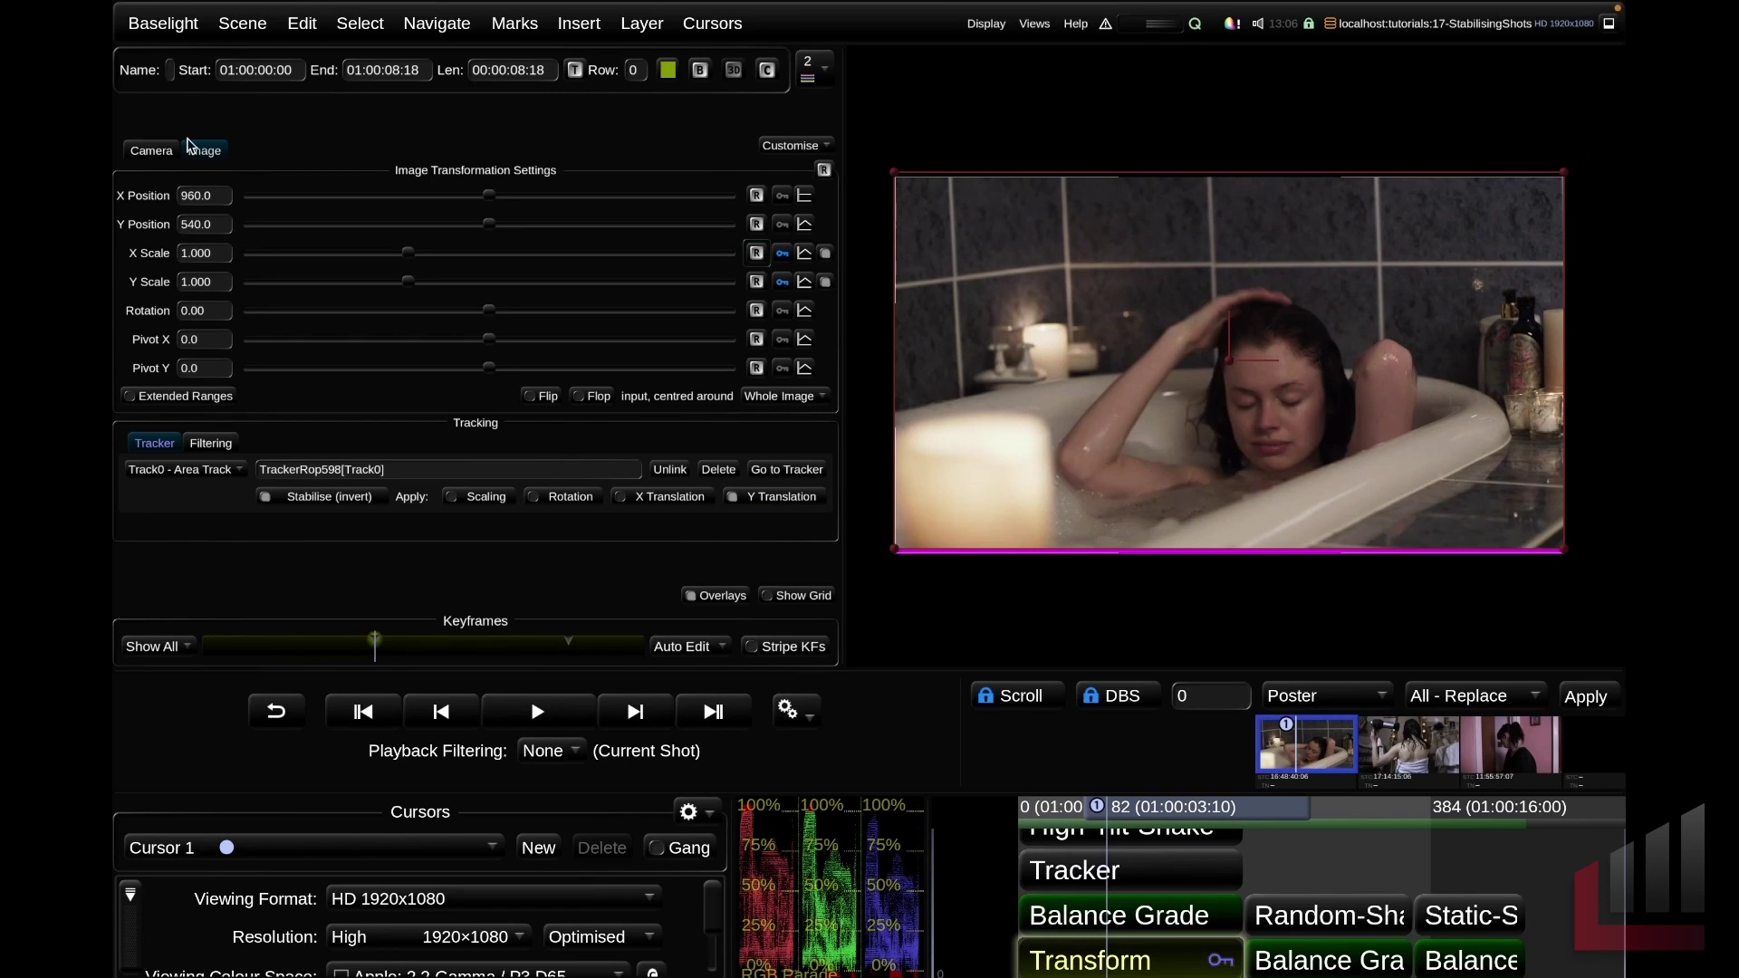
{"action": "left_click", "coordinate": [150, 152]}
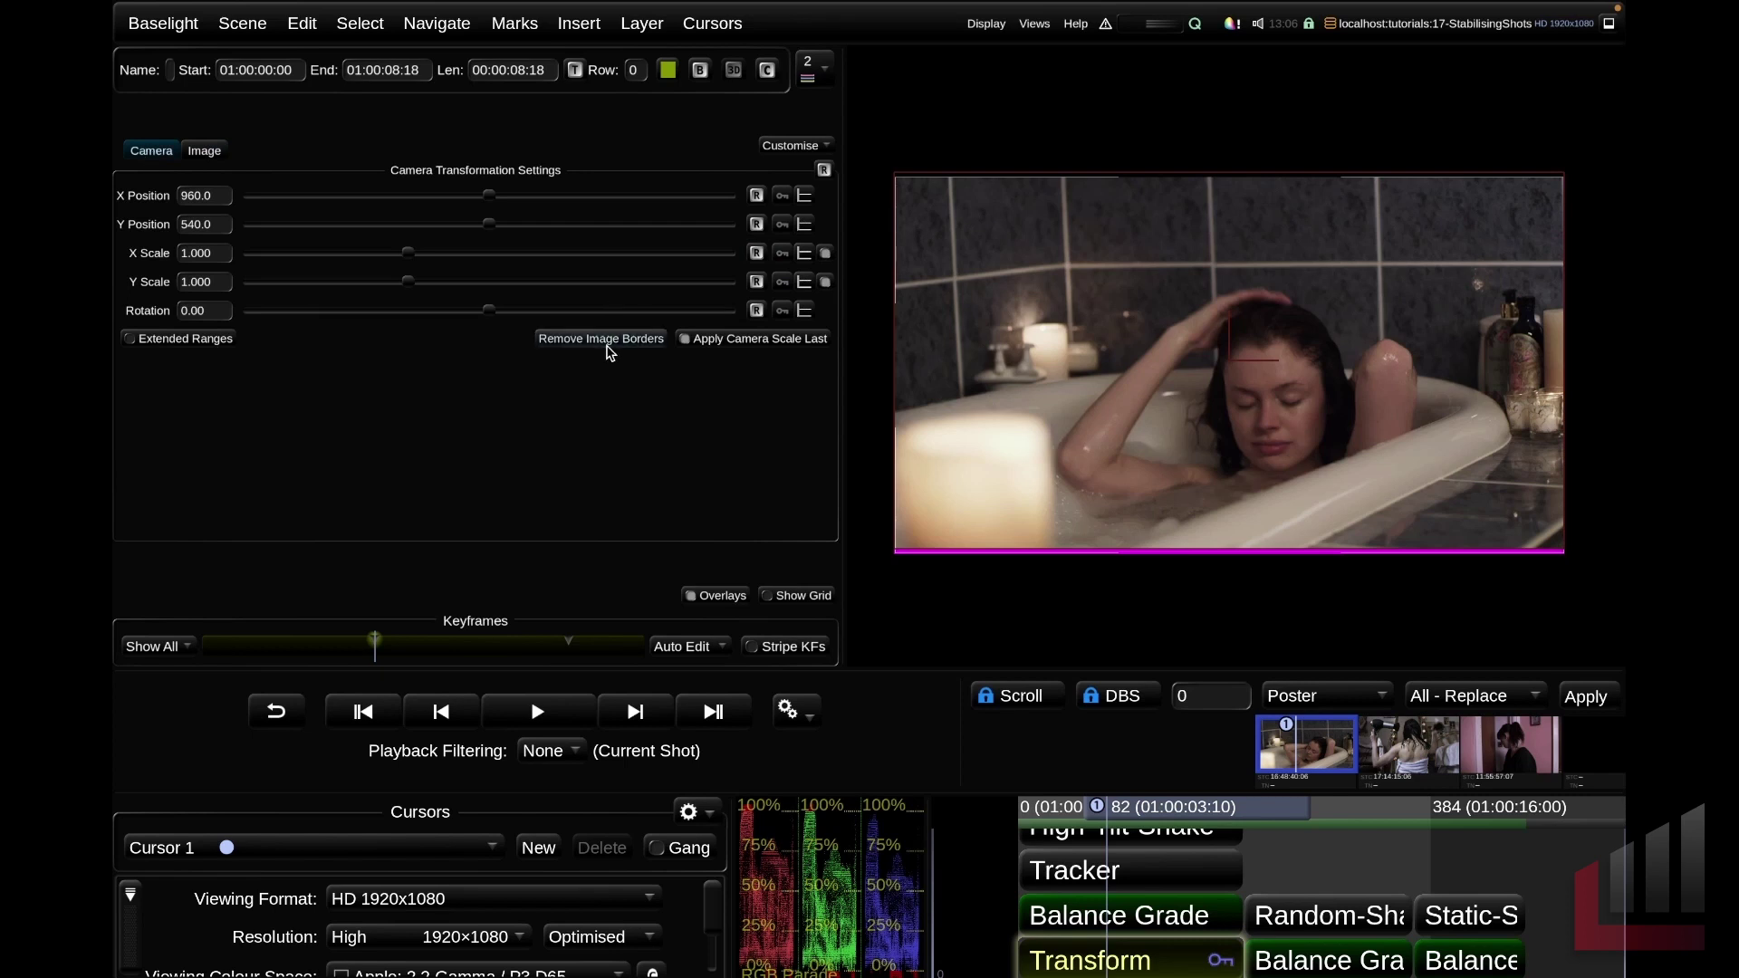
{"action": "left_click", "coordinate": [607, 346]}
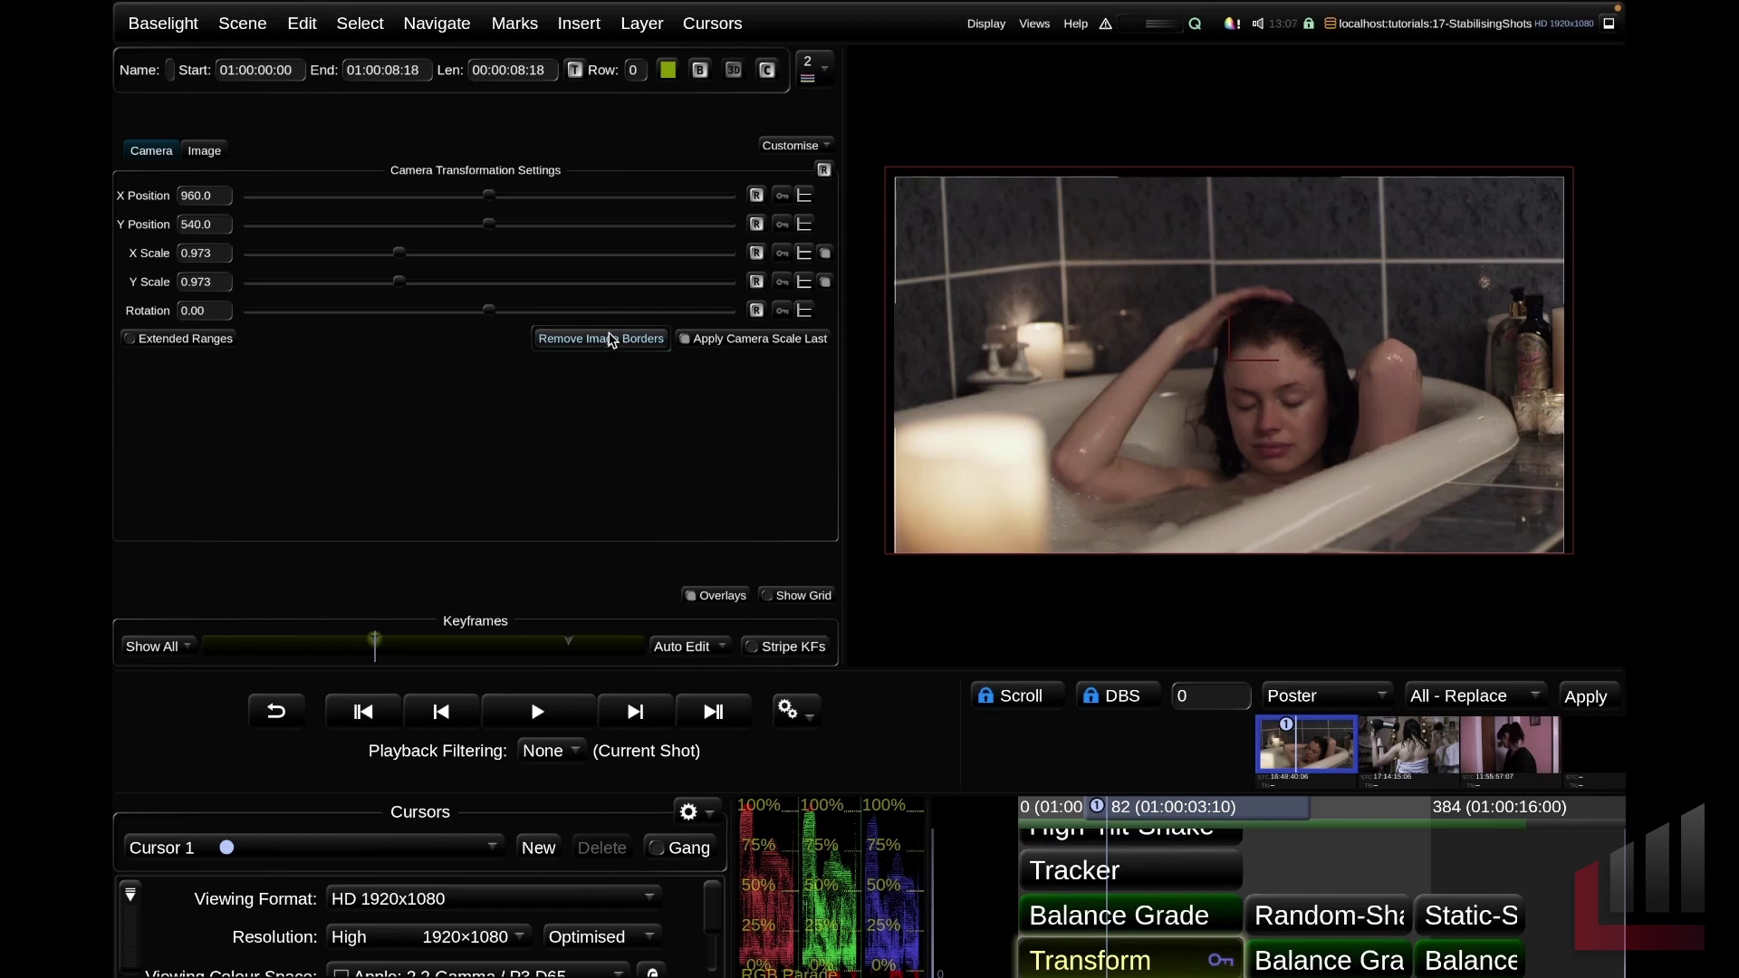
{"action": "left_click", "coordinate": [207, 151]}
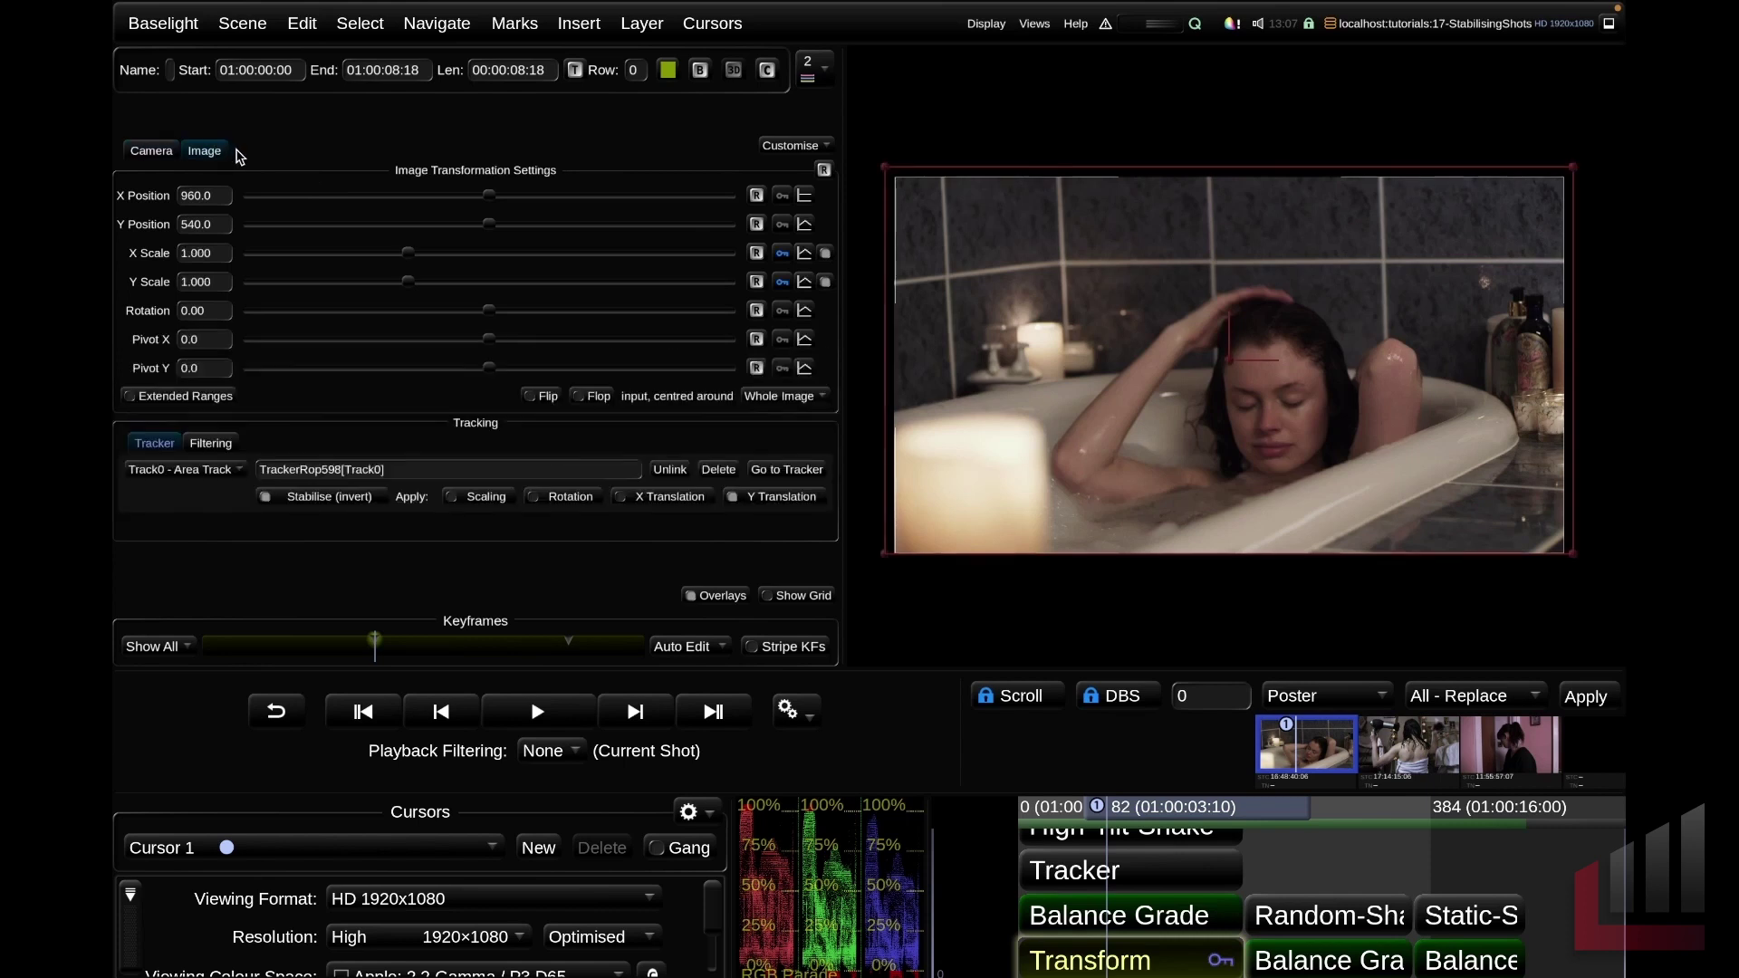
{"action": "key", "text": "Home"}
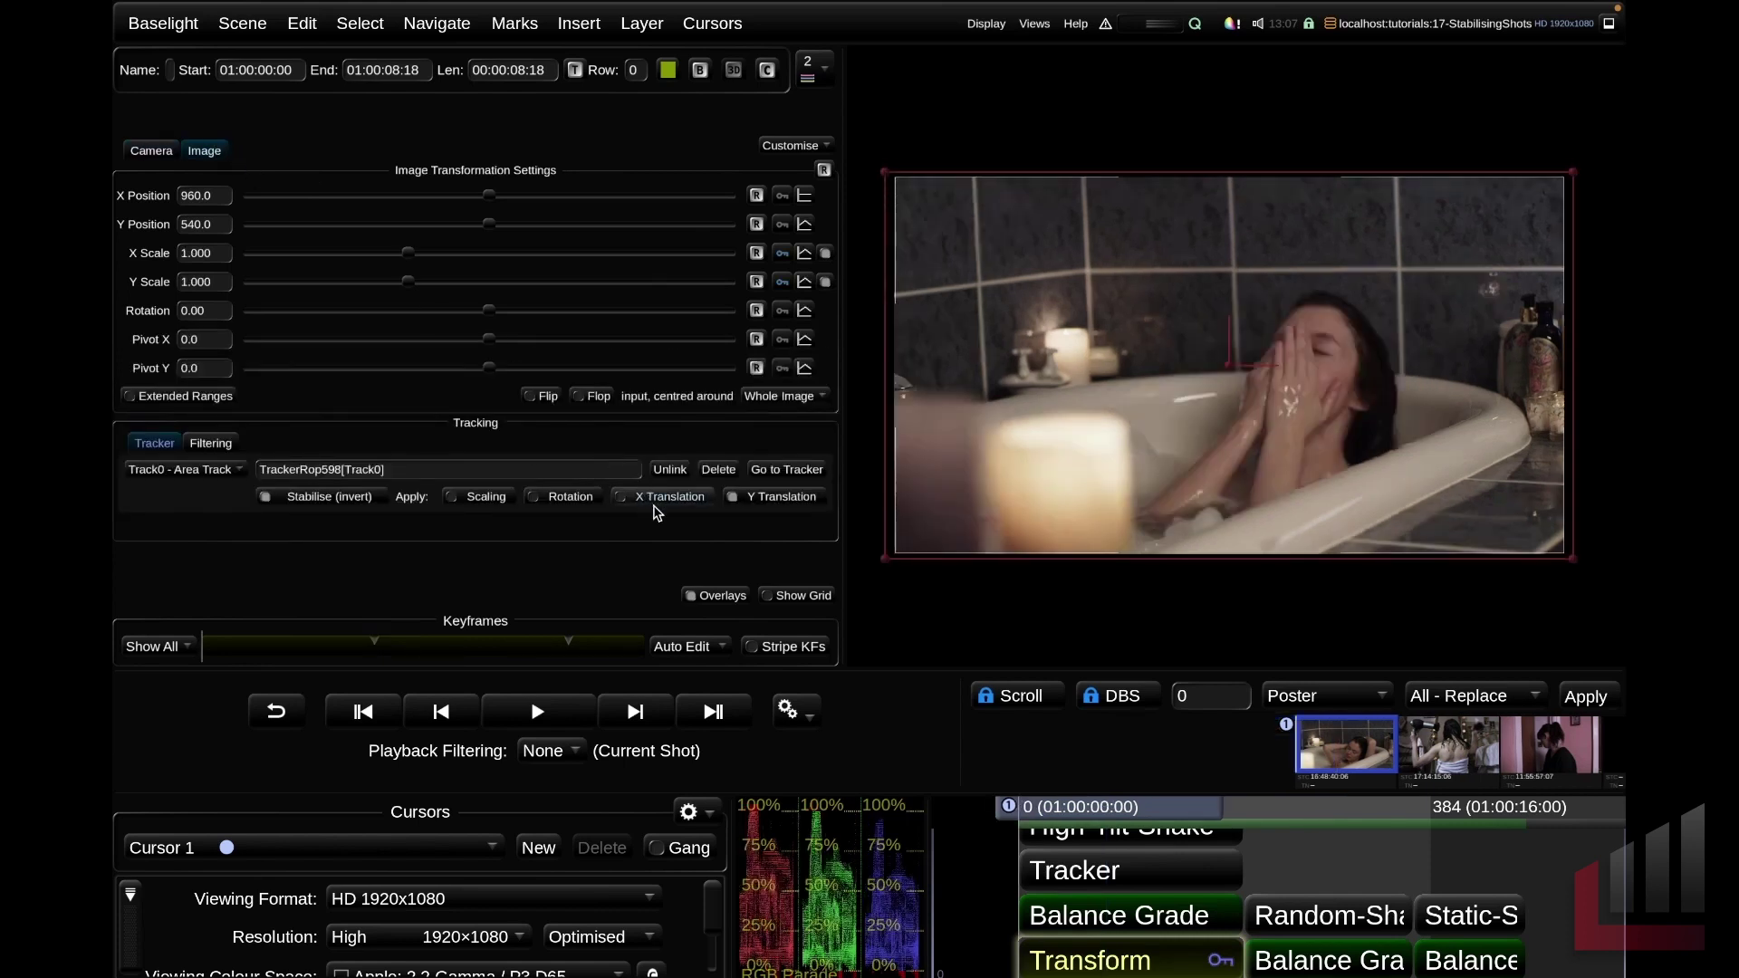
{"action": "key", "text": "space"}
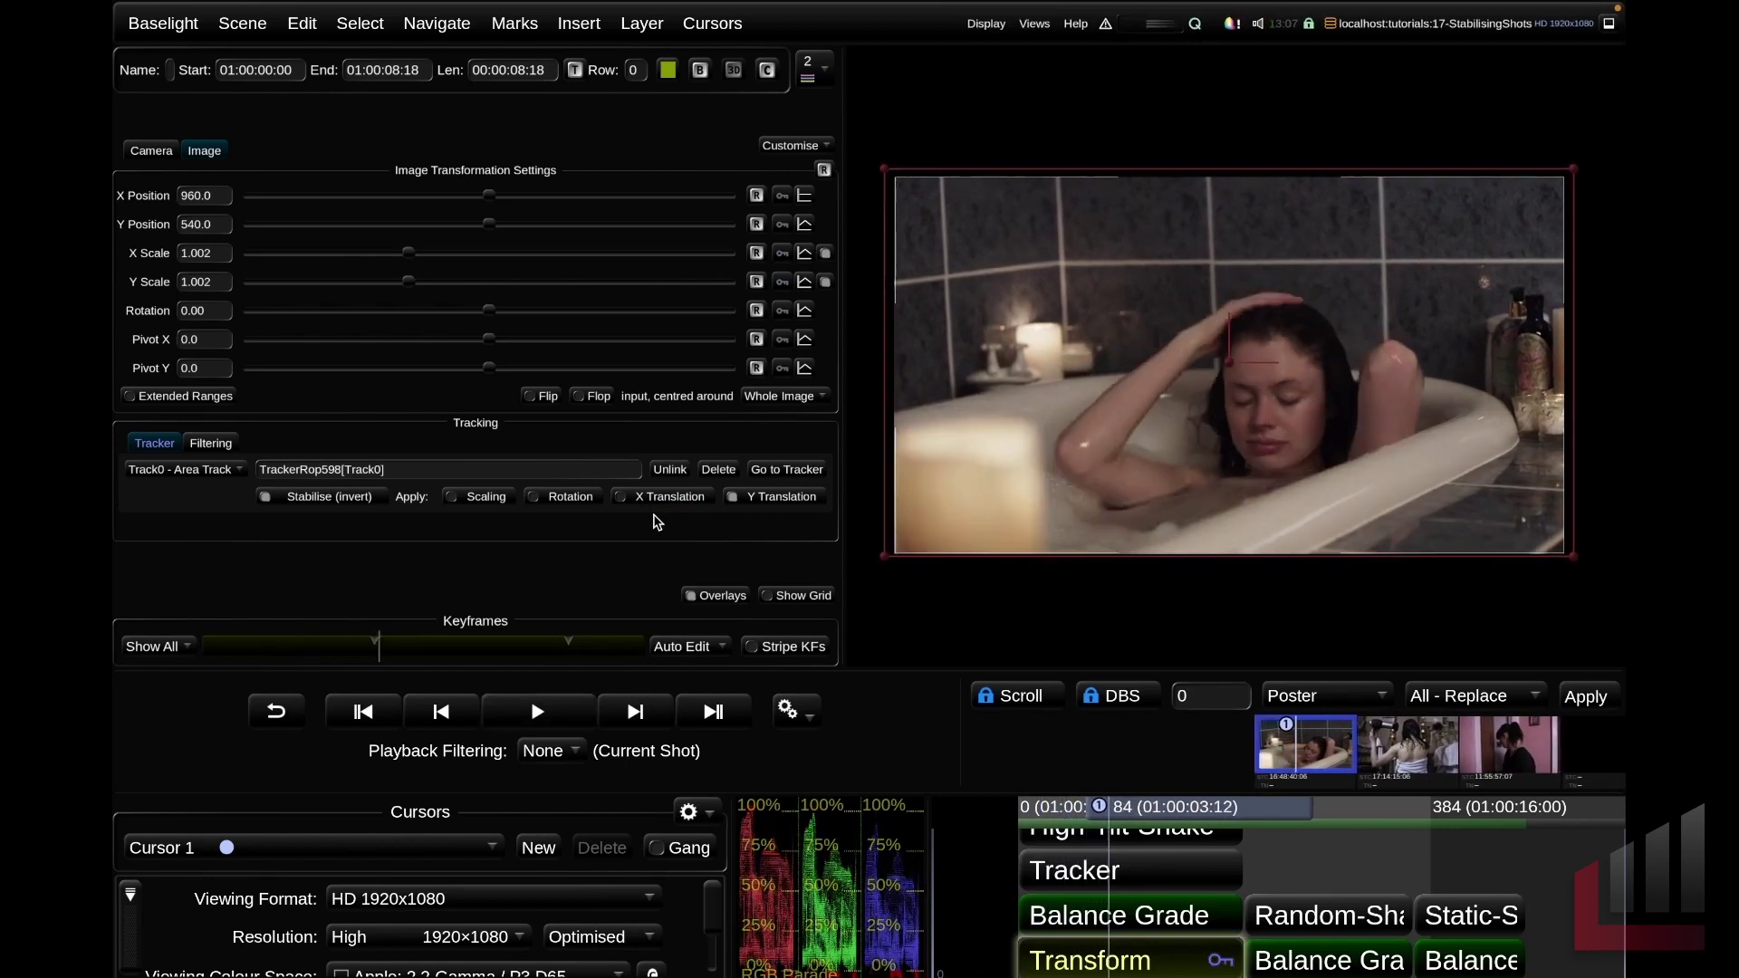
{"action": "key", "text": "Down"}
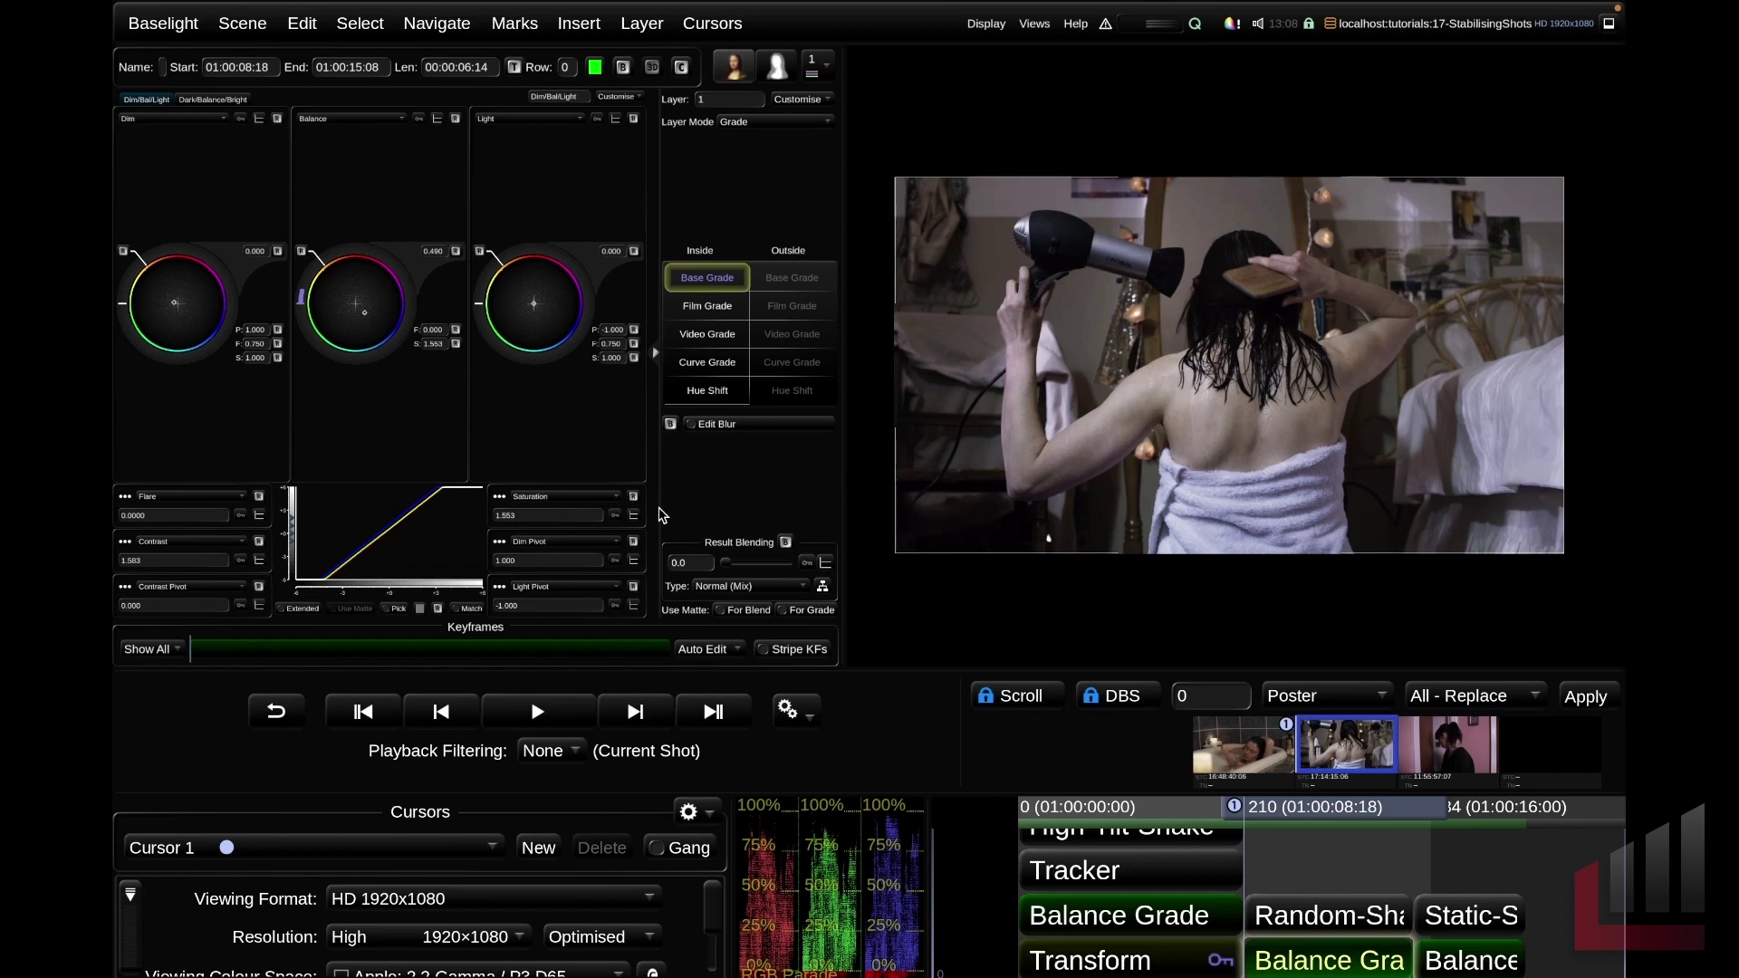
Add a Transform layer to the hairdryer shot and play it through to see the shake
{"action": "key", "text": "t"}
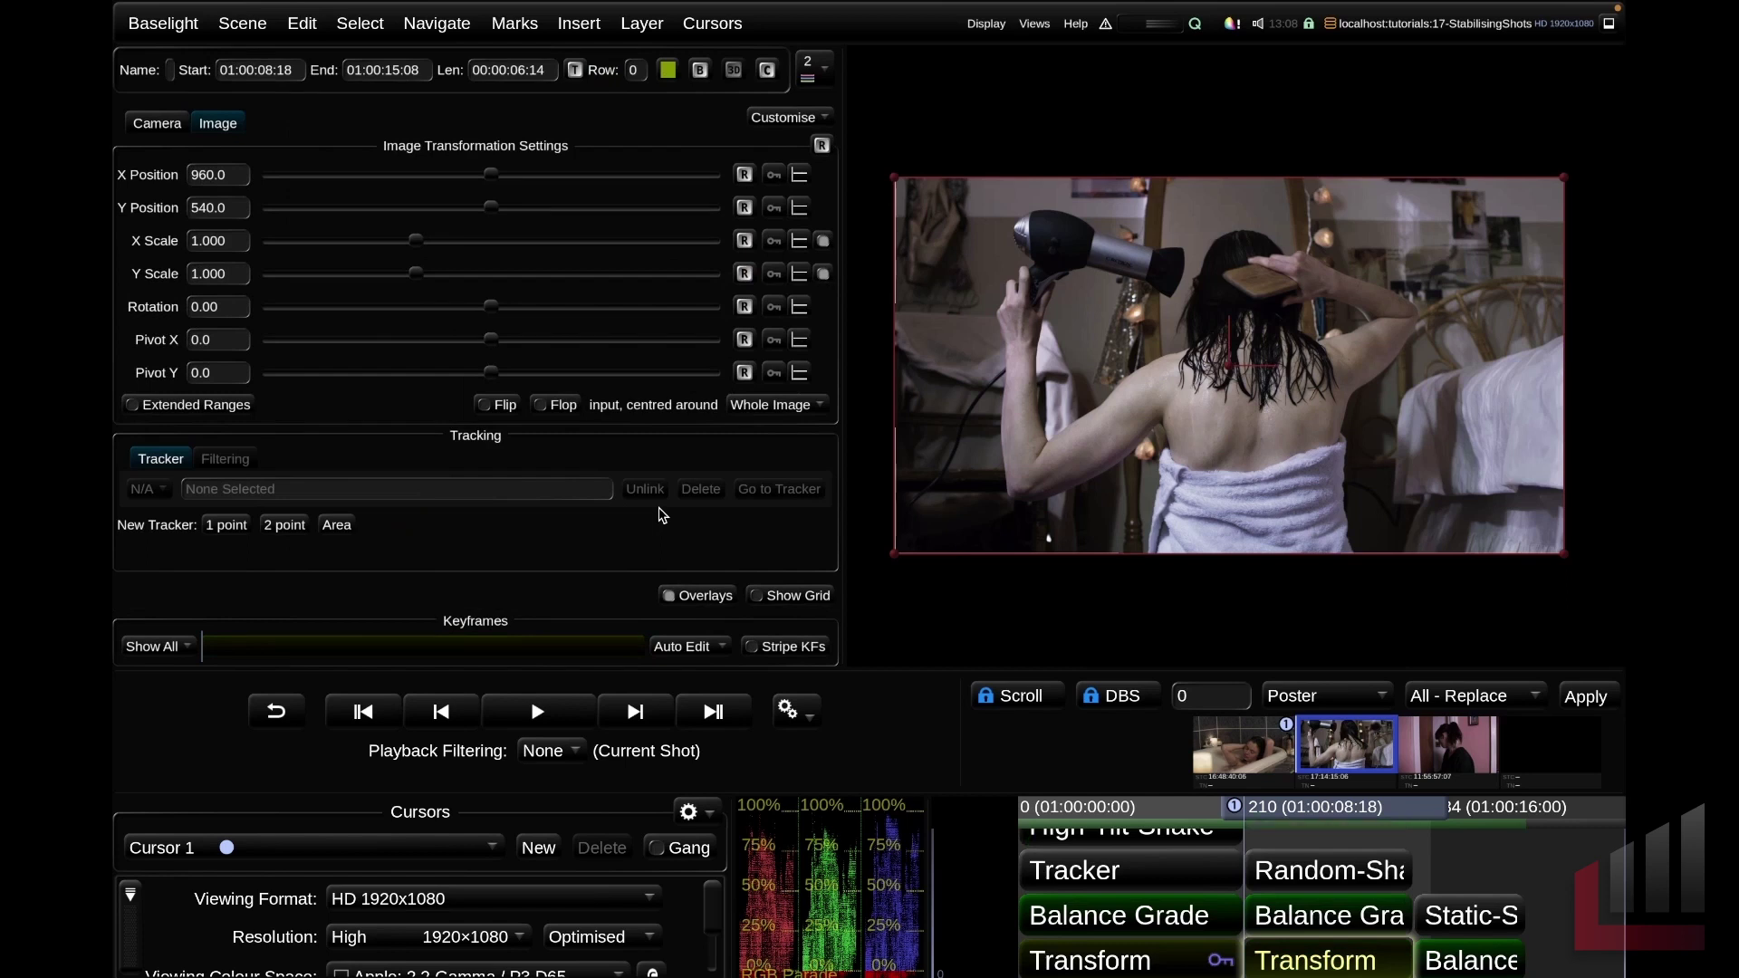
{"action": "key", "text": "space"}
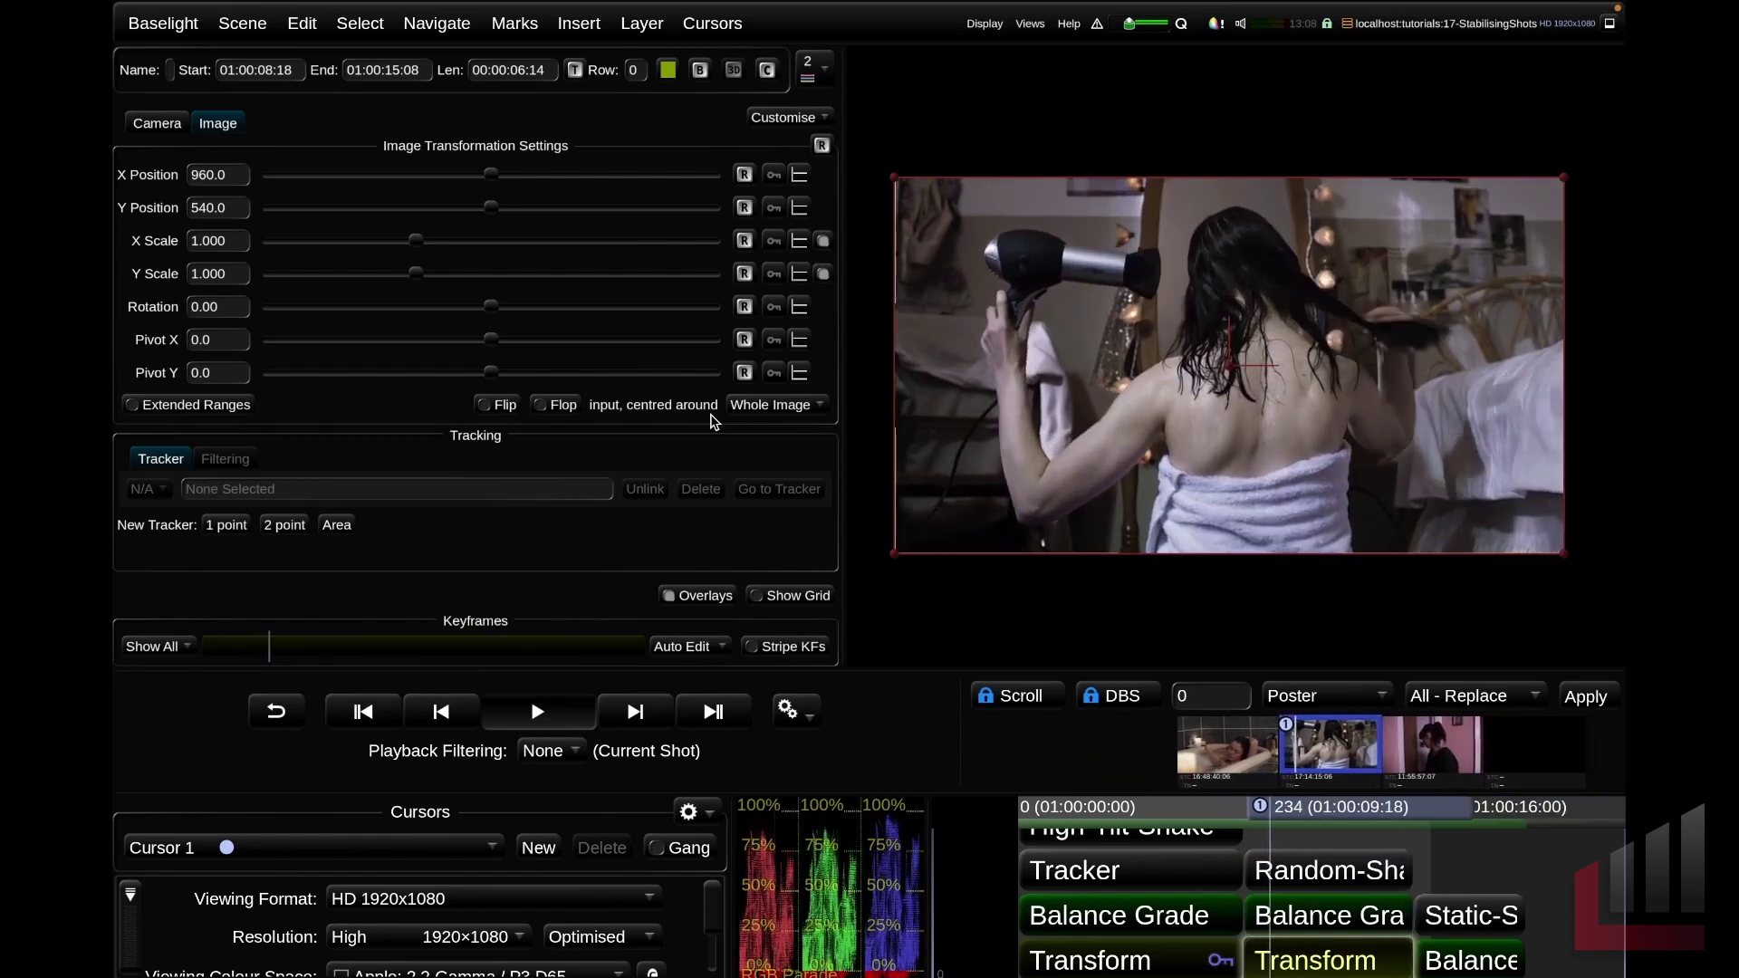
{"action": "key", "text": "space"}
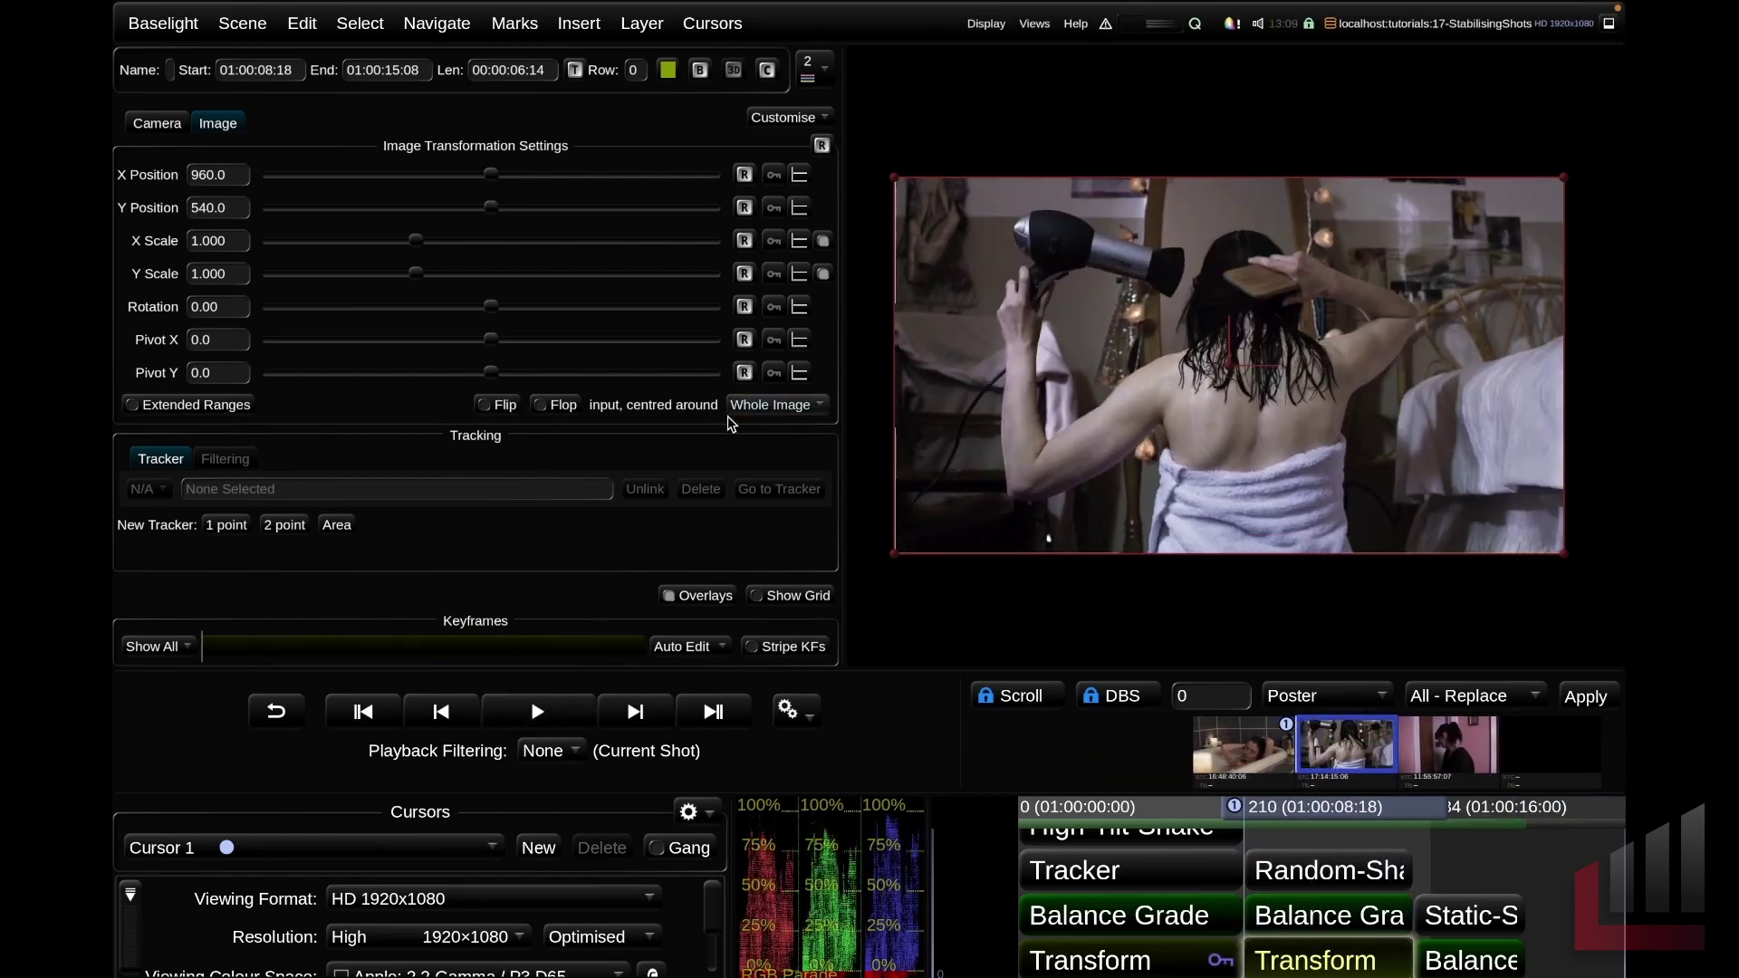
Create a two-point tracker, set its points at the top-left corner and right edge, and track forward
{"action": "left_click", "coordinate": [284, 526]}
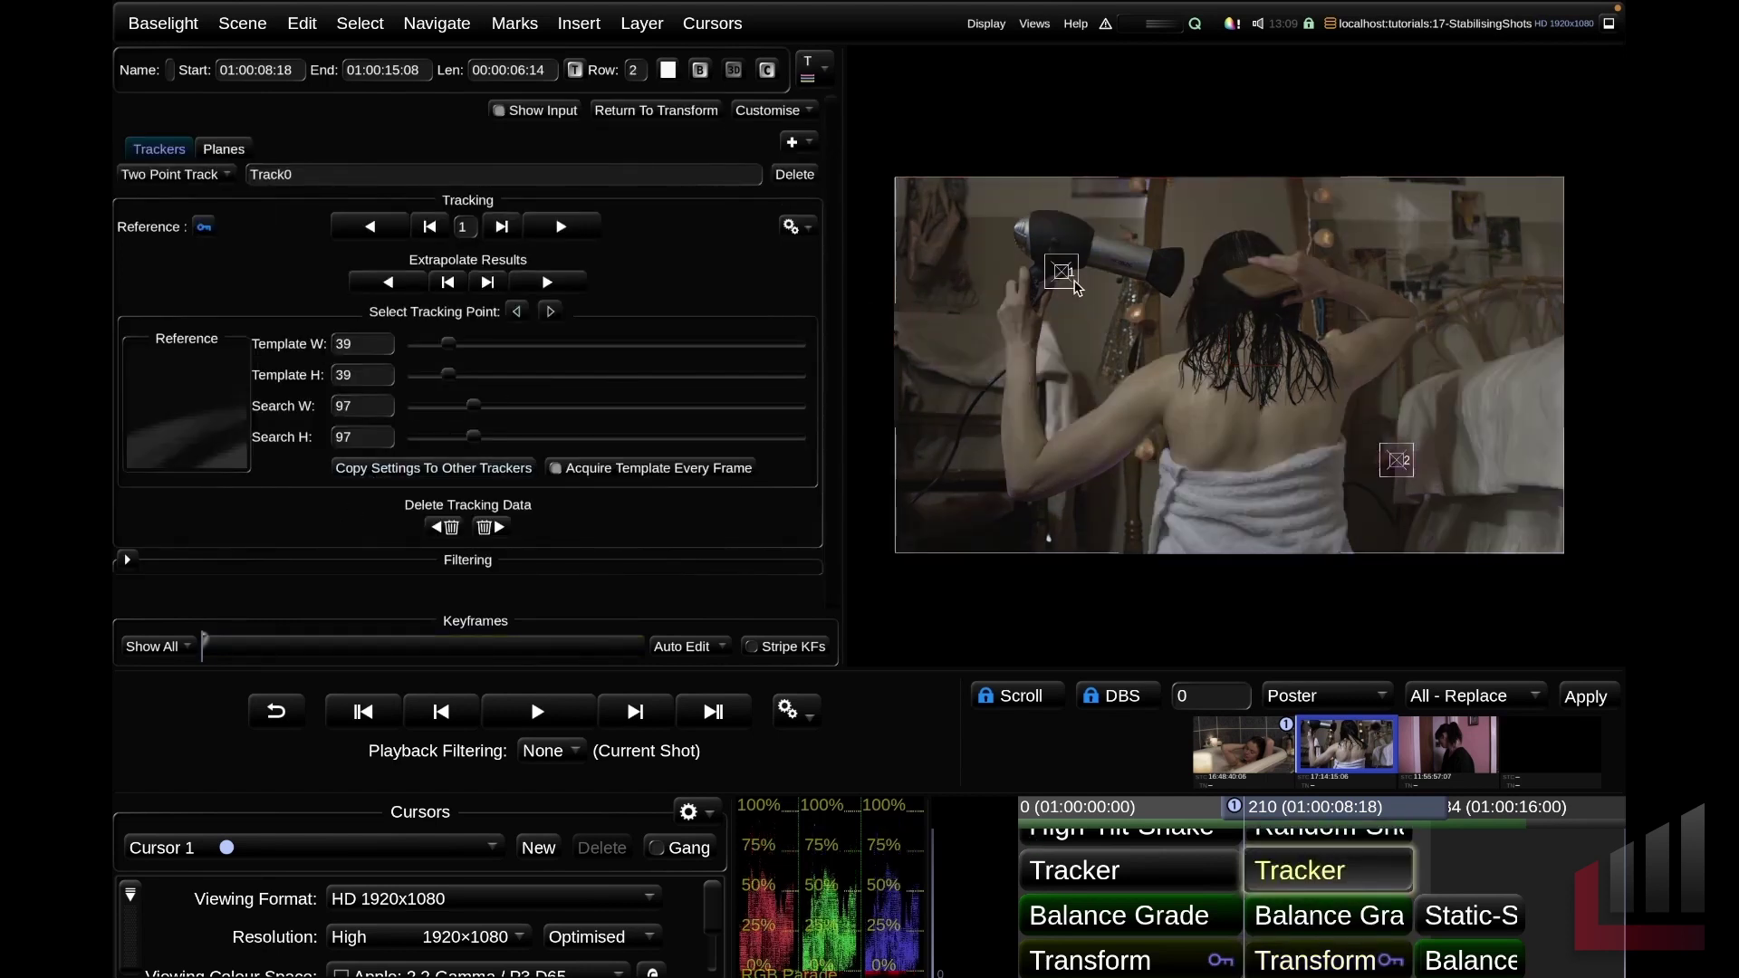
{"action": "left_click_drag", "start_coordinate": [1065, 279], "coordinate": [962, 212]}
{"action": "left_click_drag", "start_coordinate": [1392, 456], "coordinate": [1531, 300]}
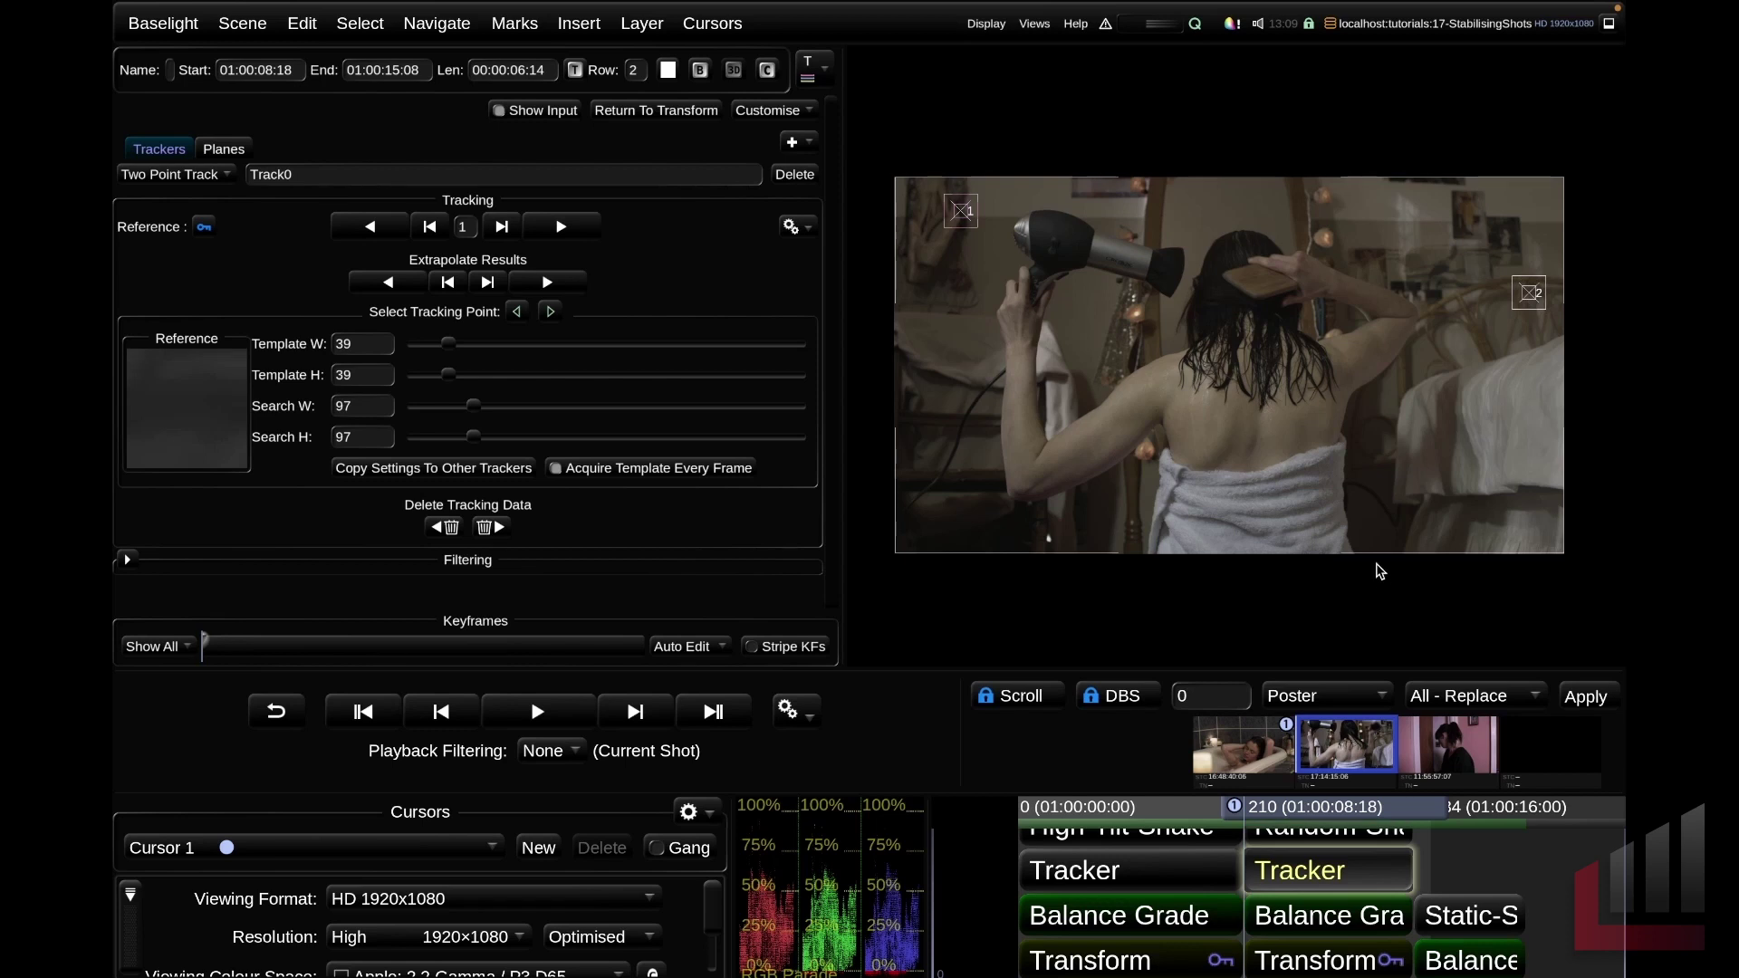
{"action": "left_click", "coordinate": [558, 226]}
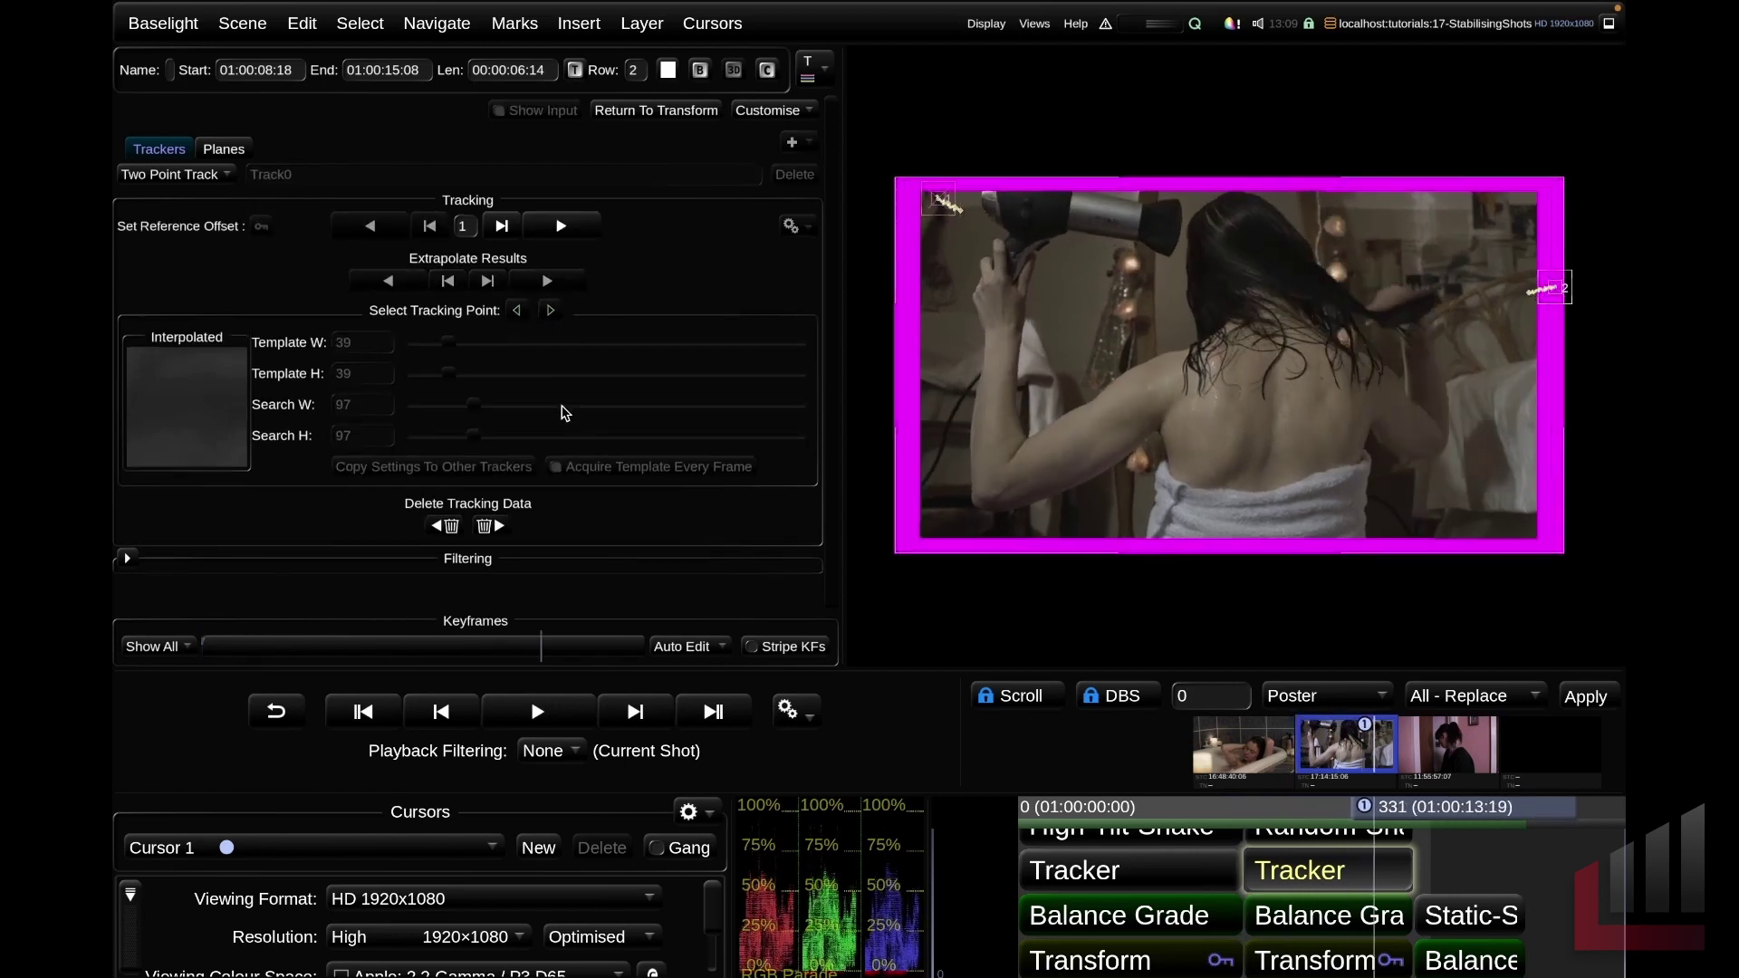
Remove the hair-drying shot's stabilisation borders with a 0.928 camera scale, then select the third shot's Transform
{"action": "left_click", "coordinate": [688, 111]}
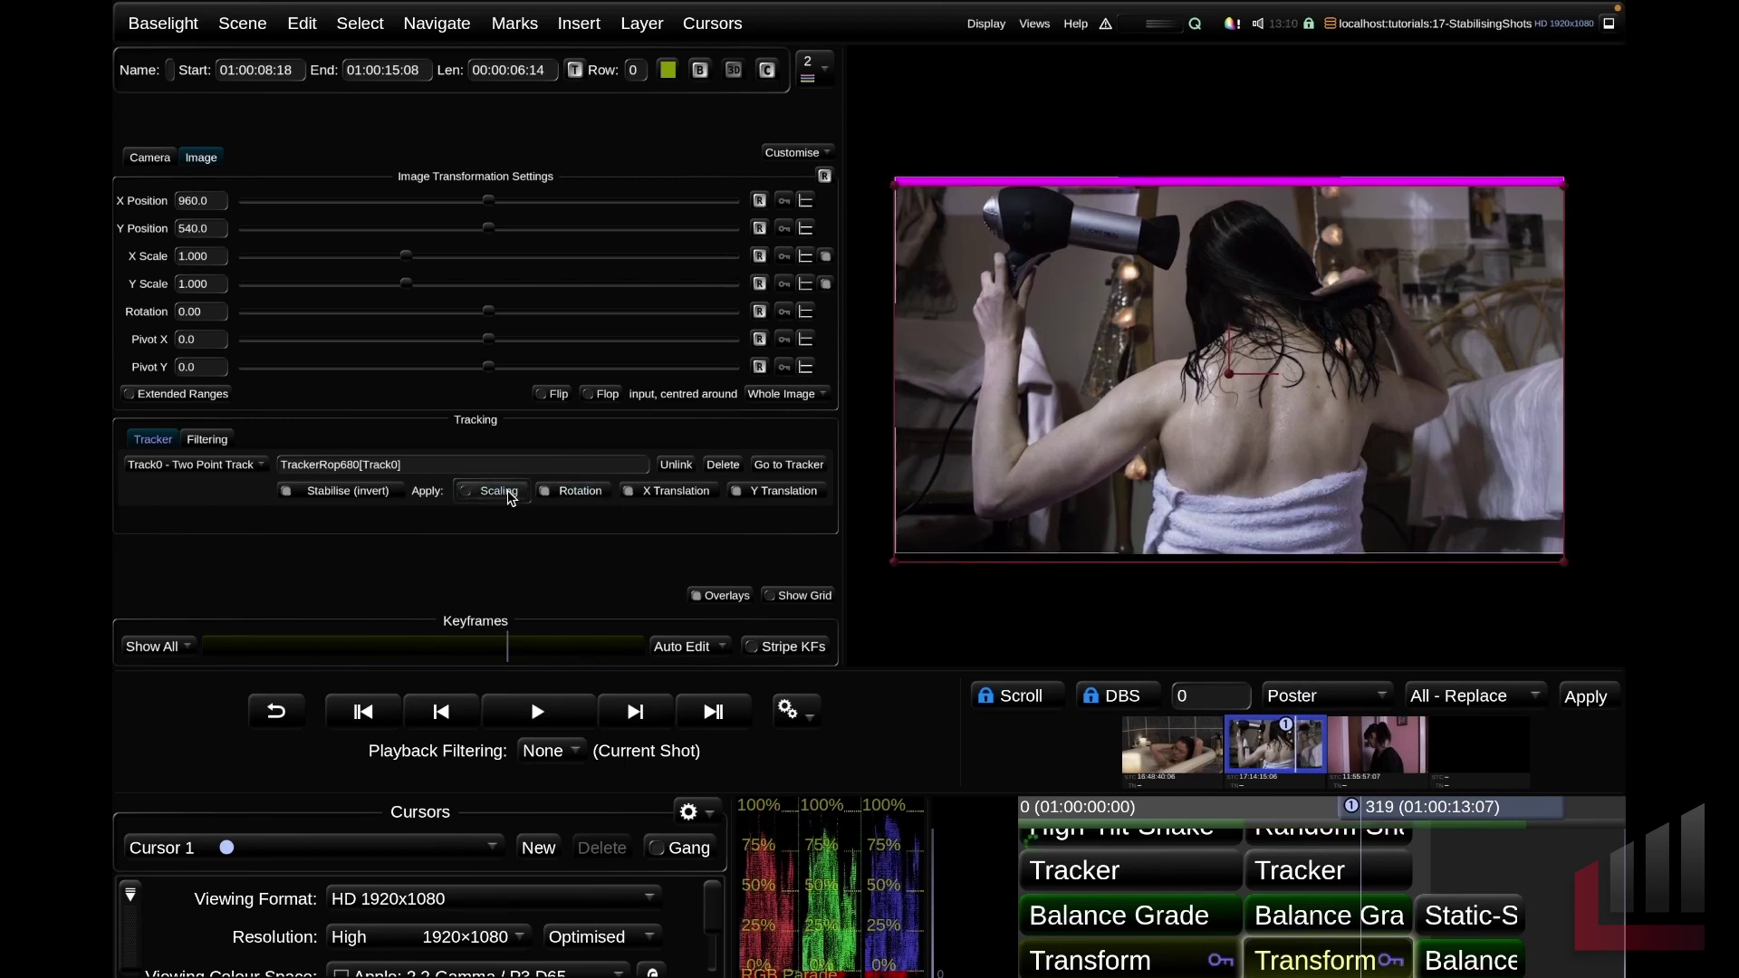
{"action": "key", "text": "space"}
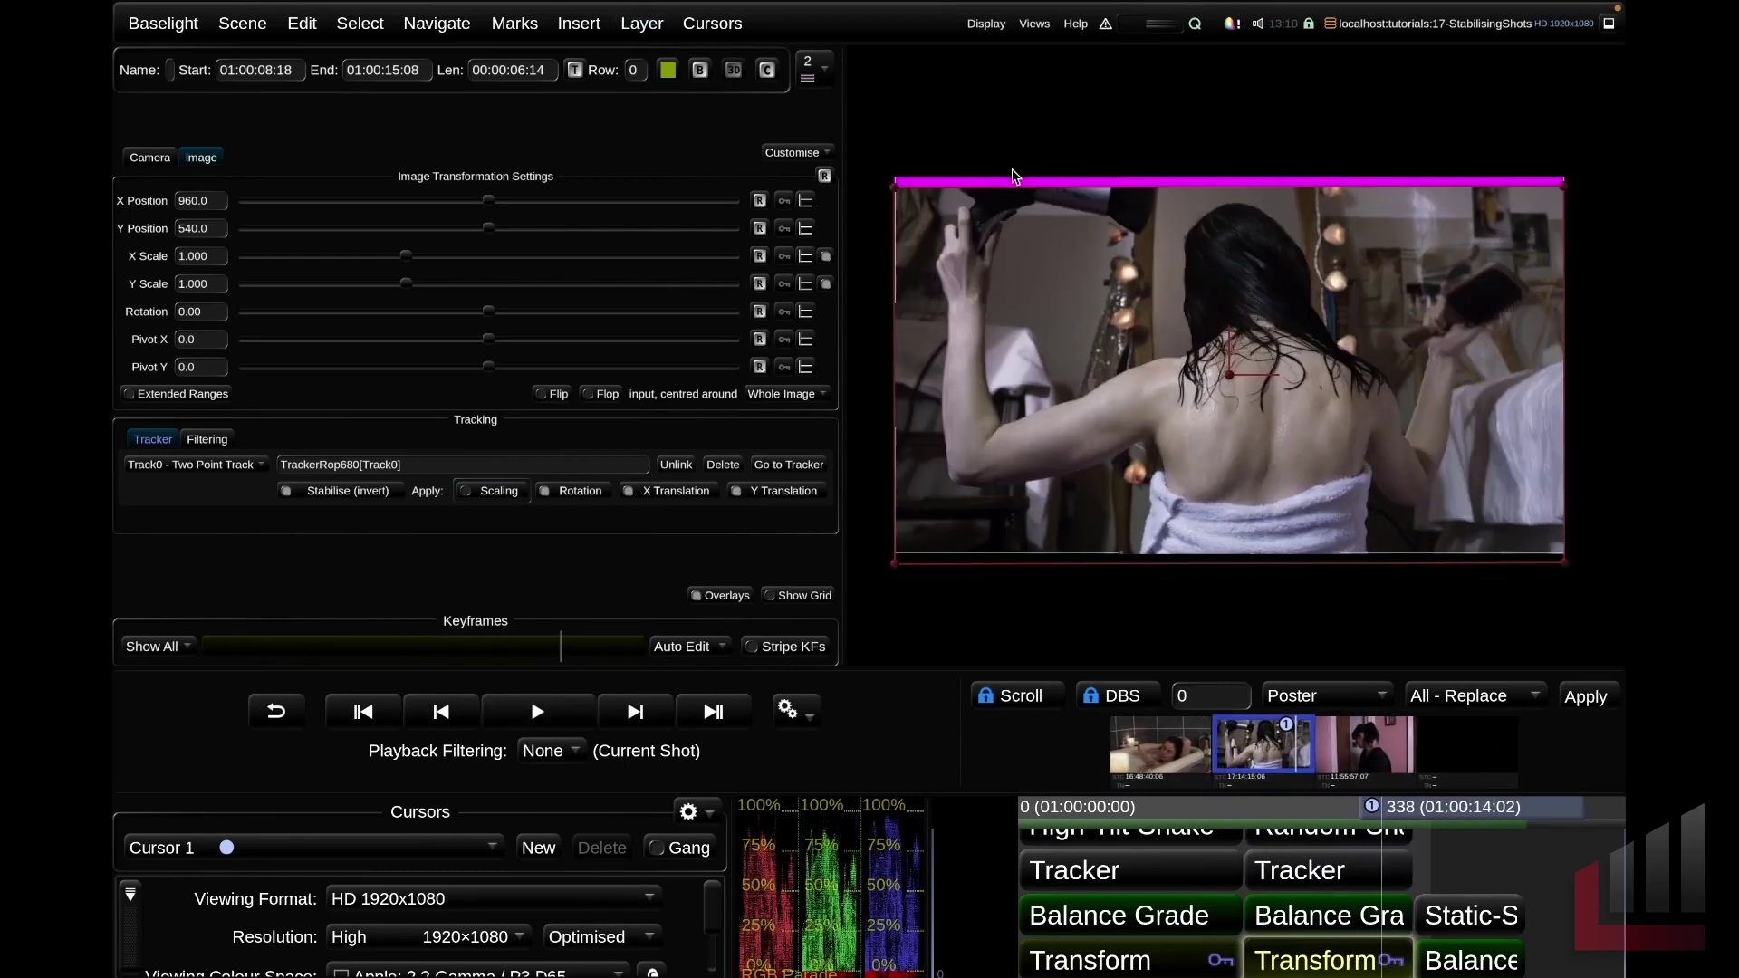
{"action": "left_click", "coordinate": [150, 158]}
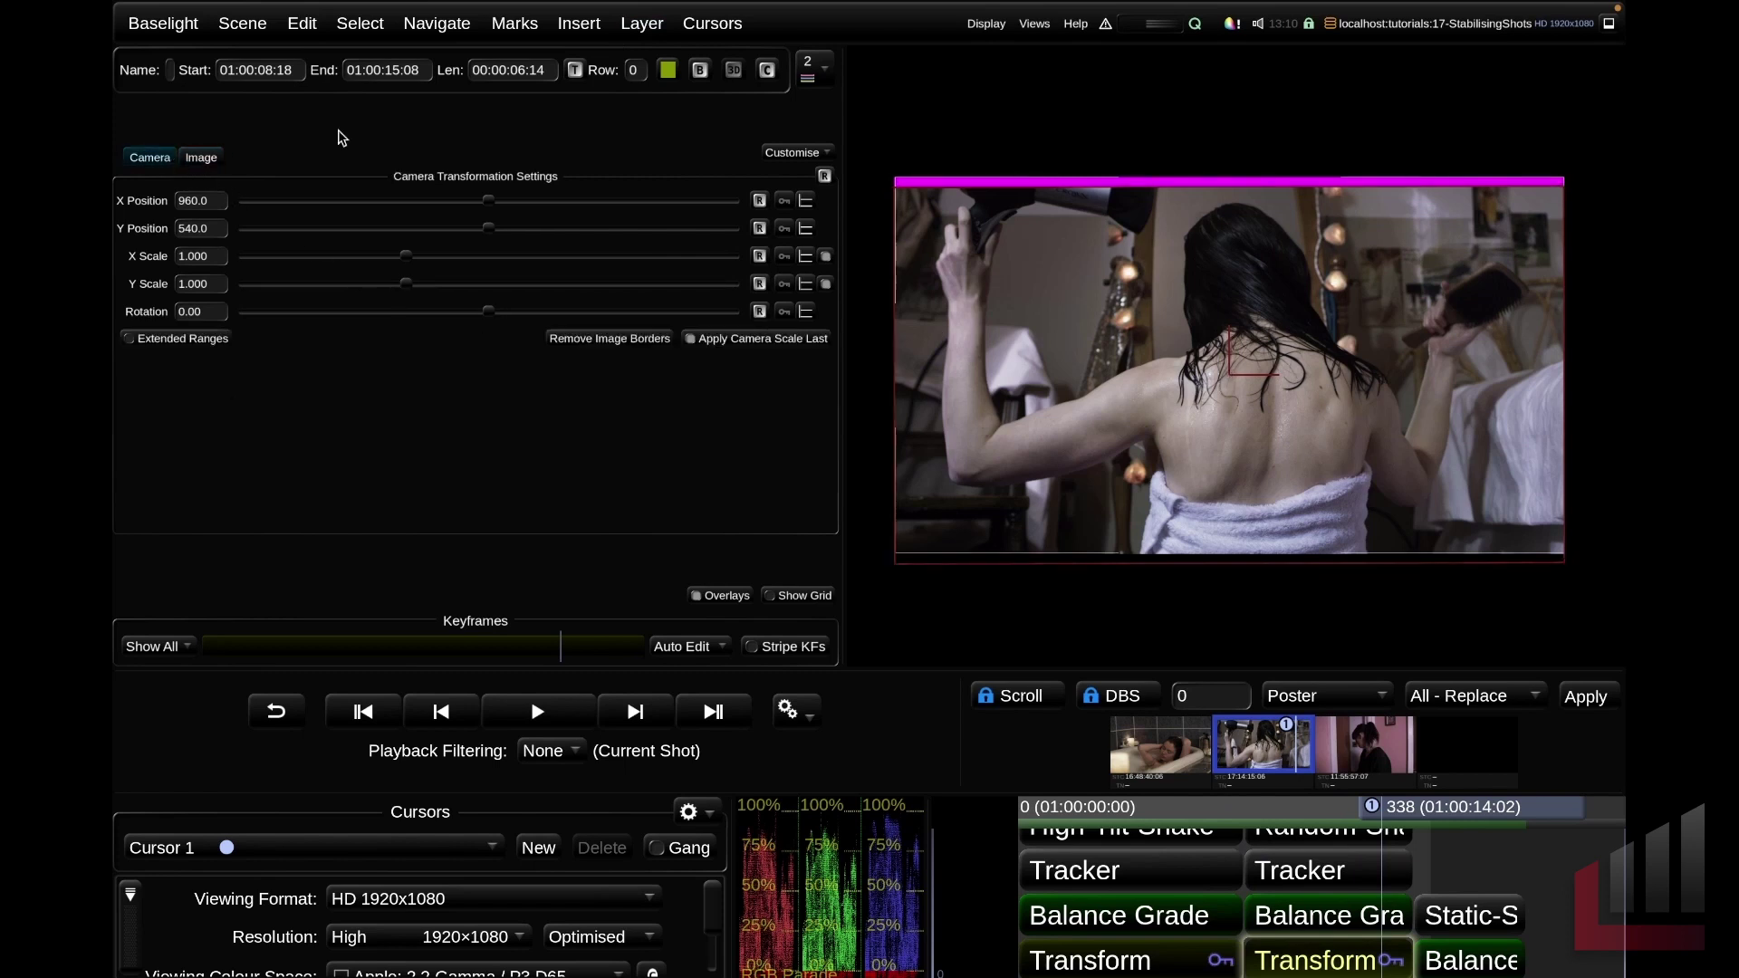
{"action": "left_click", "coordinate": [641, 343]}
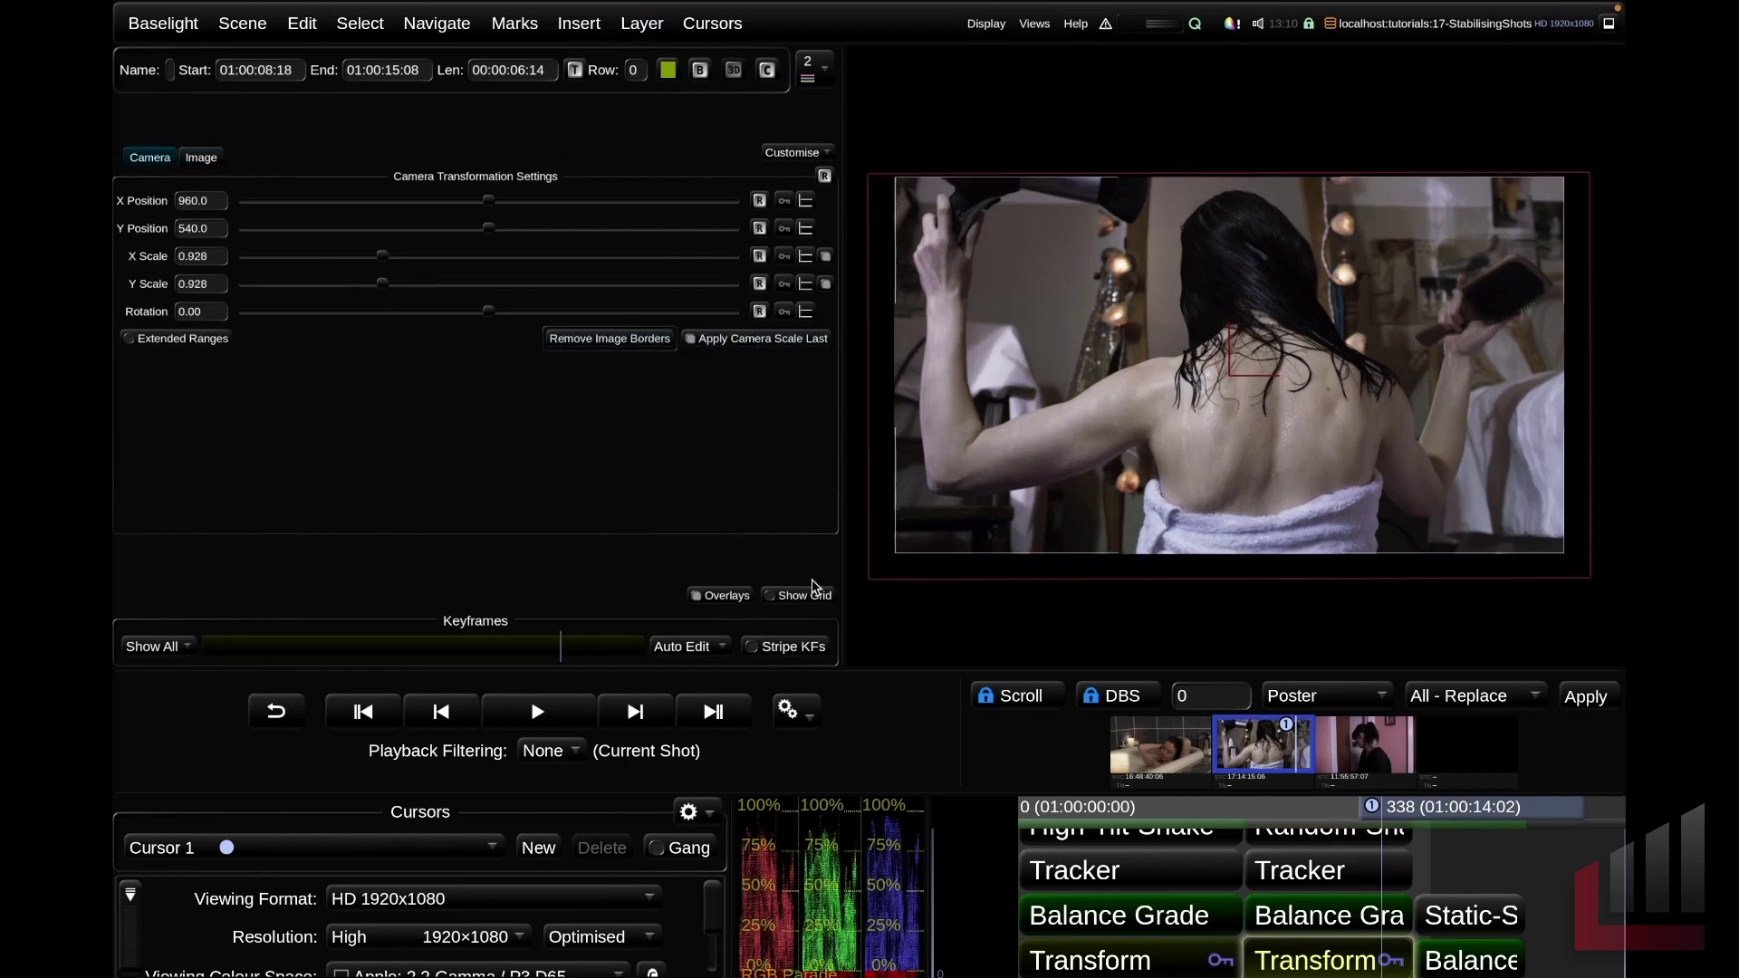
{"action": "key", "text": "space"}
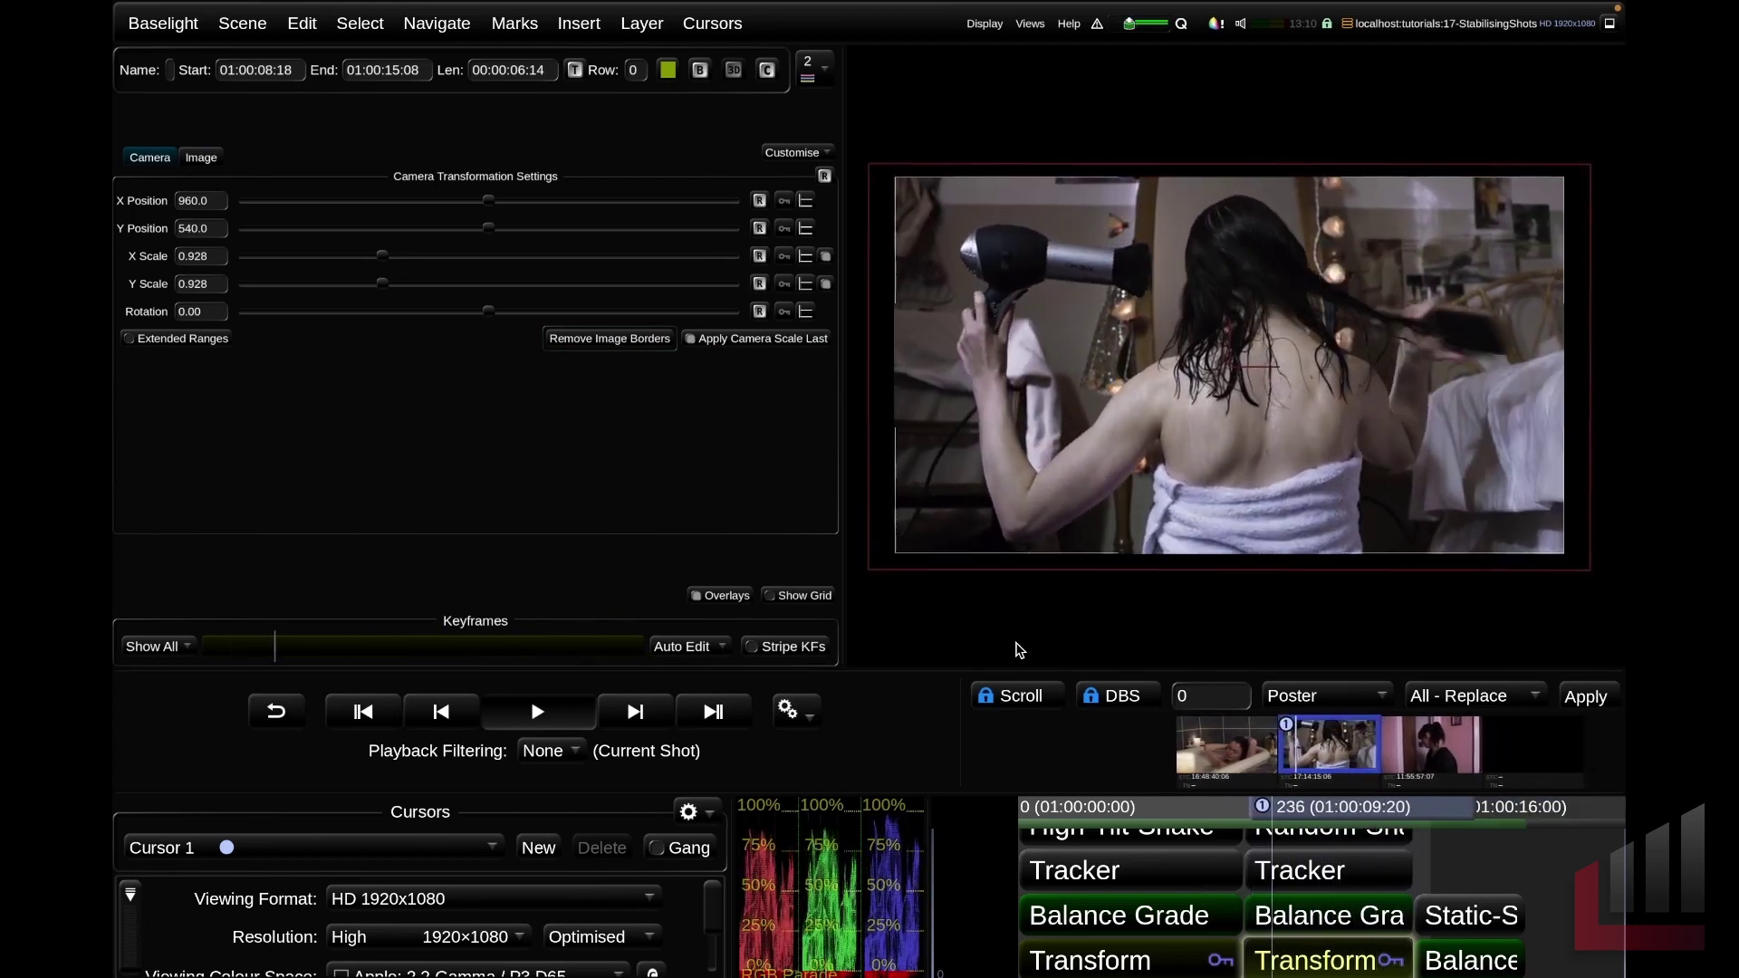
{"action": "left_click", "coordinate": [1448, 961]}
{"action": "left_click", "coordinate": [1445, 965]}
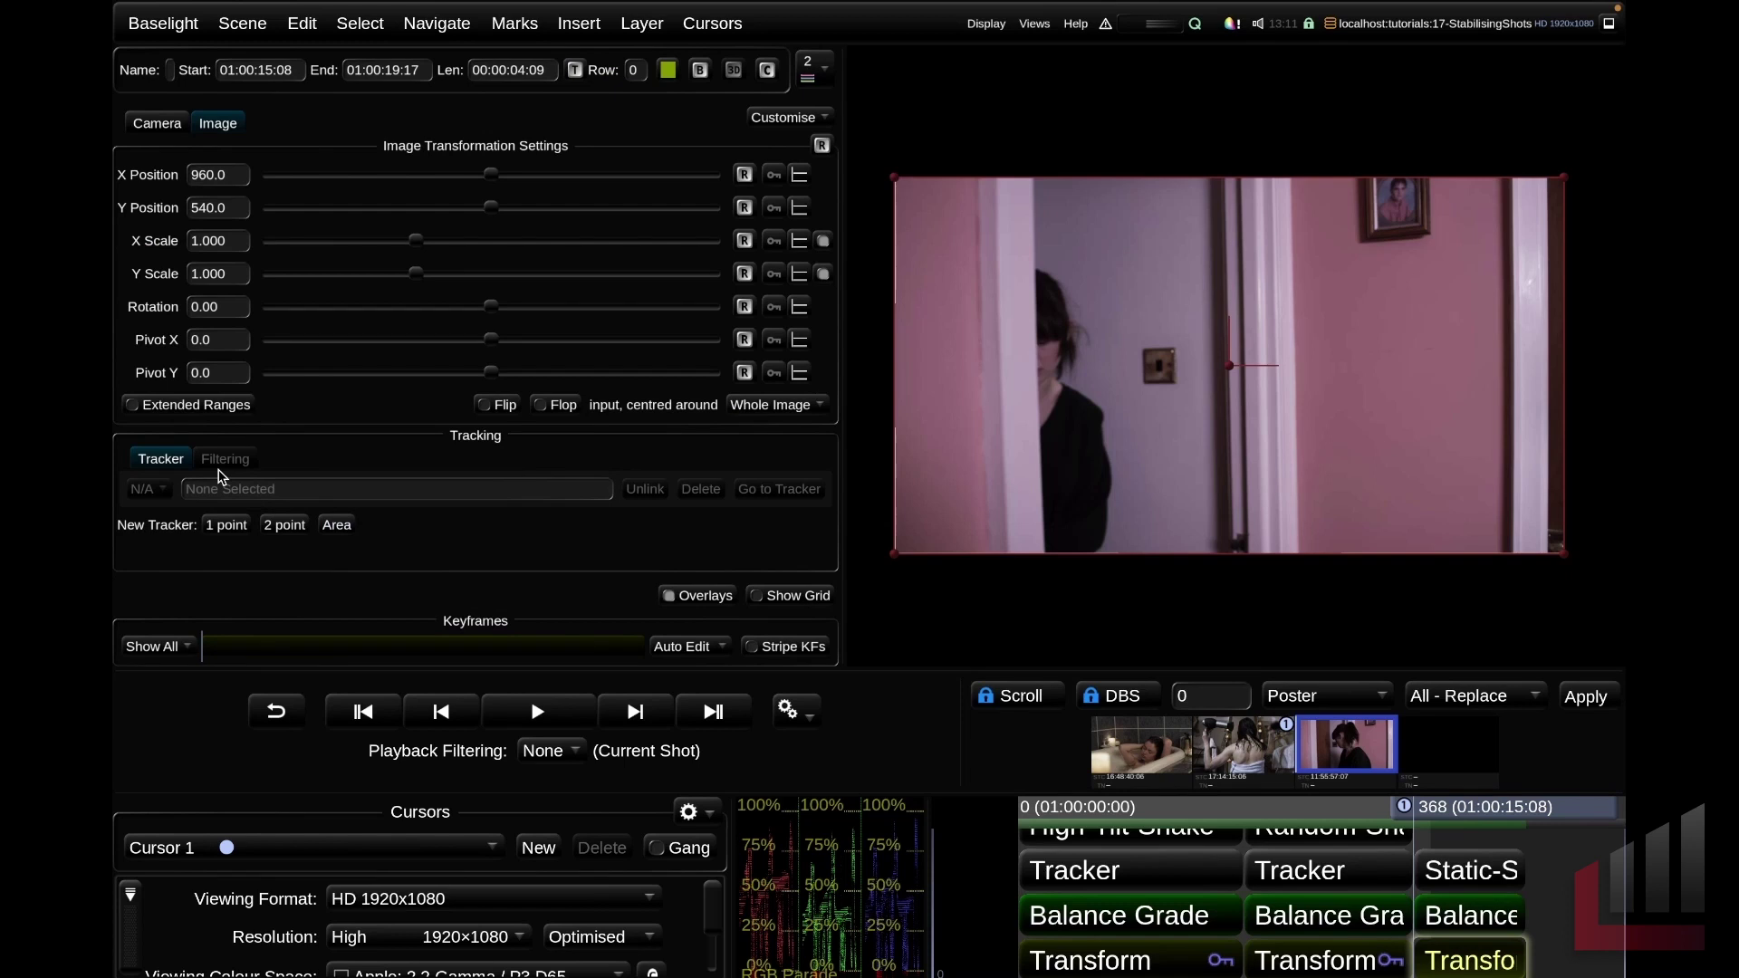
Add an area tracker sized over the wall picture frame and track it forwards
{"action": "key", "text": "space"}
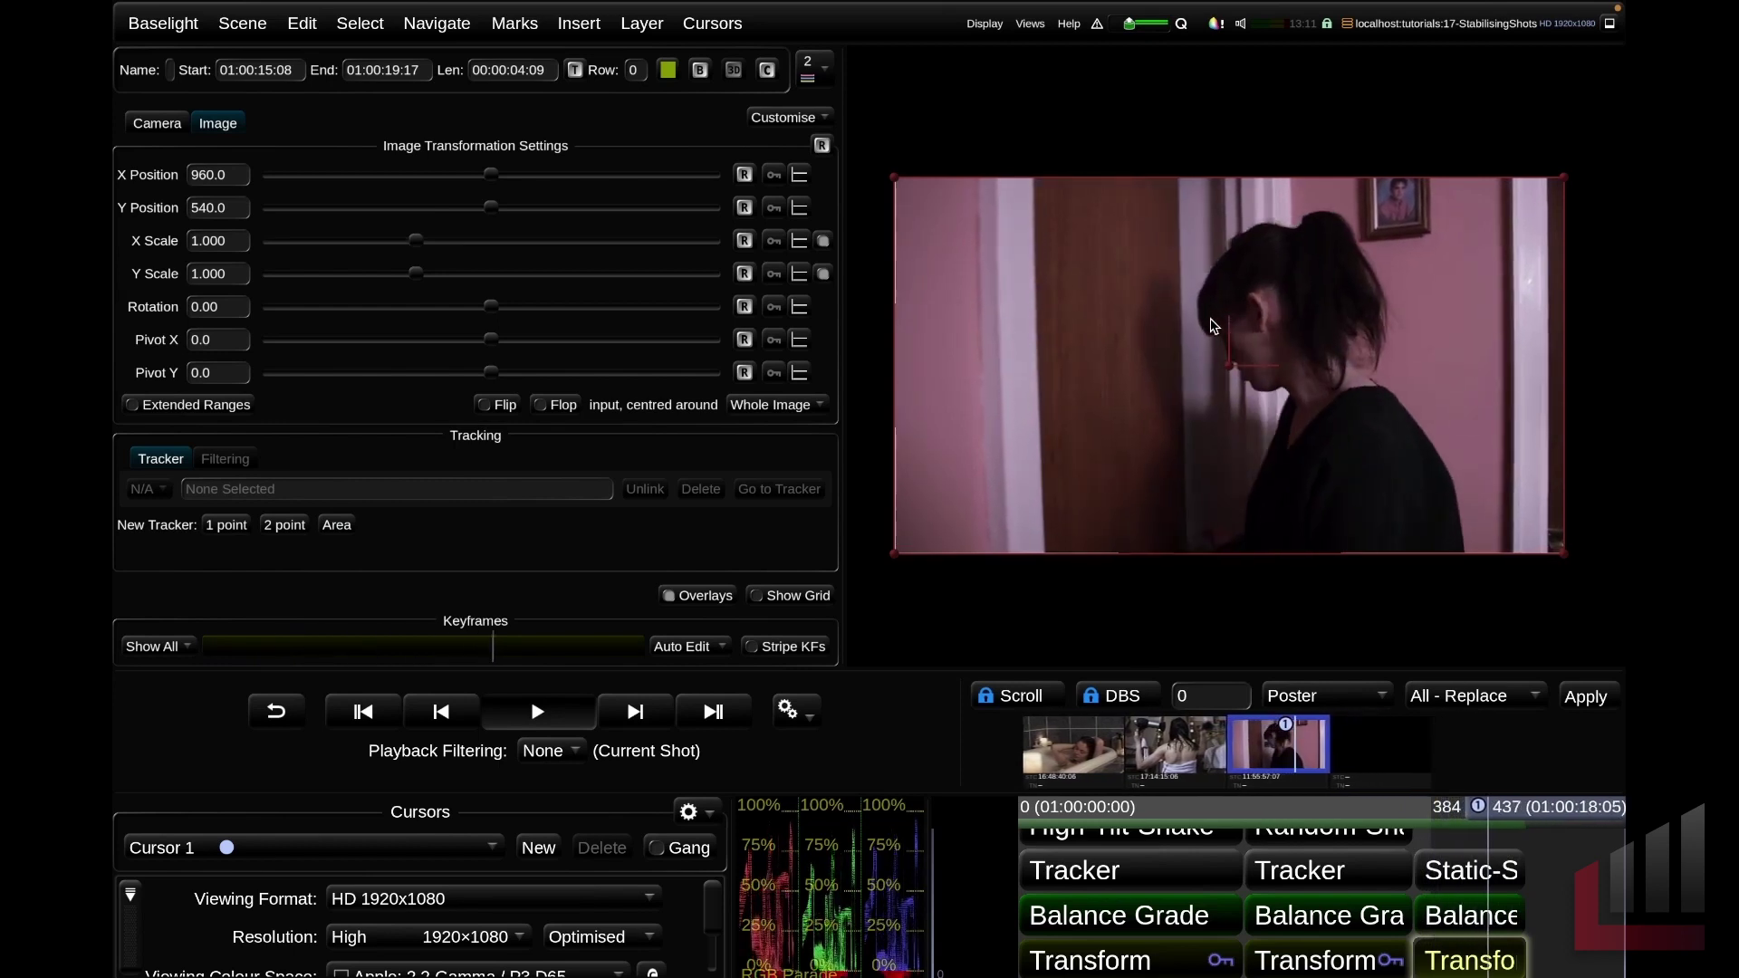
{"action": "key", "text": "space"}
{"action": "left_click", "coordinate": [337, 527]}
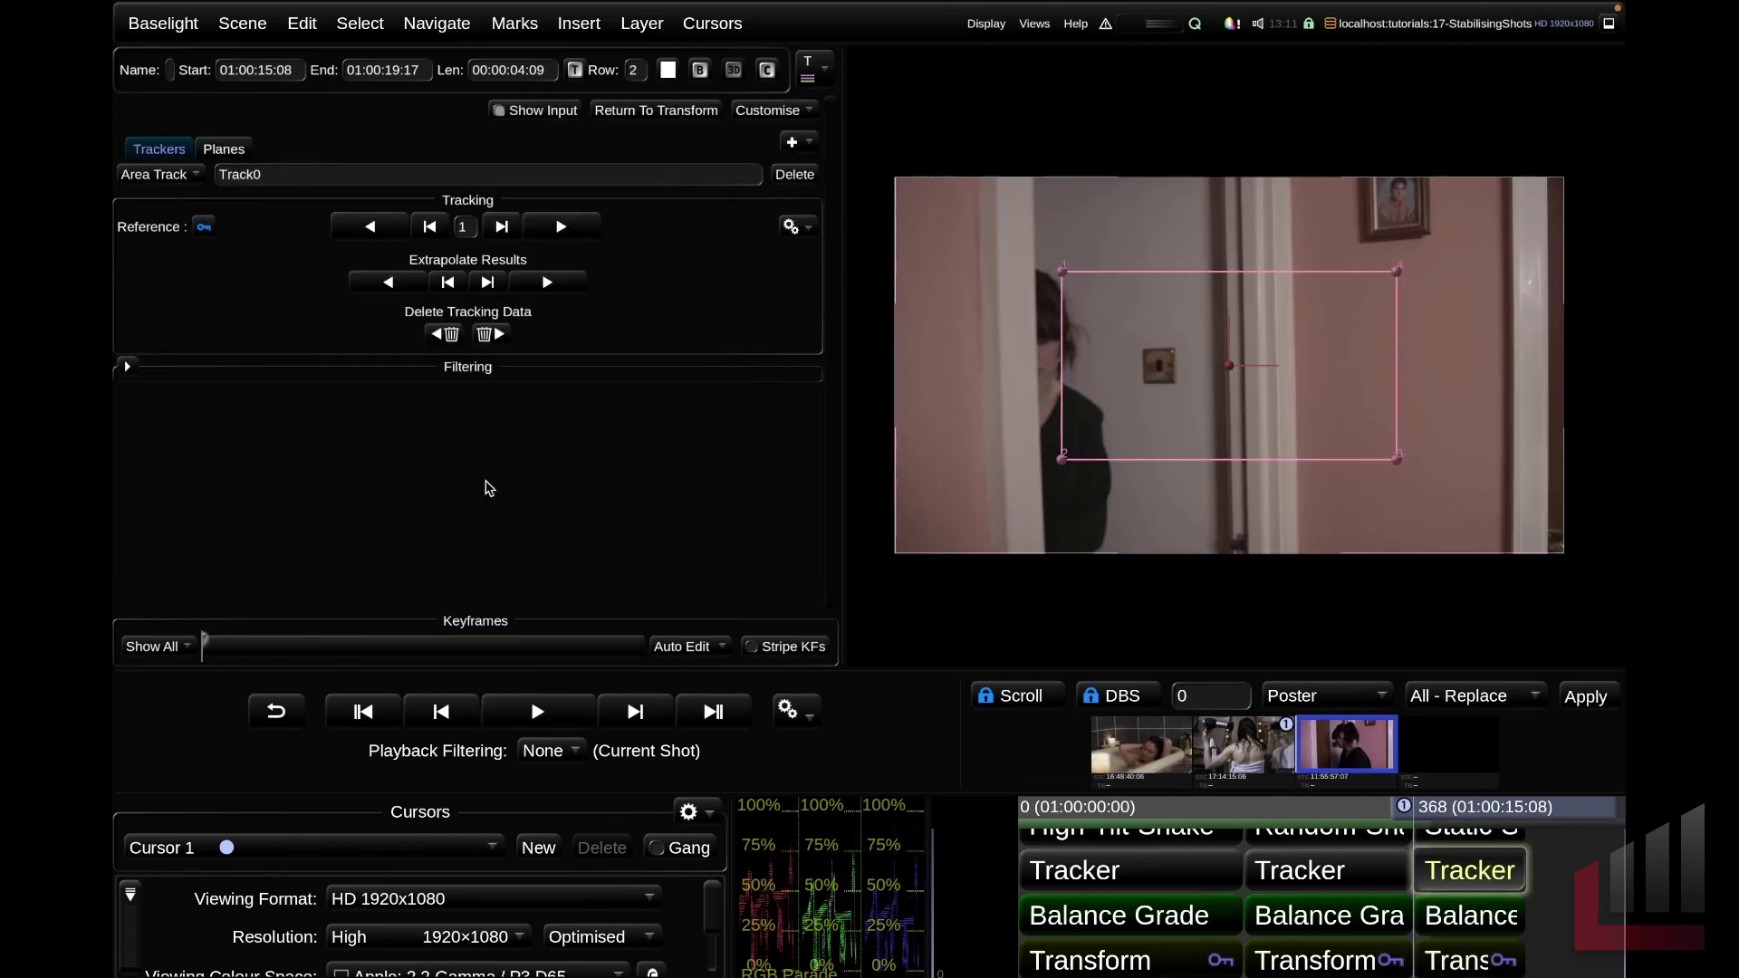
{"action": "left_click_drag", "start_coordinate": [1400, 460], "coordinate": [1357, 416]}
{"action": "left_click_drag", "start_coordinate": [1222, 365], "coordinate": [1419, 231]}
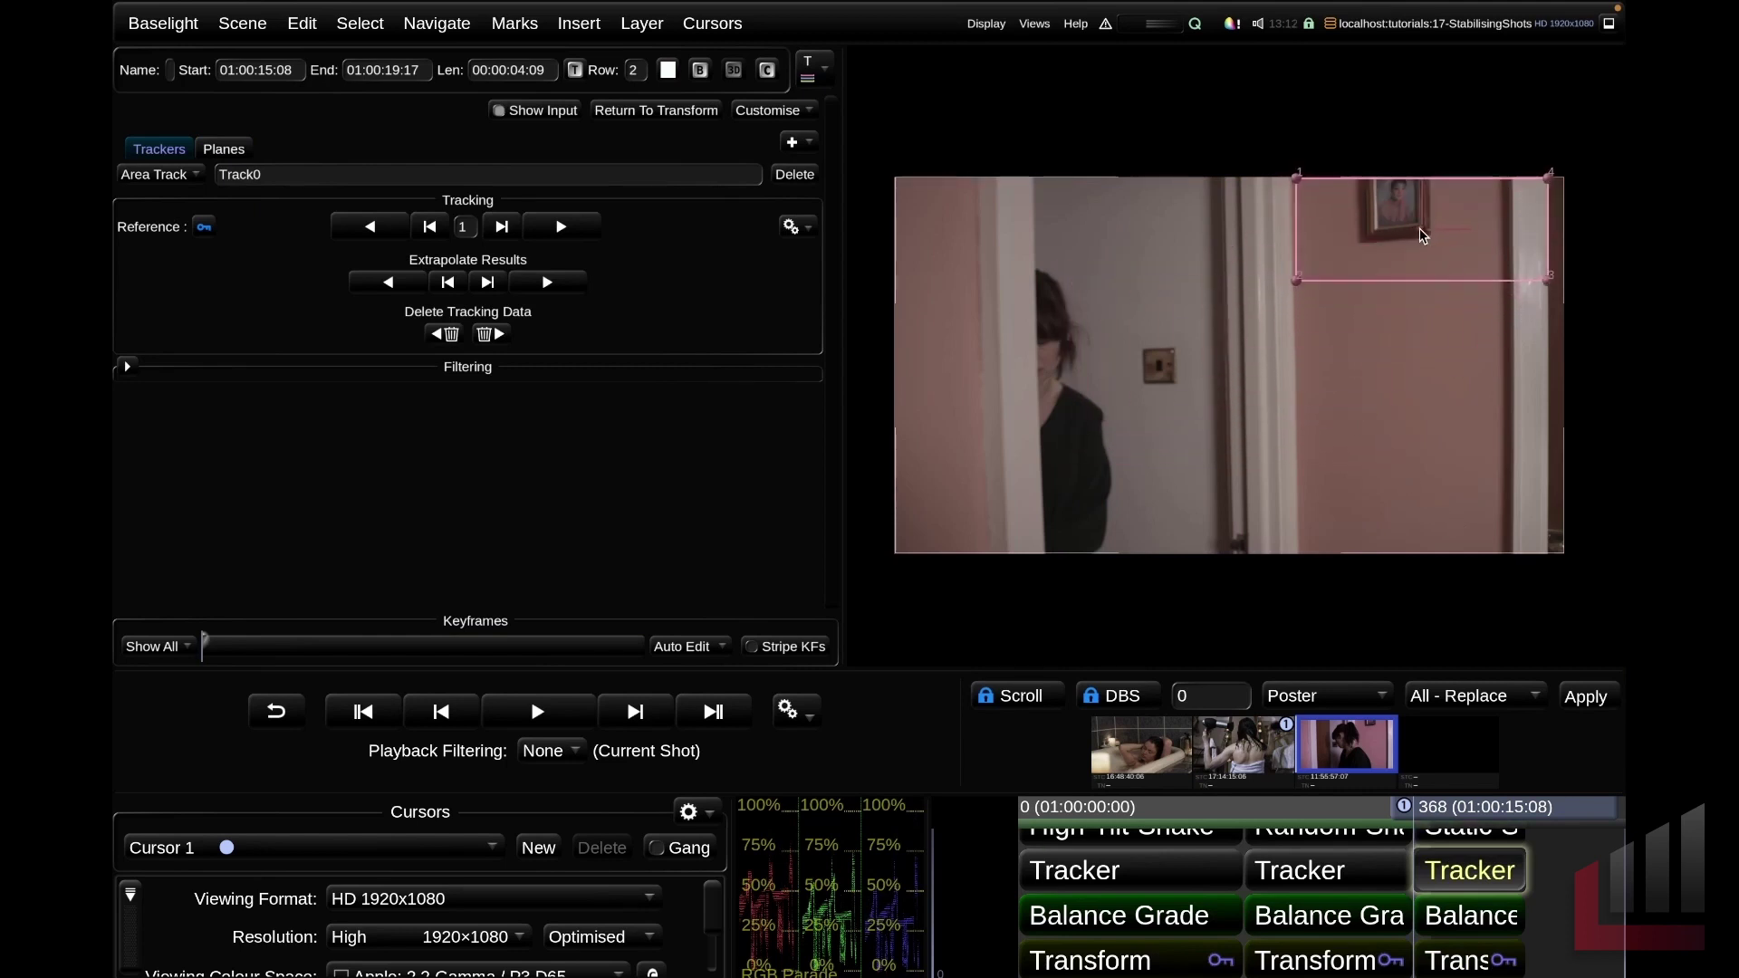
{"action": "left_click", "coordinate": [563, 227]}
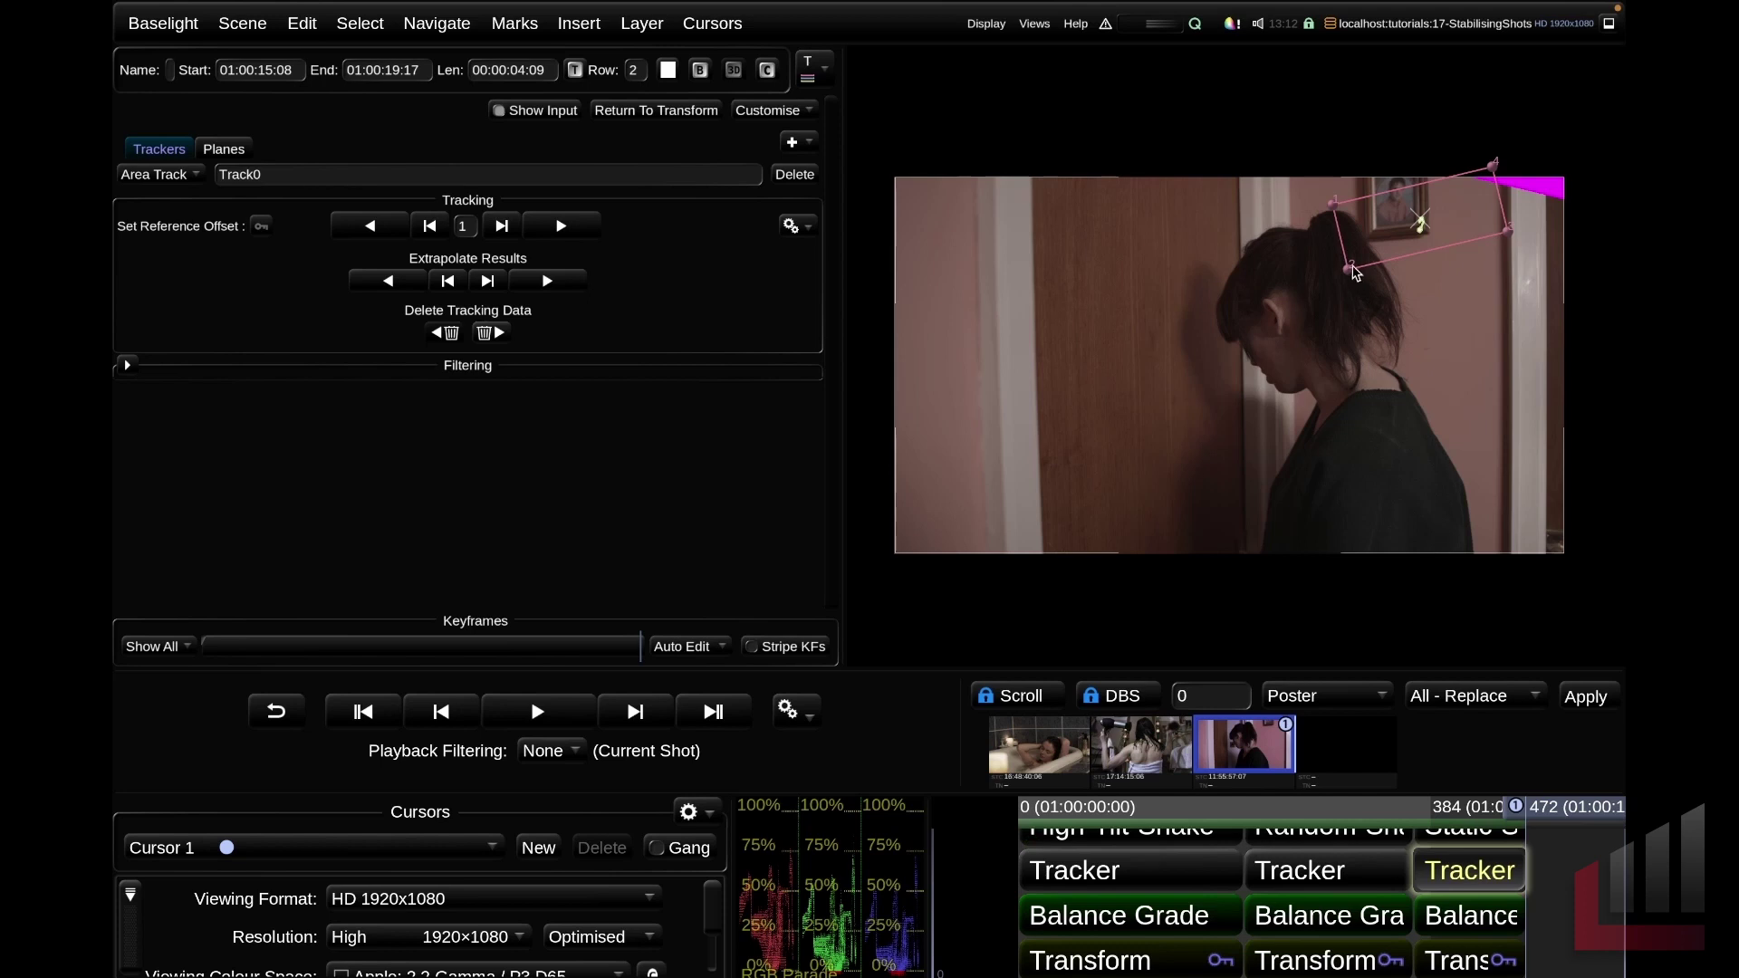
Tighten the tracking box around the picture frame, re-track forwards, and review the result
{"action": "mouse_move", "coordinate": [1530, 818]}
{"action": "left_mouse_down"}
{"action": "mouse_move", "coordinate": [1472, 810]}
{"action": "mouse_move", "coordinate": [1507, 808]}
{"action": "left_mouse_up"}
{"action": "key", "text": "space"}
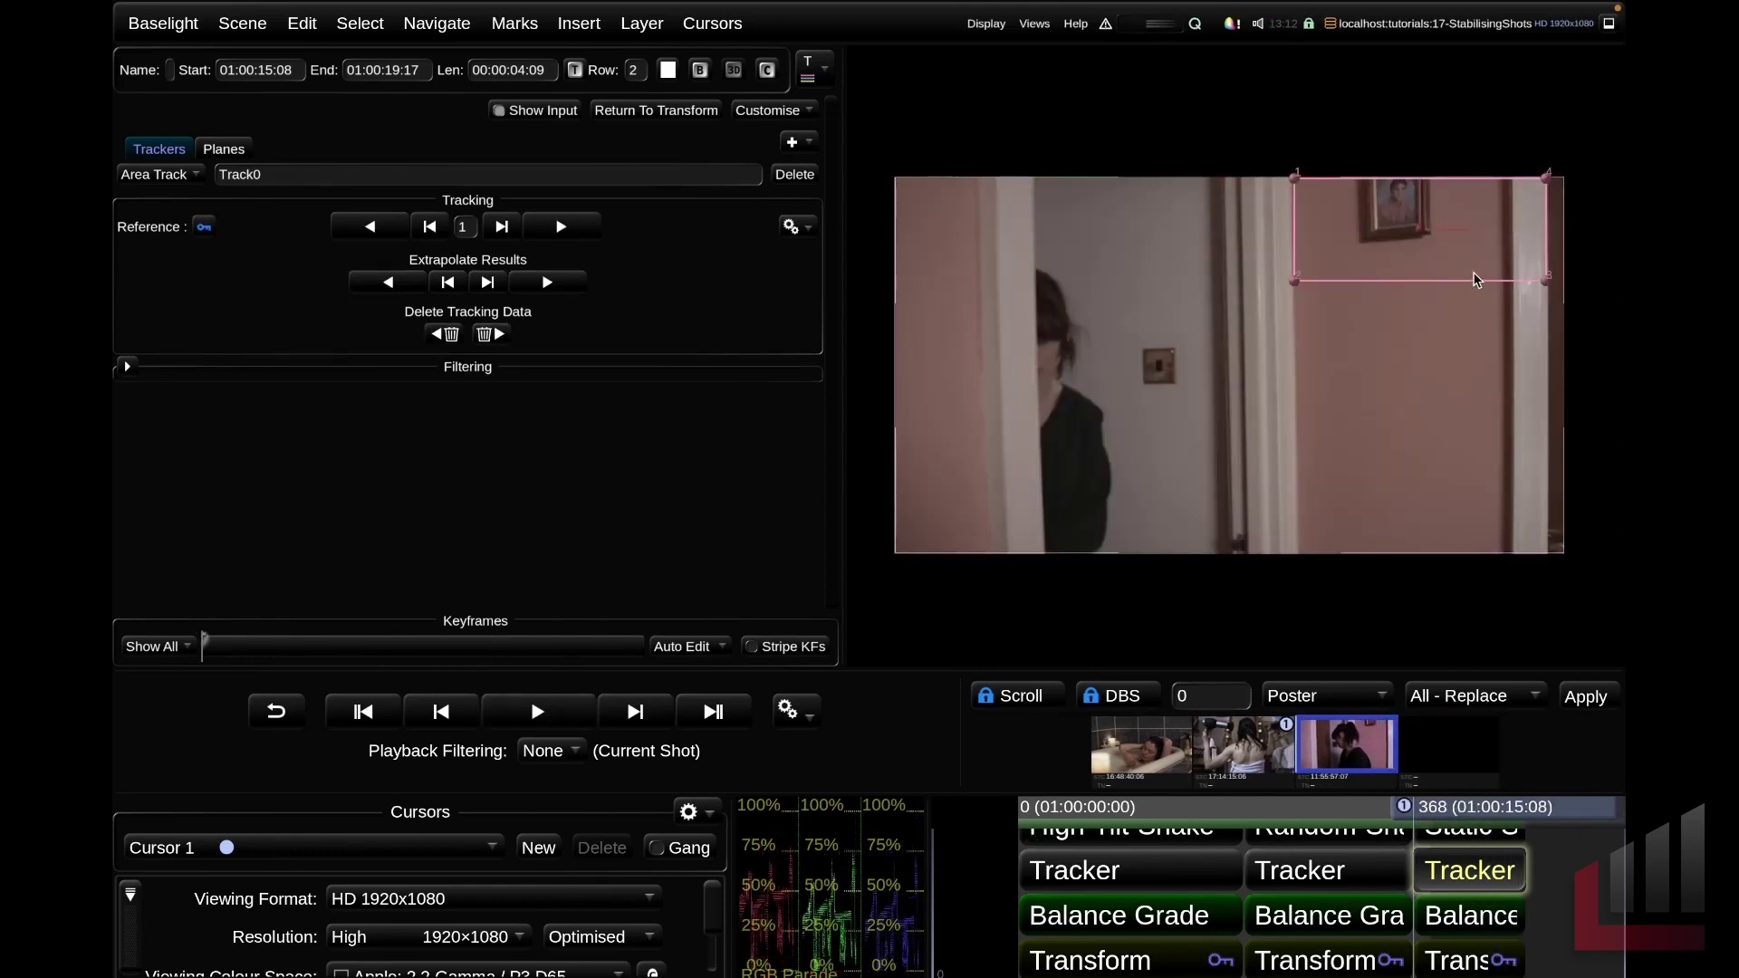
{"action": "mouse_move", "coordinate": [1490, 280]}
{"action": "left_mouse_down"}
{"action": "mouse_move", "coordinate": [1508, 279]}
{"action": "mouse_move", "coordinate": [1465, 269]}
{"action": "left_mouse_up"}
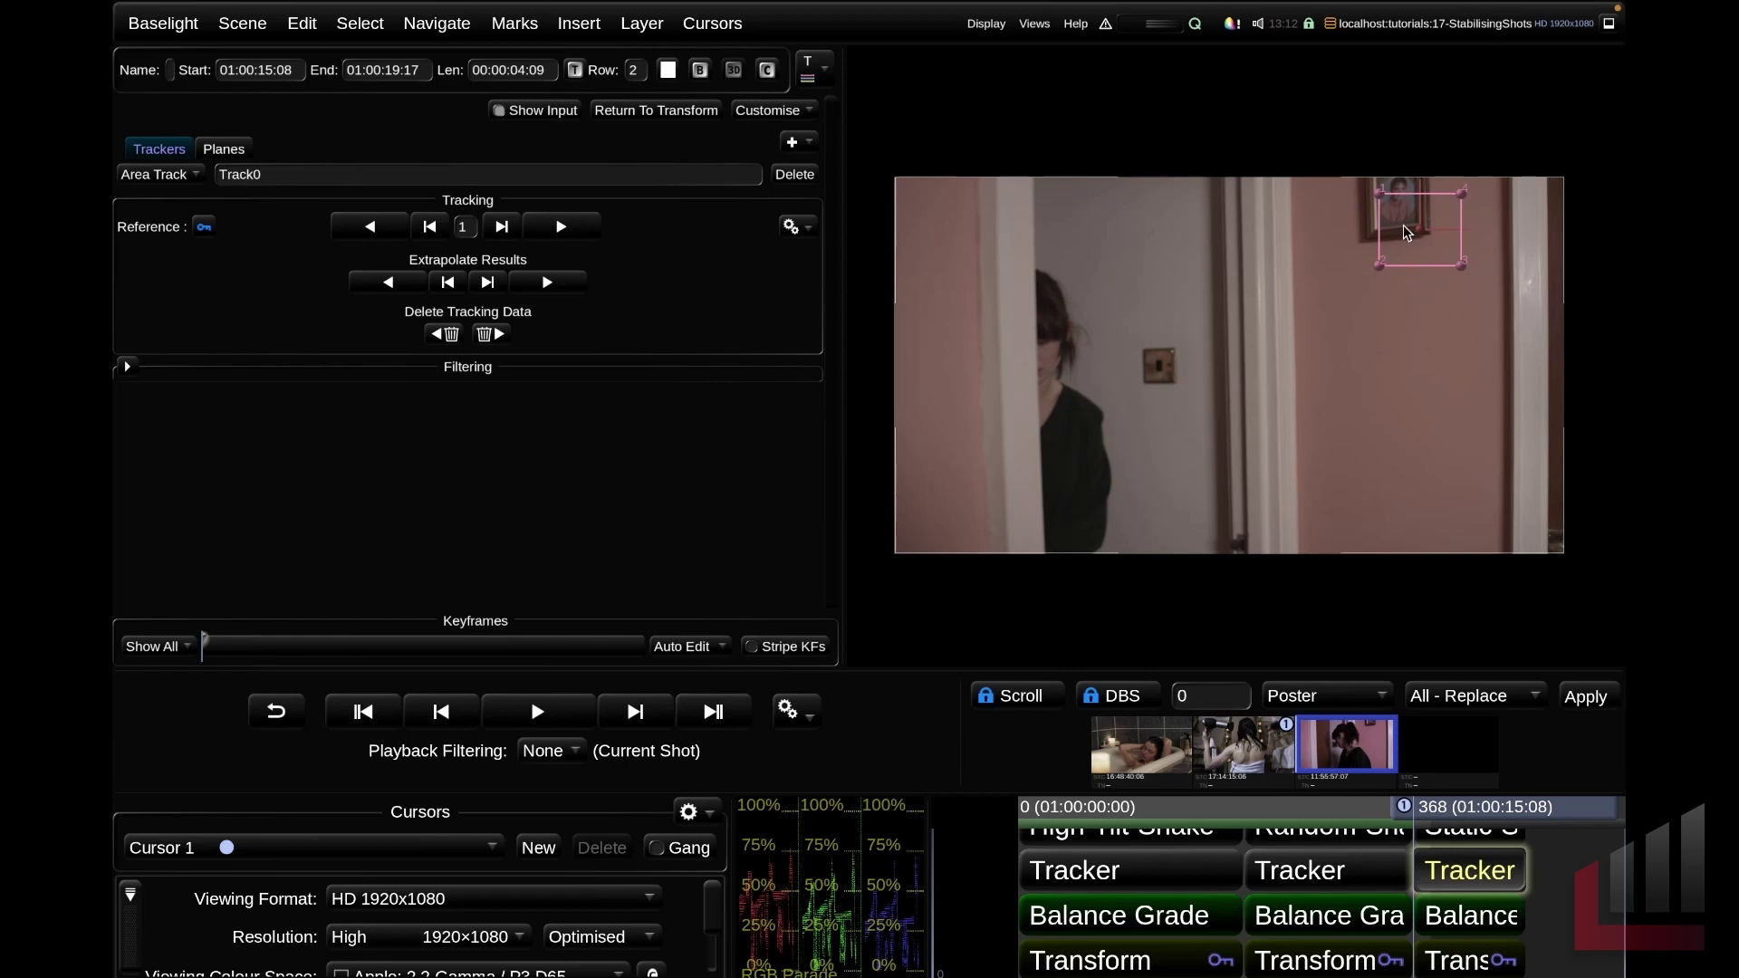
{"action": "left_click", "coordinate": [561, 226]}
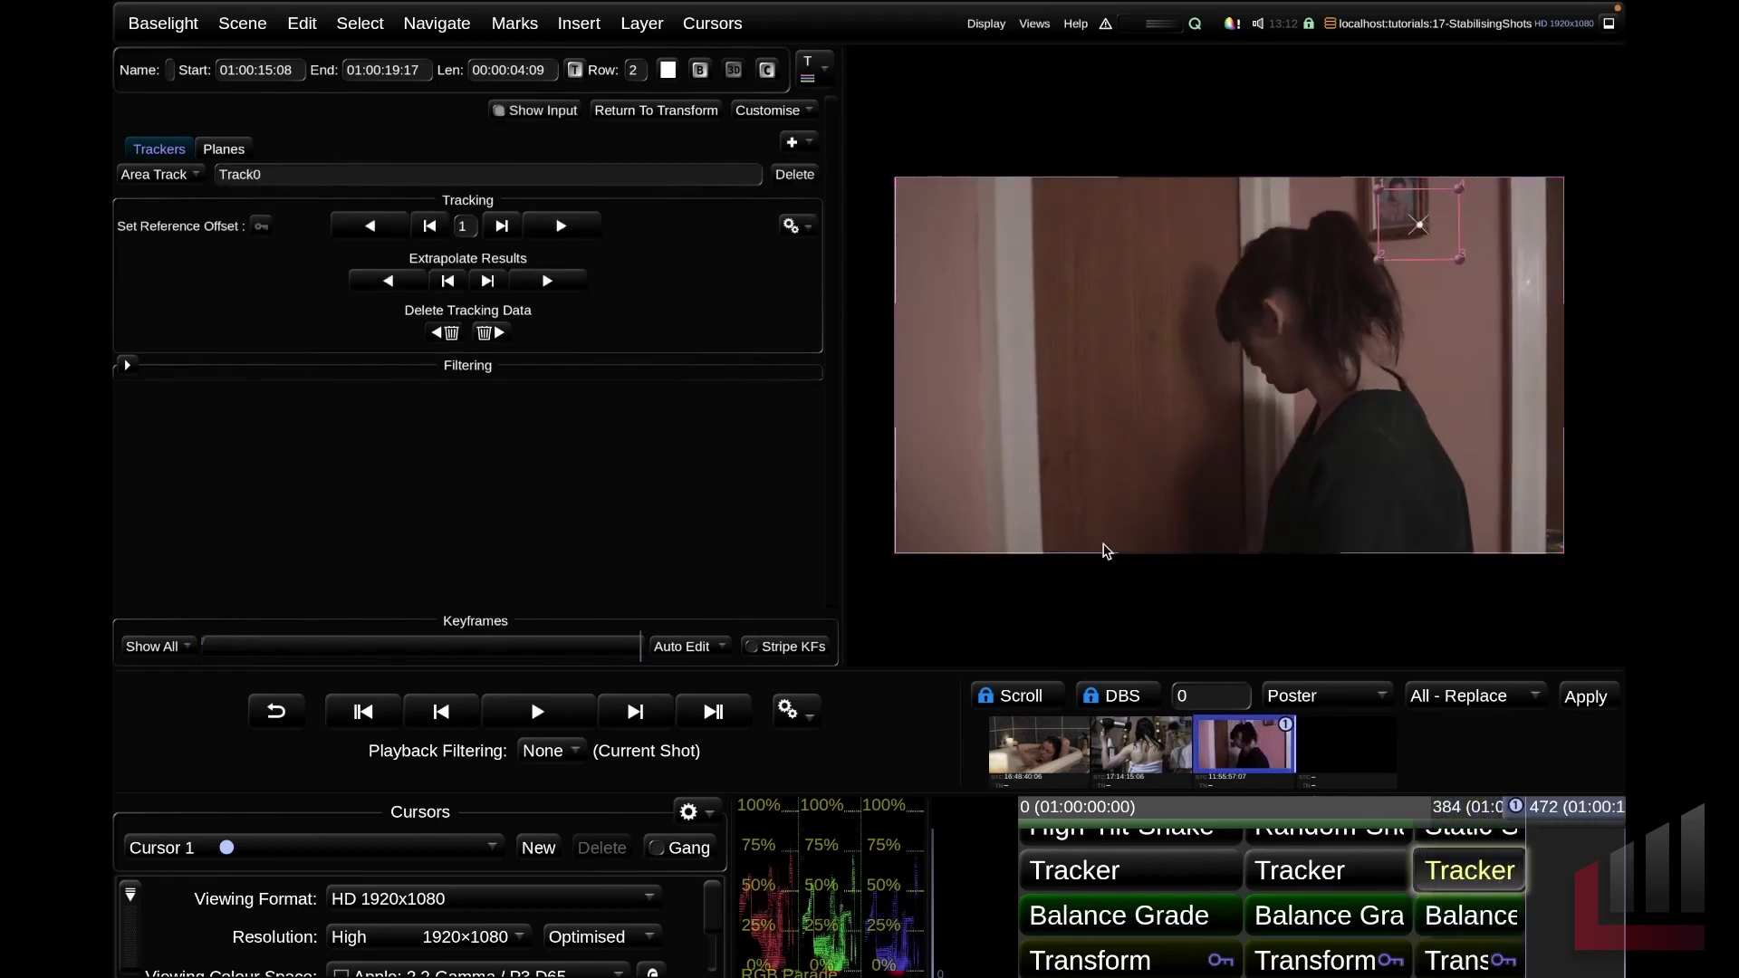
{"action": "left_click", "coordinate": [1462, 844]}
{"action": "key", "text": "space"}
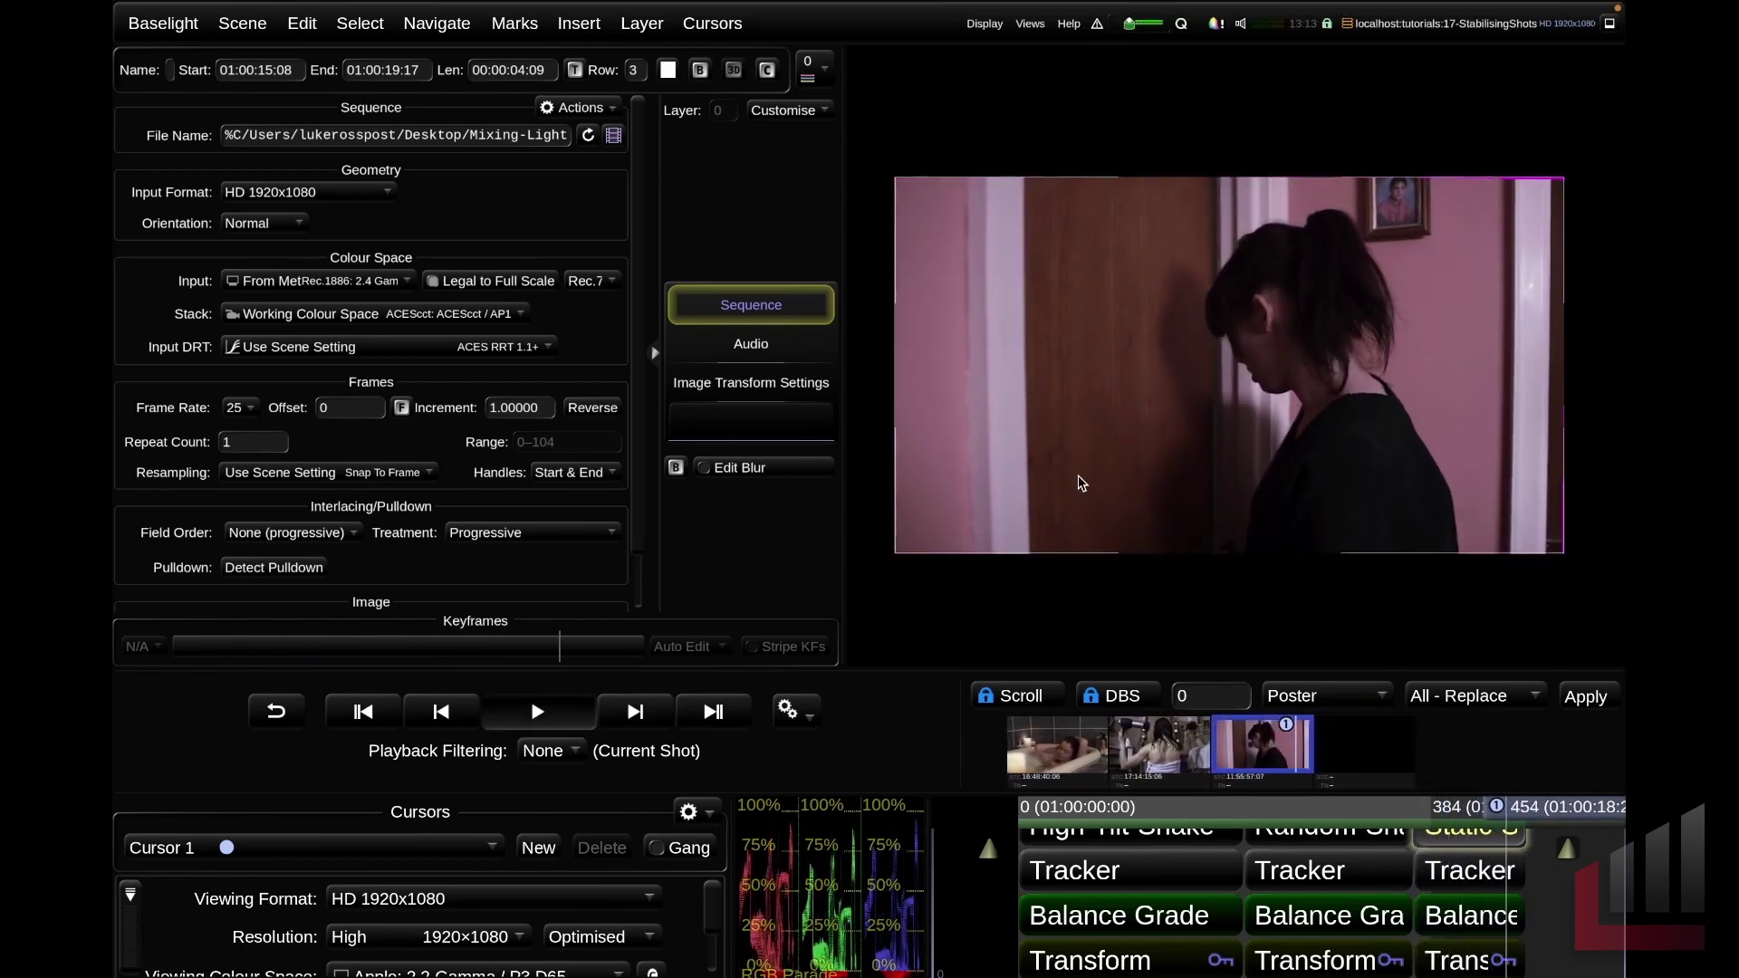
Replace the area tracker with a two-point tracker on the picture frame and door edge
{"action": "left_click", "coordinate": [1491, 881]}
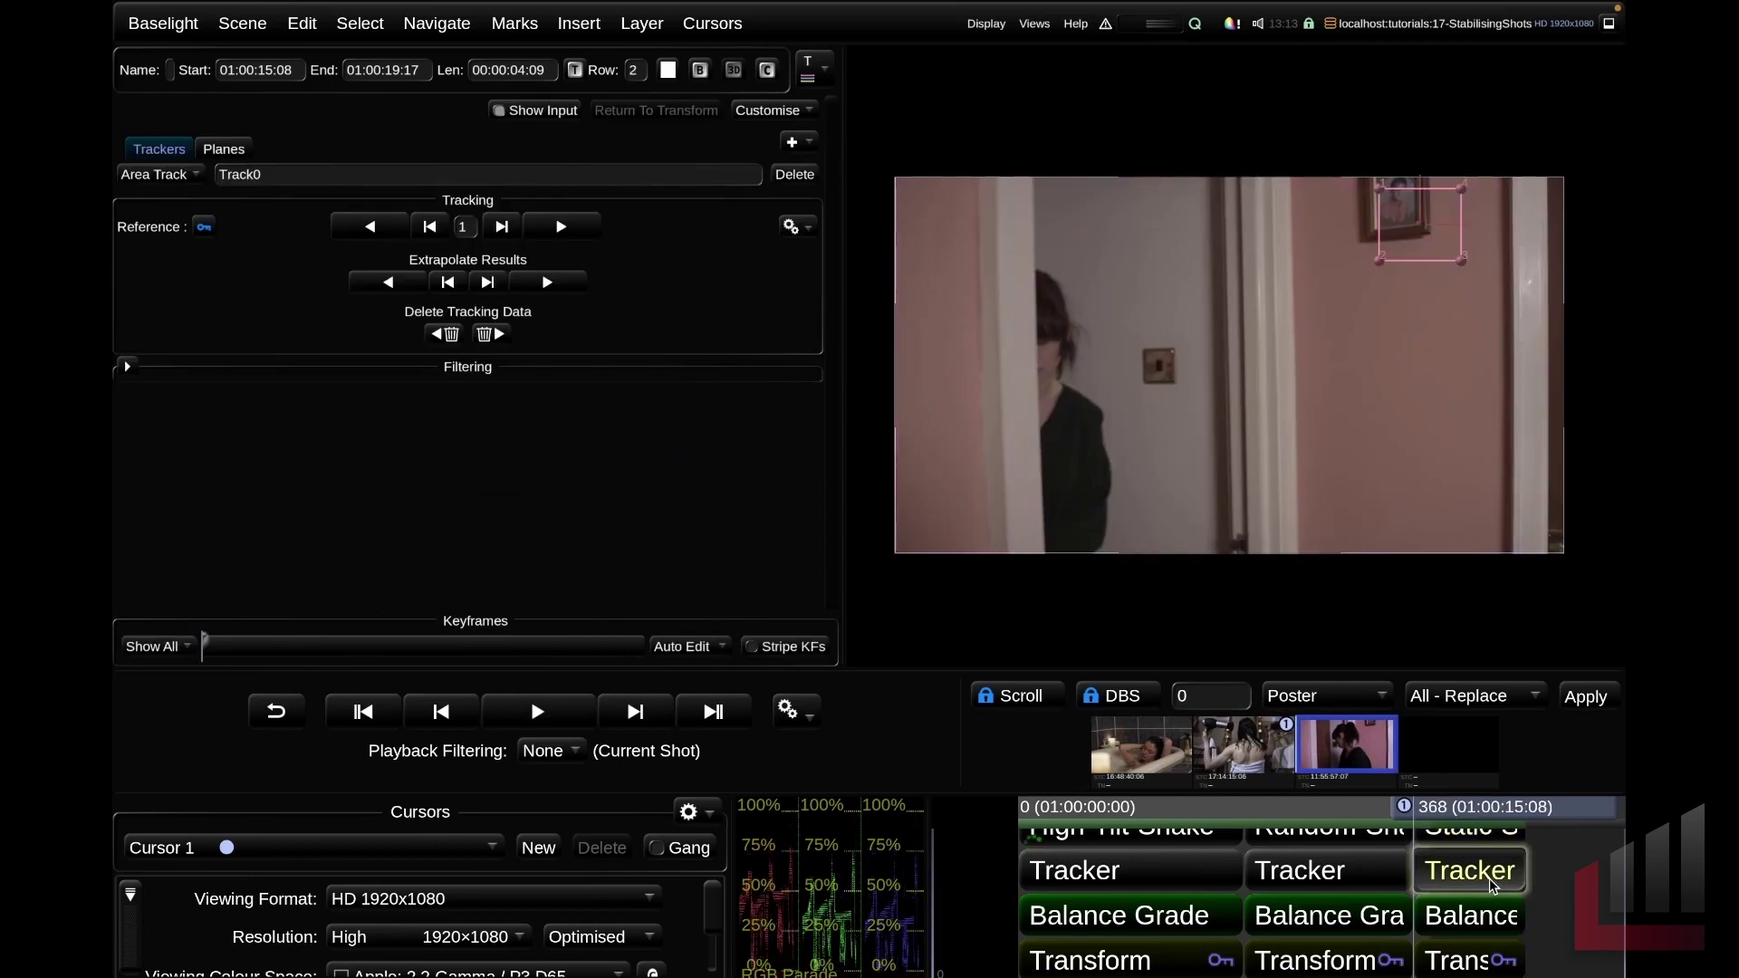
{"action": "key", "text": "ctrl+z"}
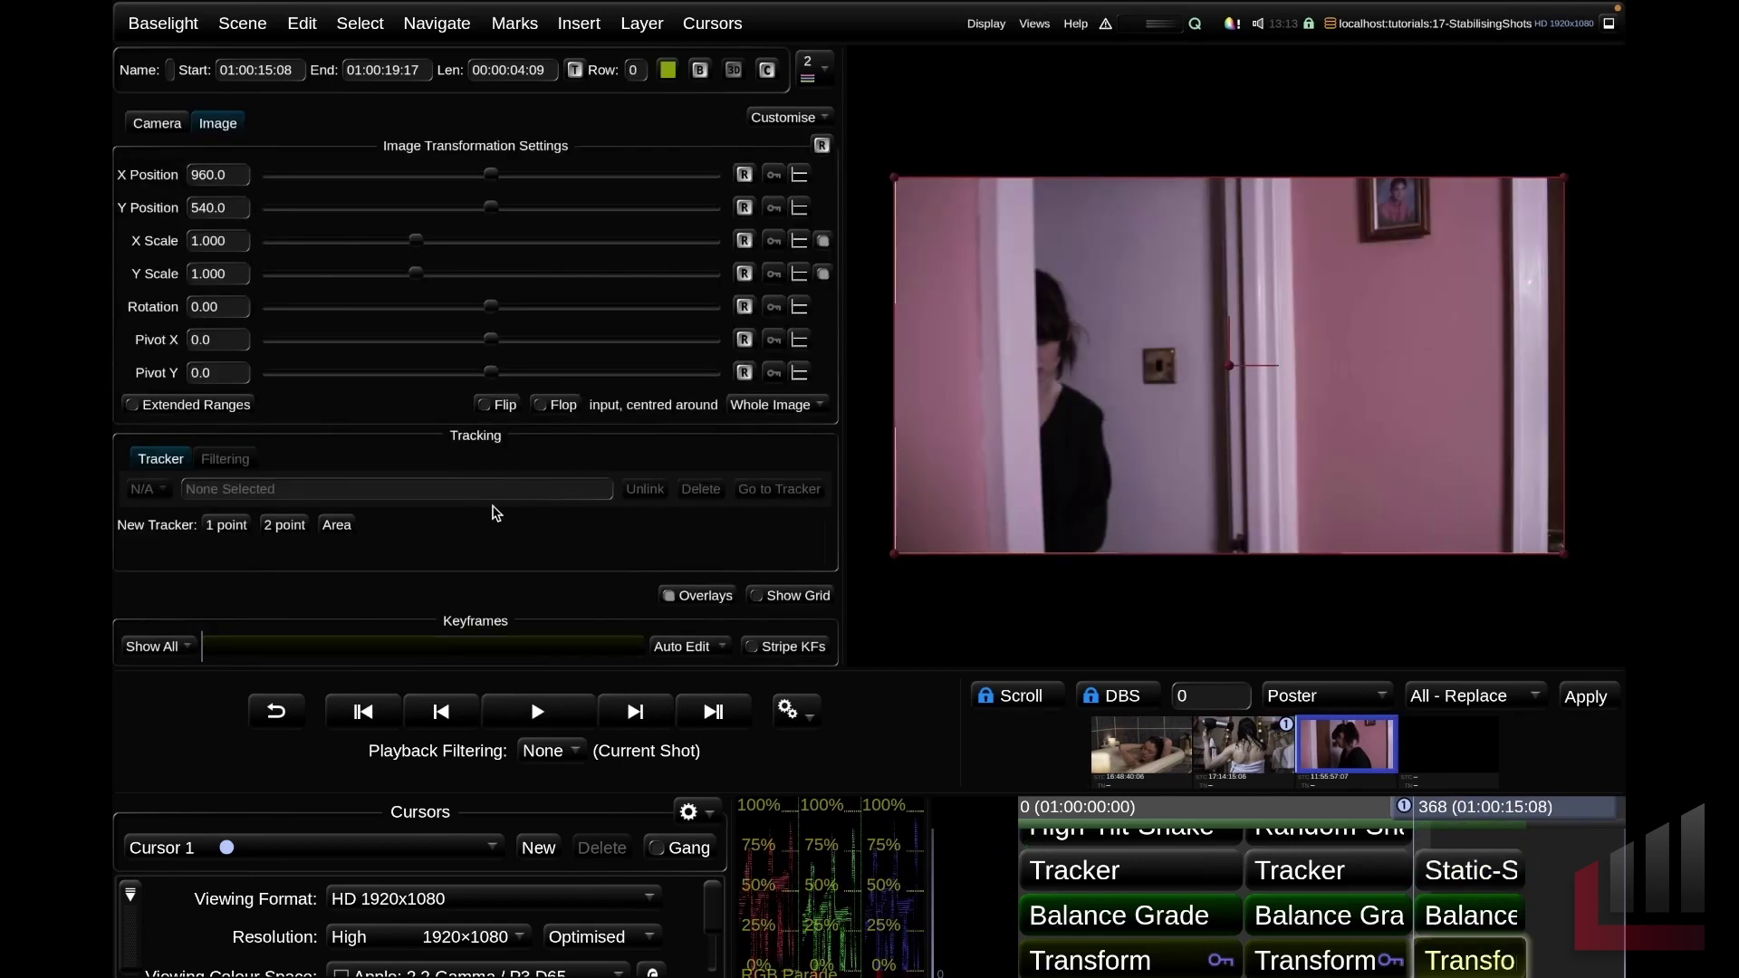
{"action": "left_click", "coordinate": [285, 527]}
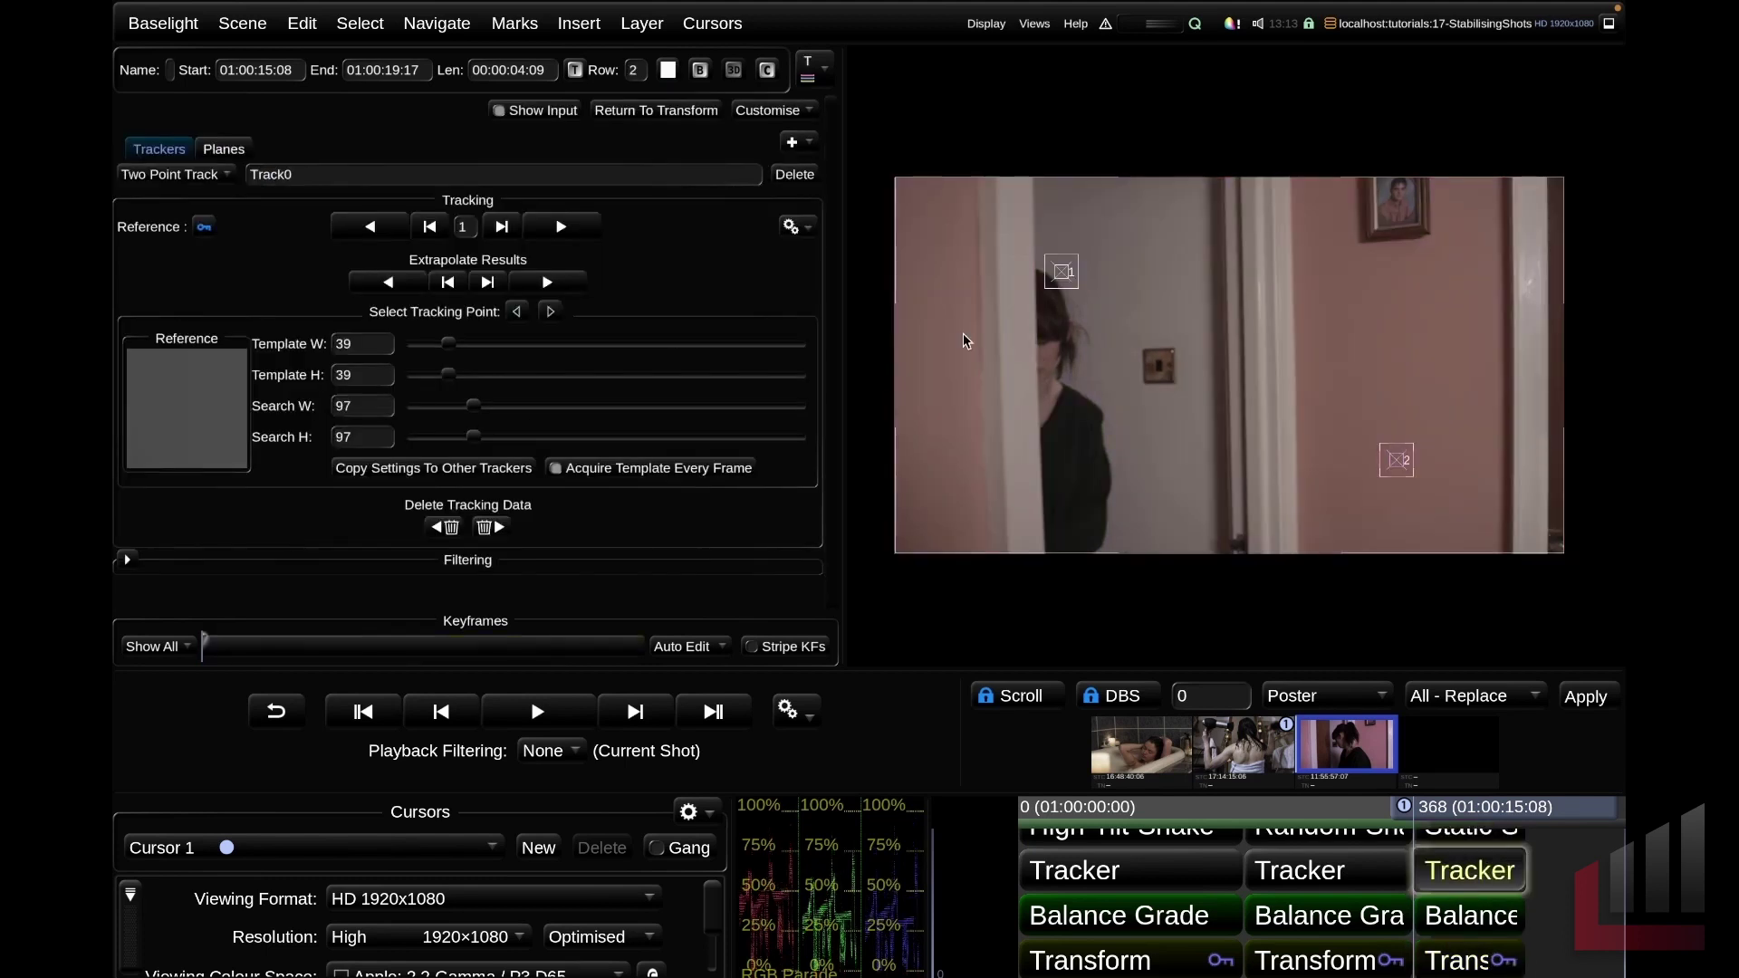
{"action": "left_click_drag", "start_coordinate": [1399, 469], "coordinate": [1424, 224]}
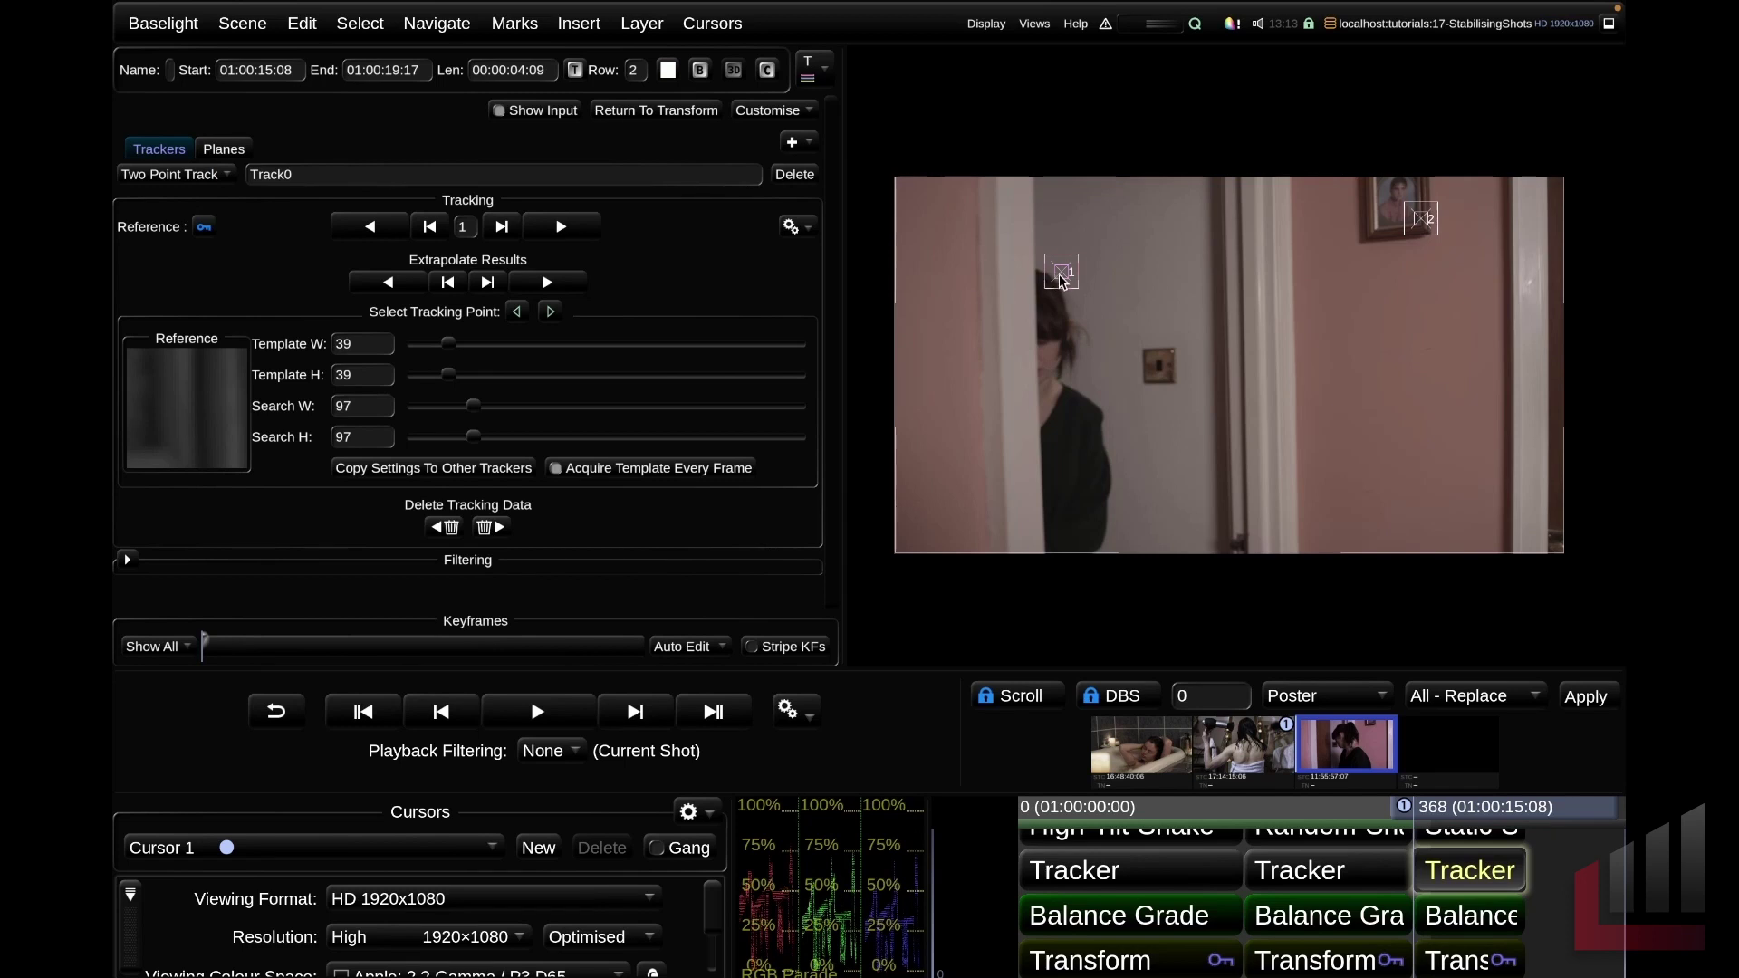
{"action": "left_click_drag", "start_coordinate": [1064, 282], "coordinate": [1000, 286]}
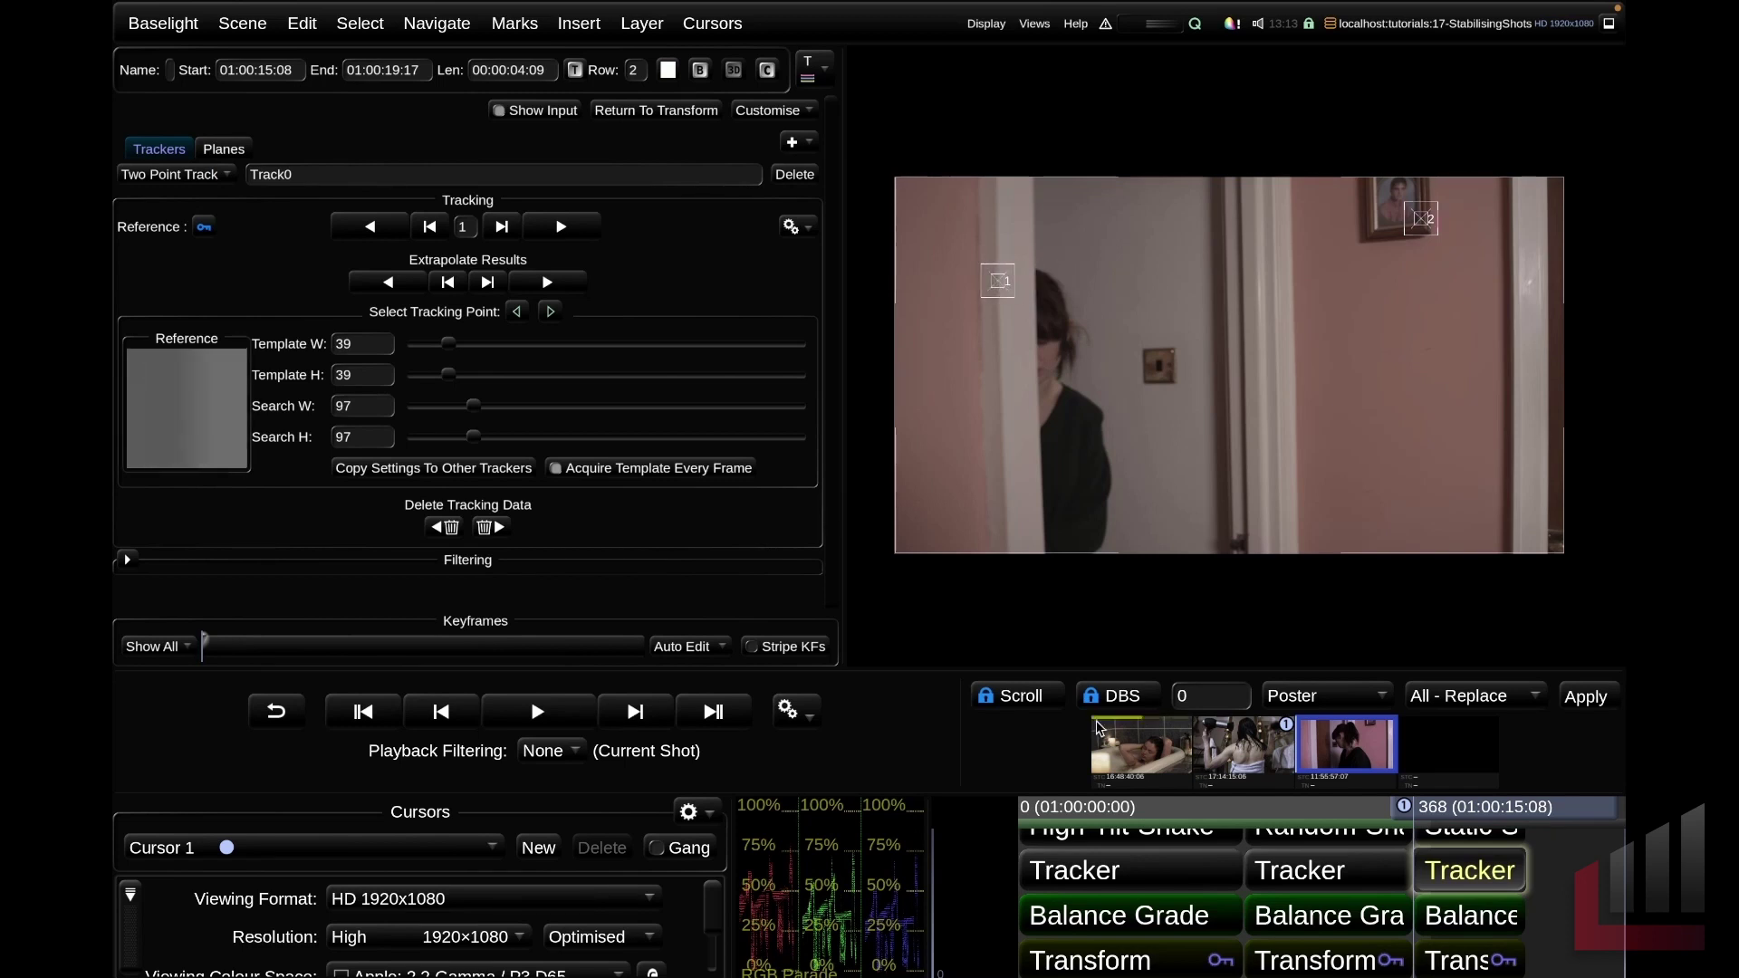
Track both points forwards through the doorway shot and play back the stabilised result
{"action": "left_click", "coordinate": [584, 234]}
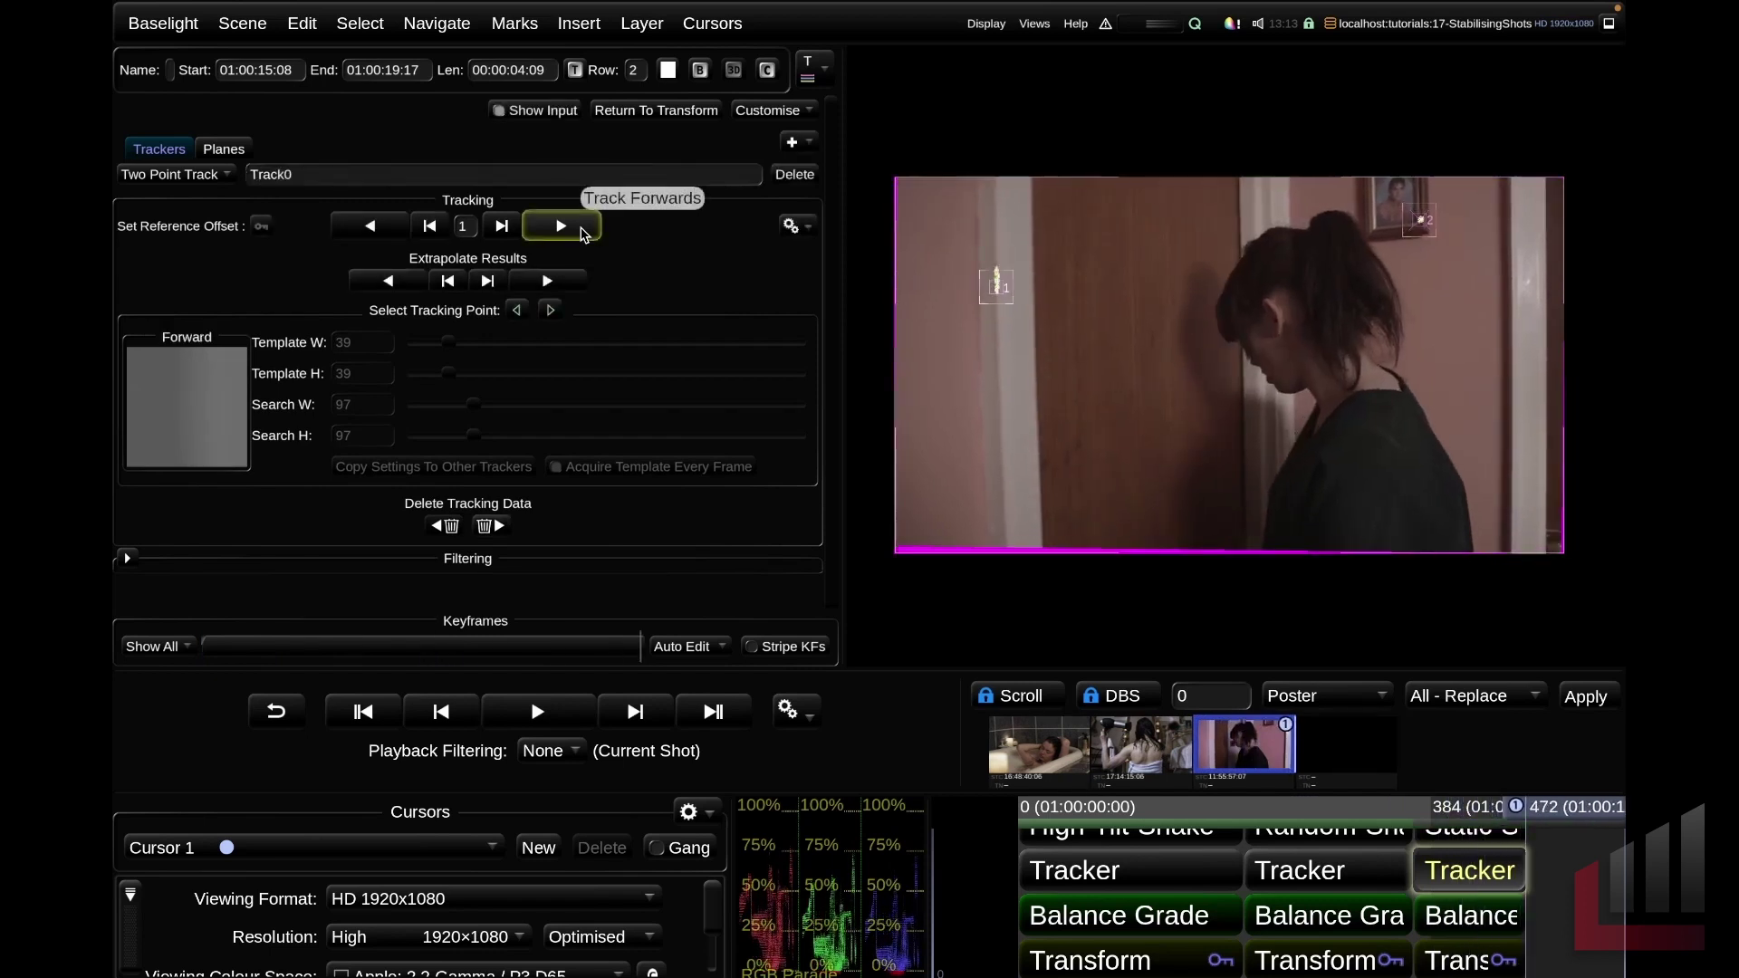
{"action": "left_click", "coordinate": [1301, 777]}
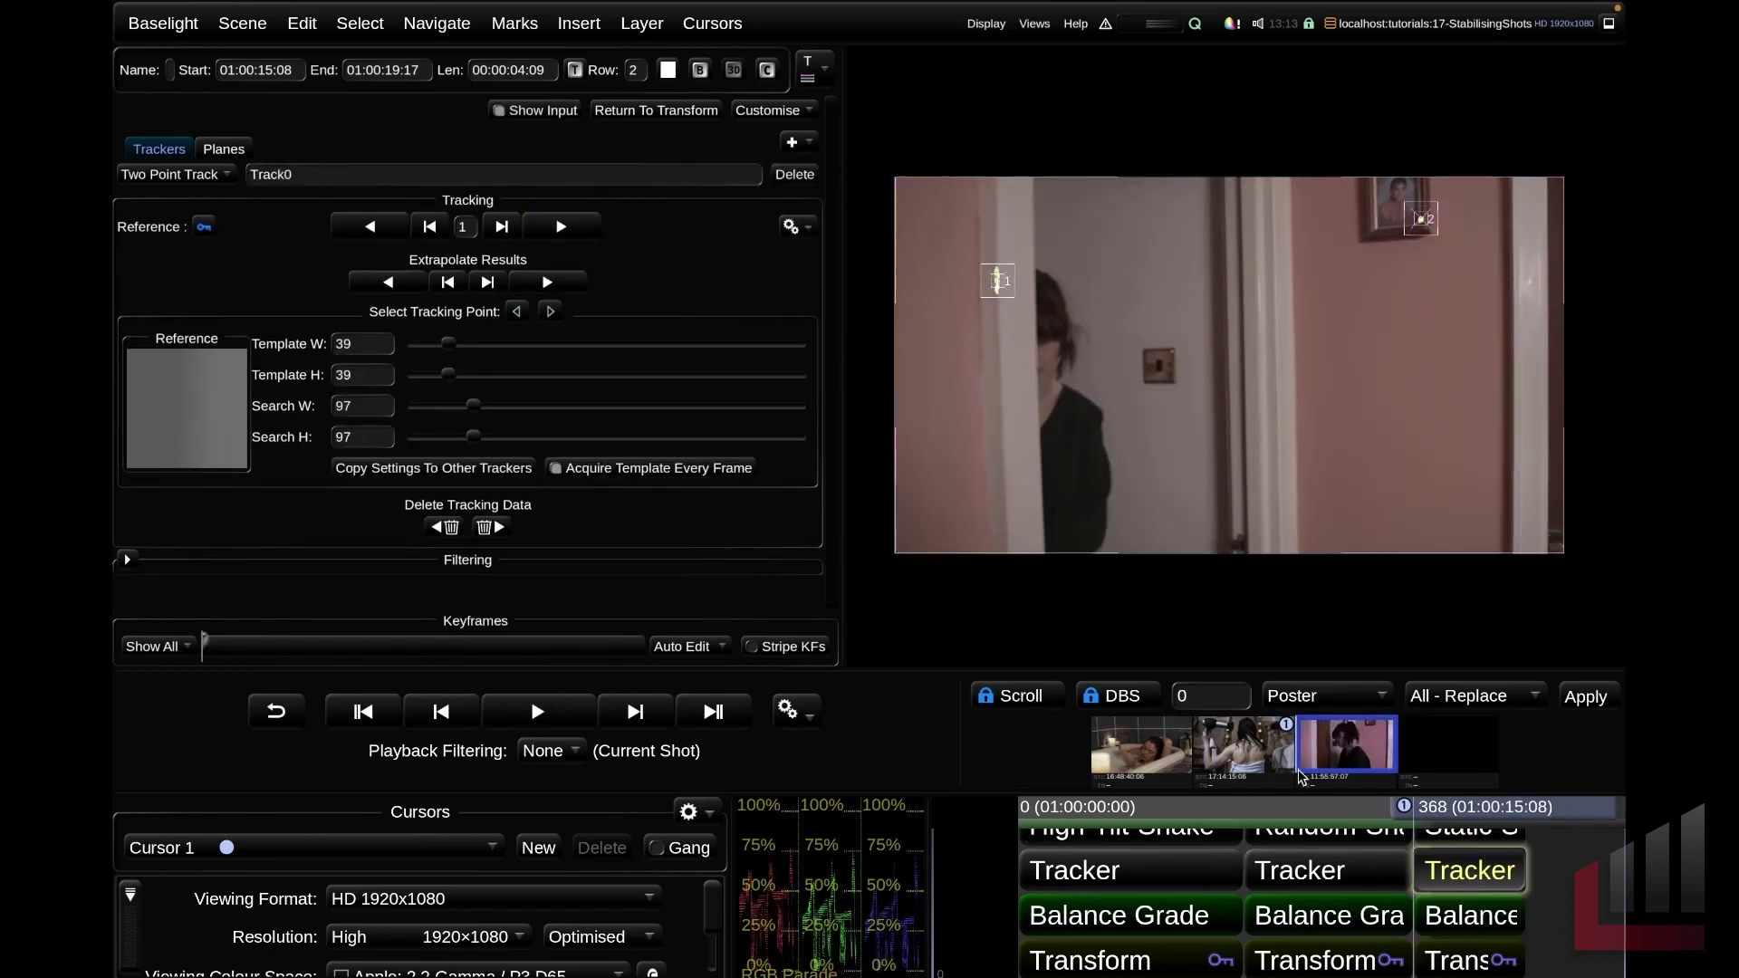
{"action": "left_click", "coordinate": [1444, 835]}
{"action": "key", "text": "space"}
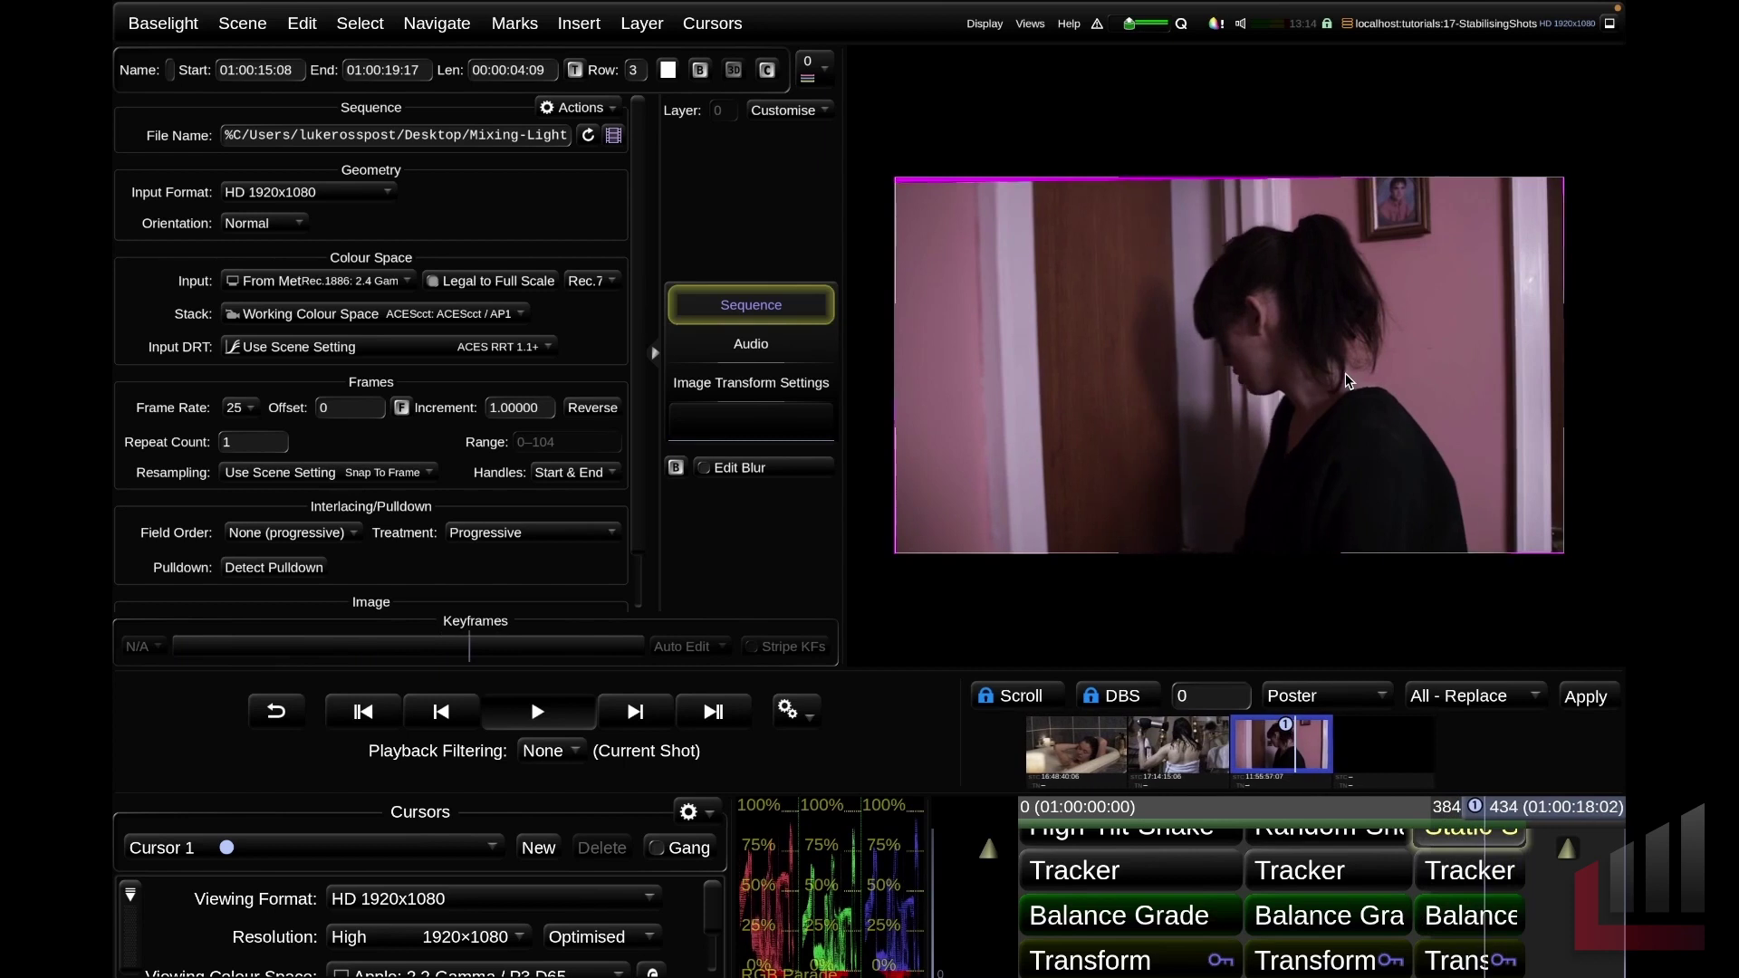
{"action": "left_click", "coordinate": [750, 383]}
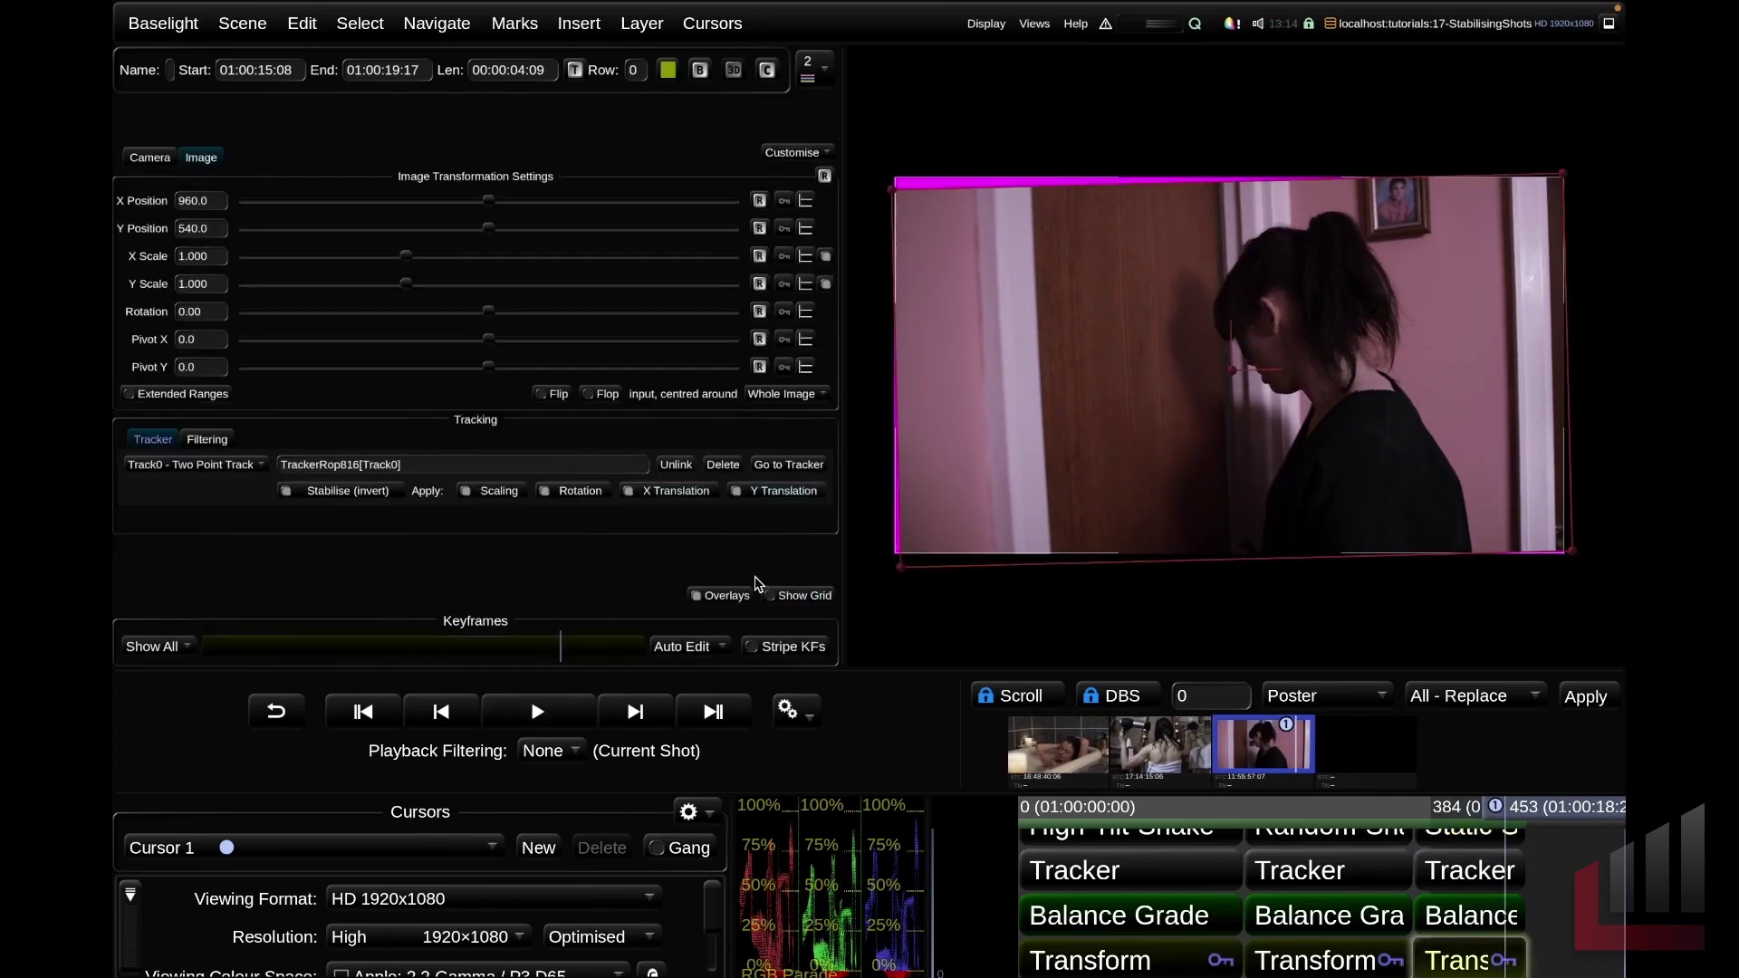
Untick Scaling and Rotation under Apply, then replay the doorway shot from the start
{"action": "left_click", "coordinate": [507, 493]}
{"action": "left_click", "coordinate": [570, 492]}
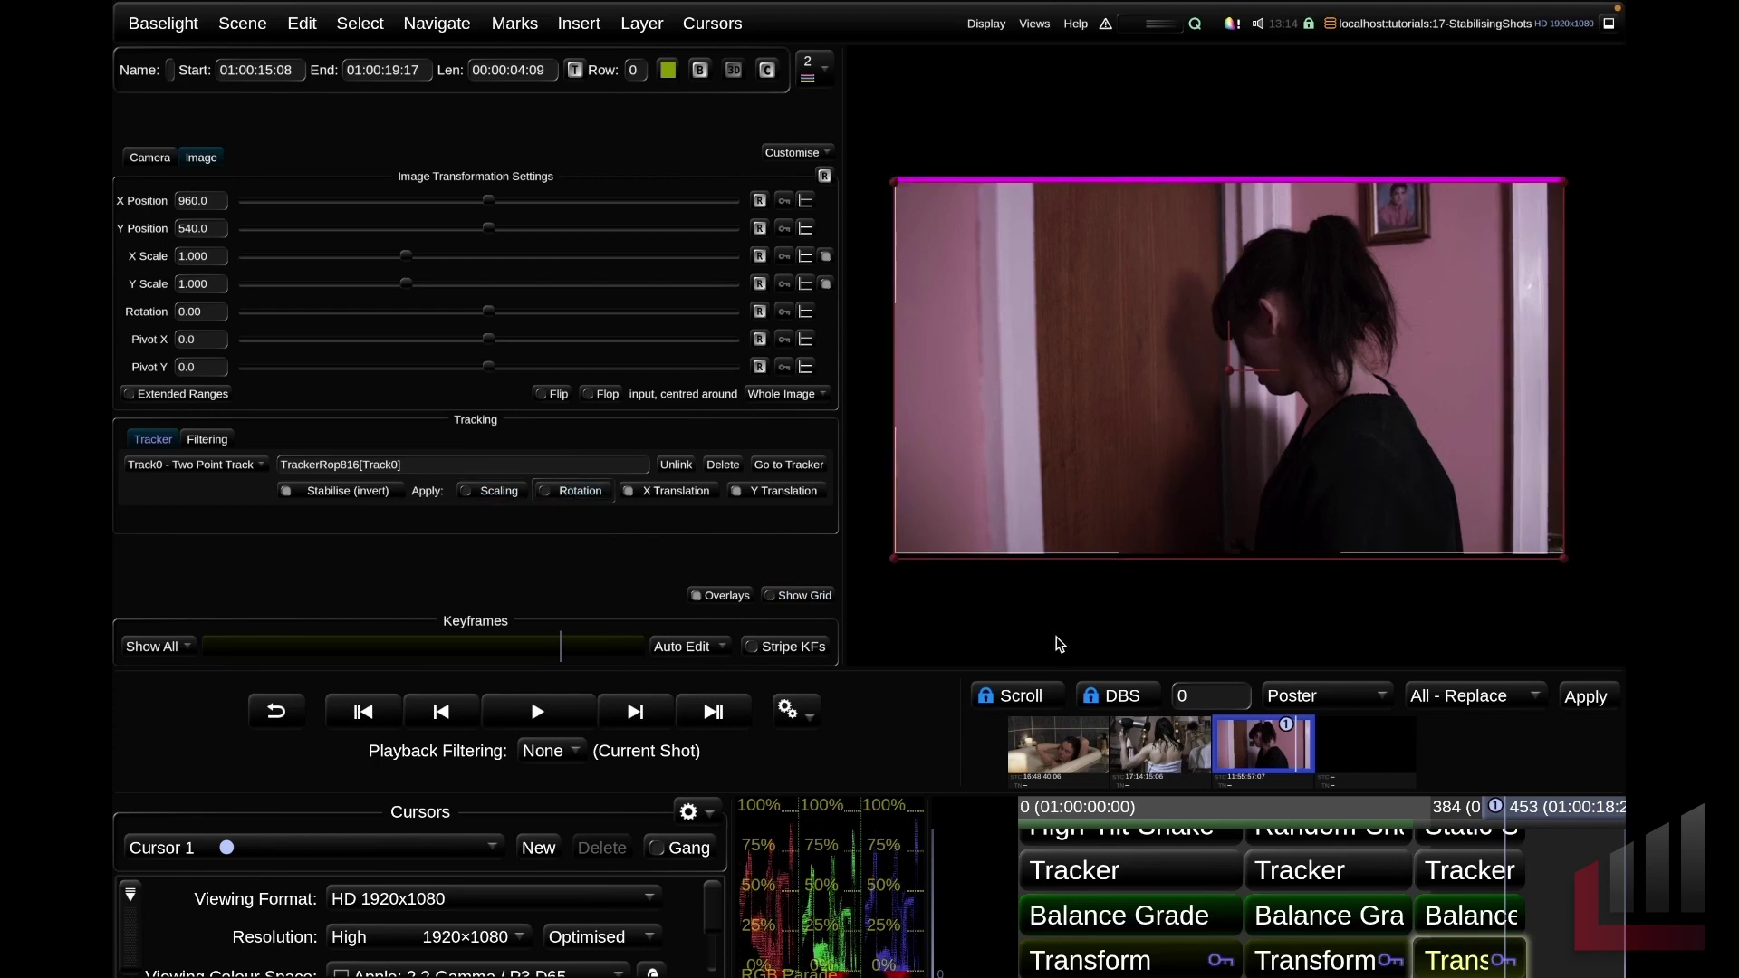
{"action": "key", "text": "Up"}
{"action": "key", "text": "space"}
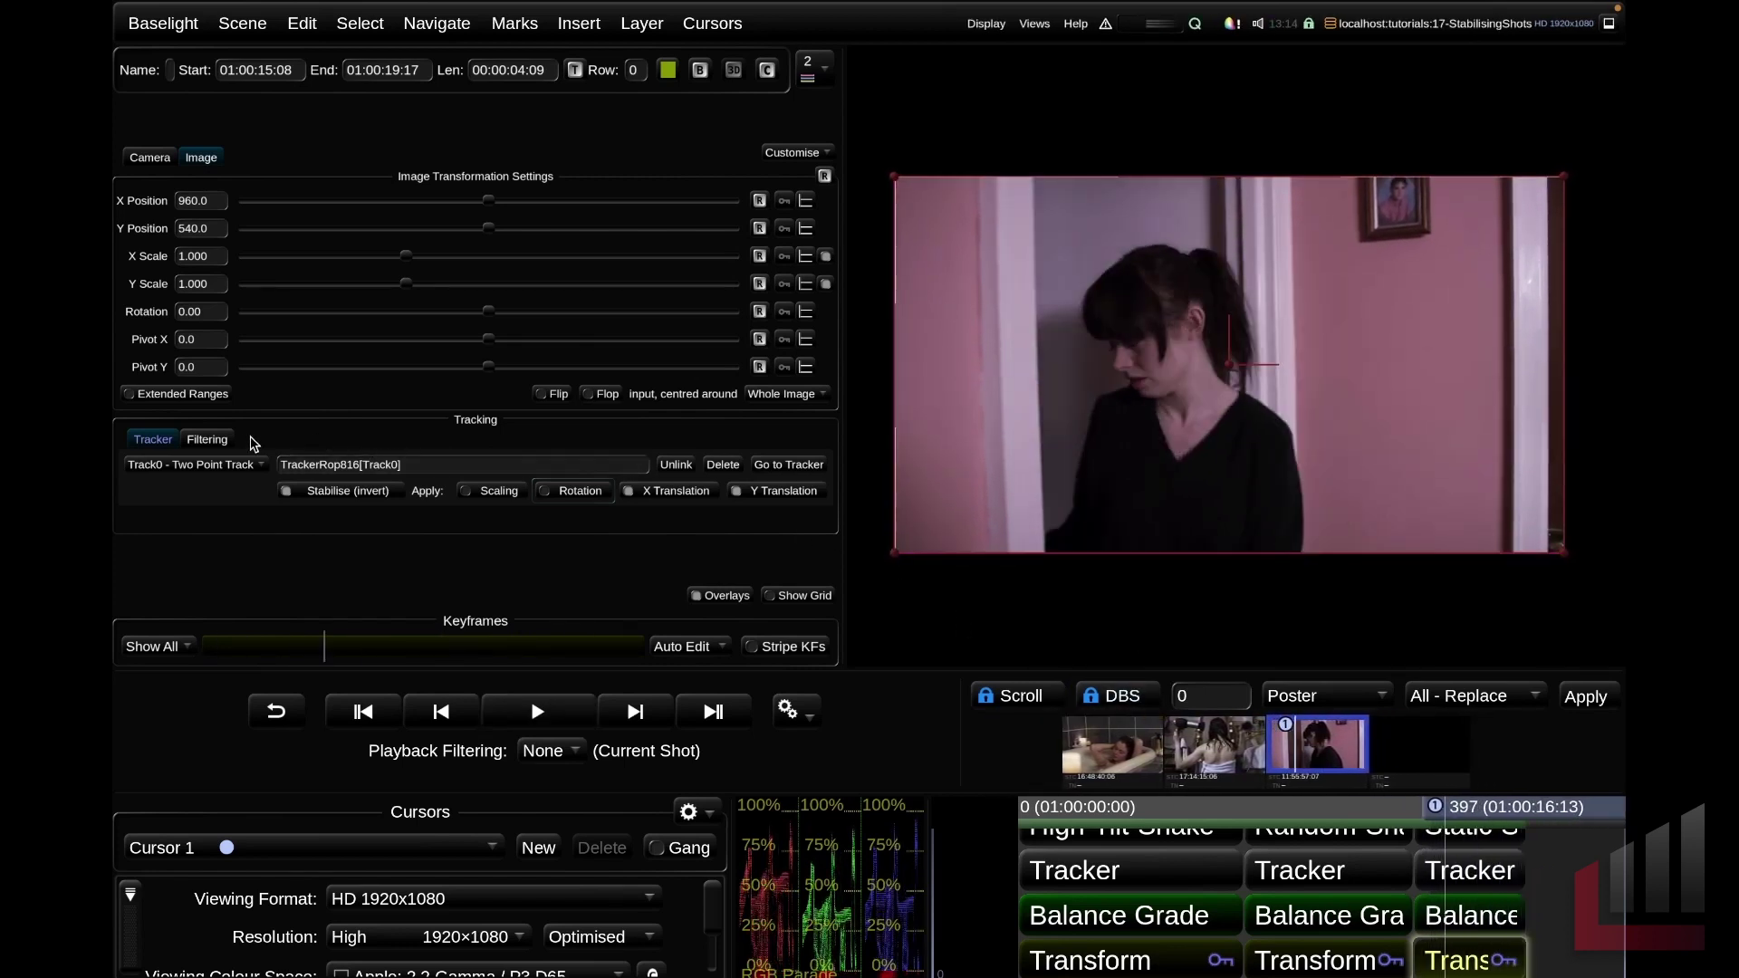
Show the tracker's Filtering controls: Shake/Noise 0.00, Motion 0.00, Threshold 0.70
{"action": "left_click", "coordinate": [207, 440]}
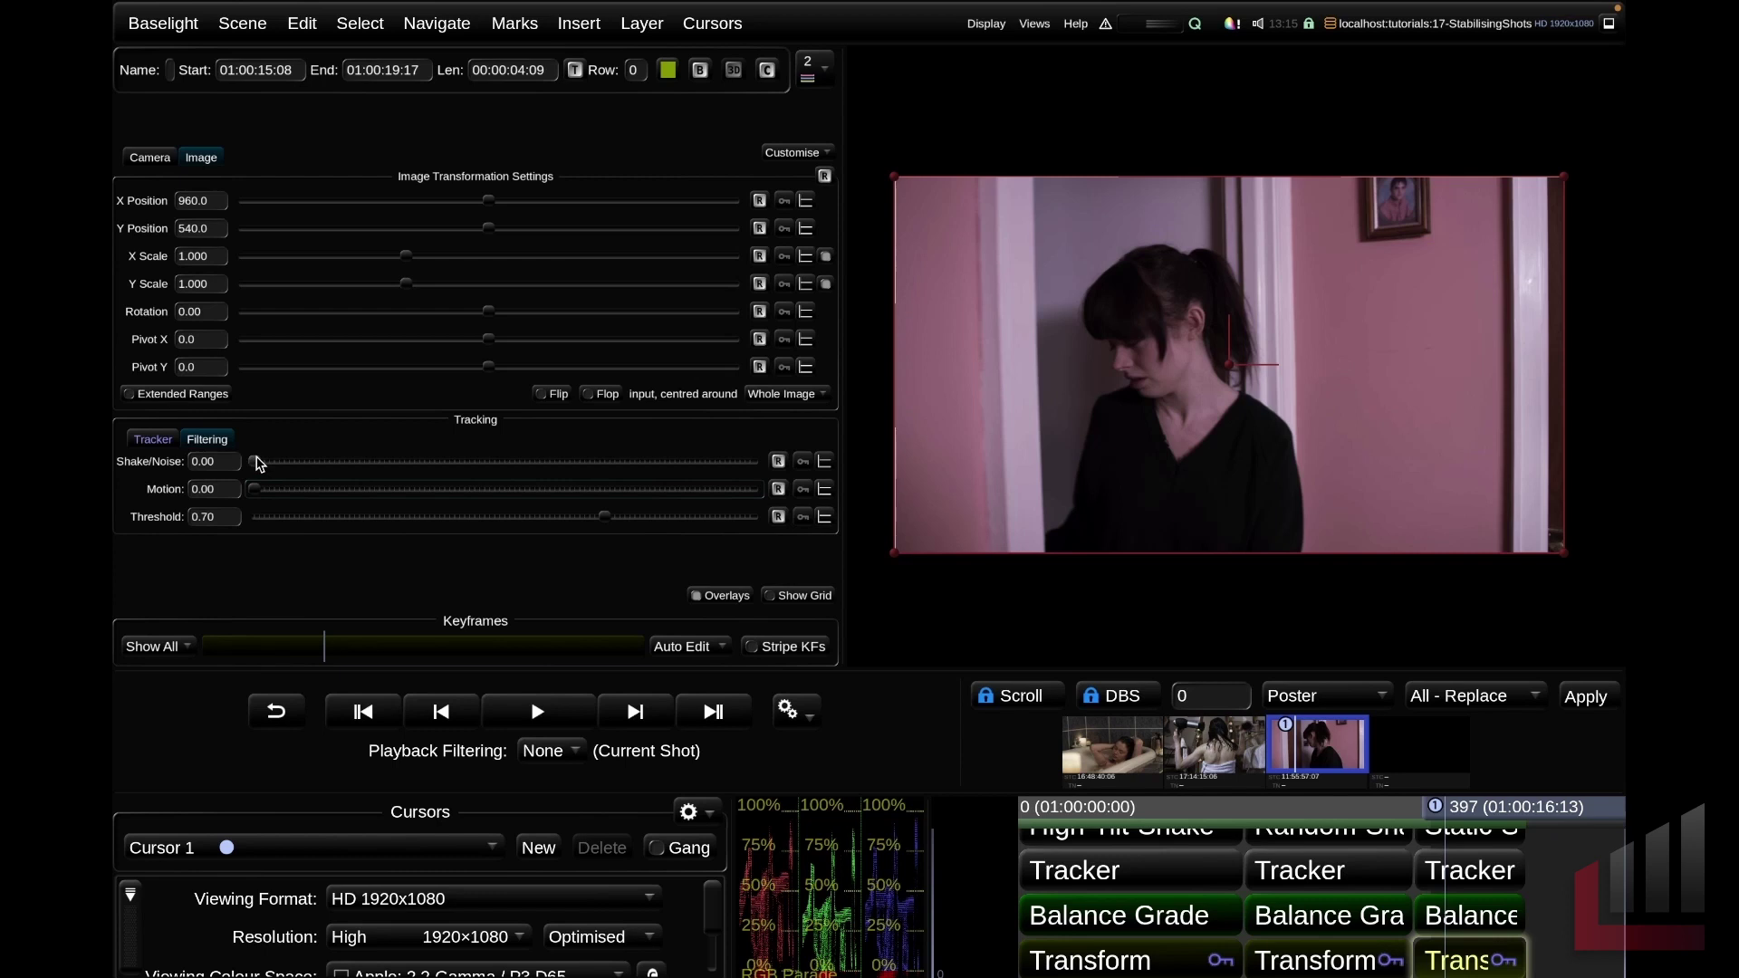
{"action": "mouse_move", "coordinate": [253, 465]}
{"action": "left_mouse_down"}
{"action": "mouse_move", "coordinate": [346, 464]}
{"action": "mouse_move", "coordinate": [255, 465]}
{"action": "left_mouse_up"}
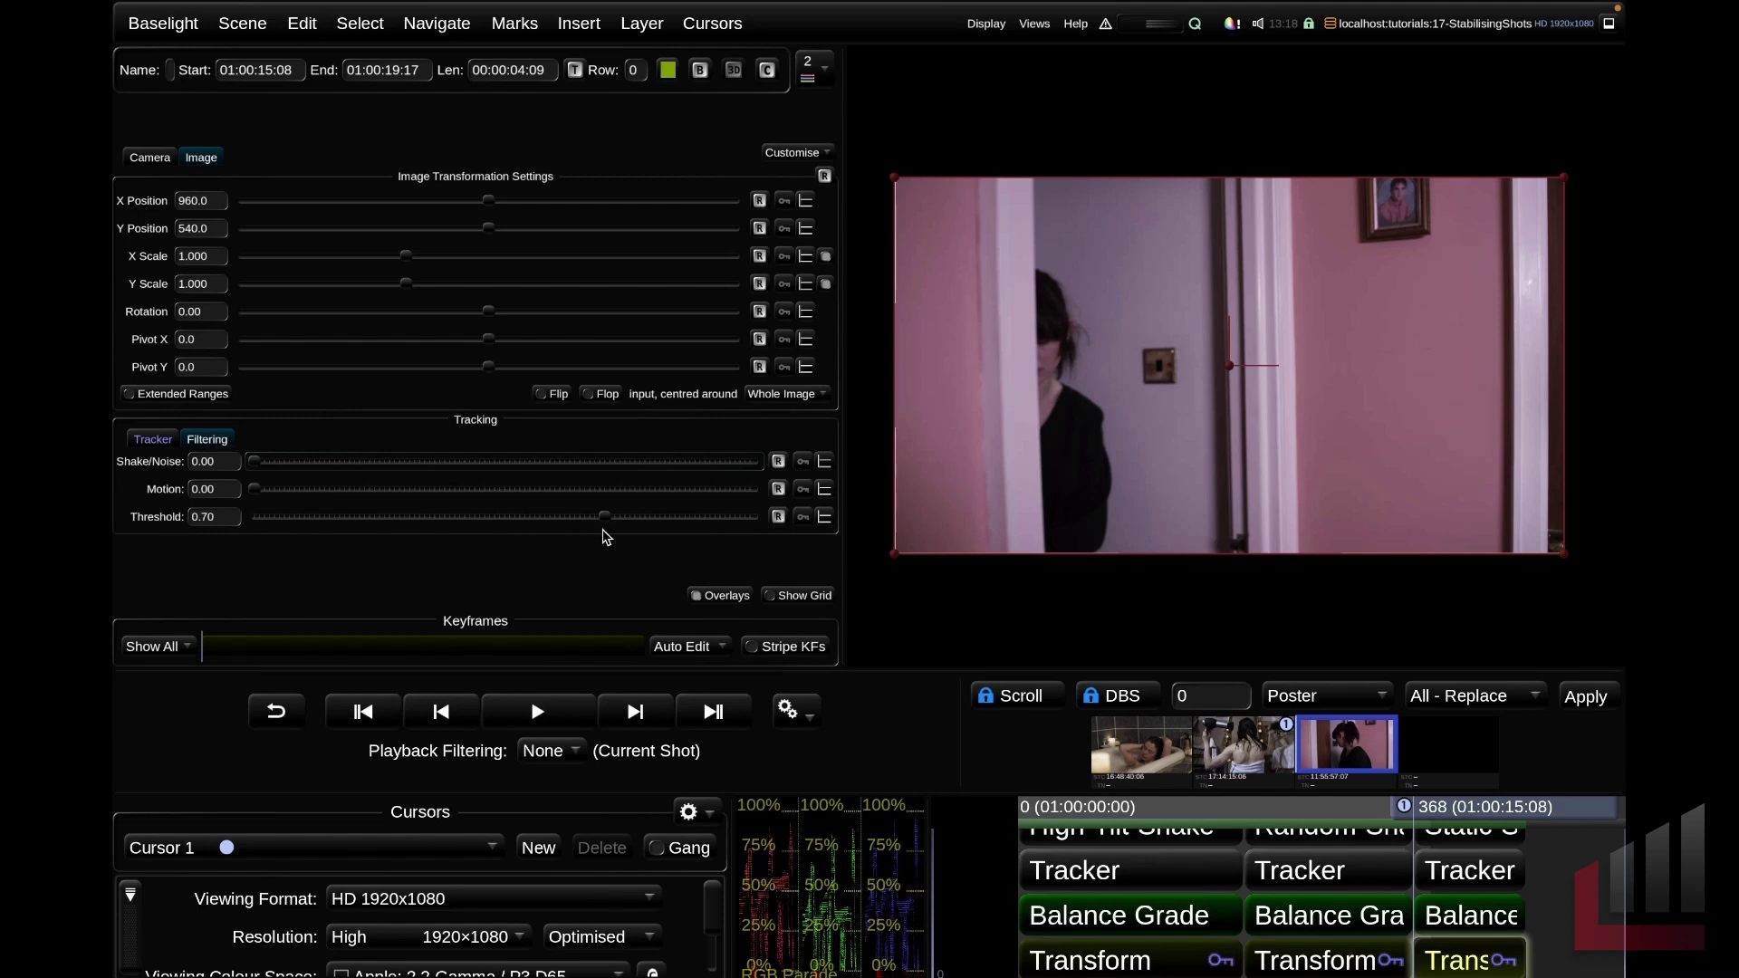
Tune filtering to Shake/Noise 0.71, Motion 0.48 and Threshold 0.34, reviewing playback between changes
{"action": "key", "text": "space"}
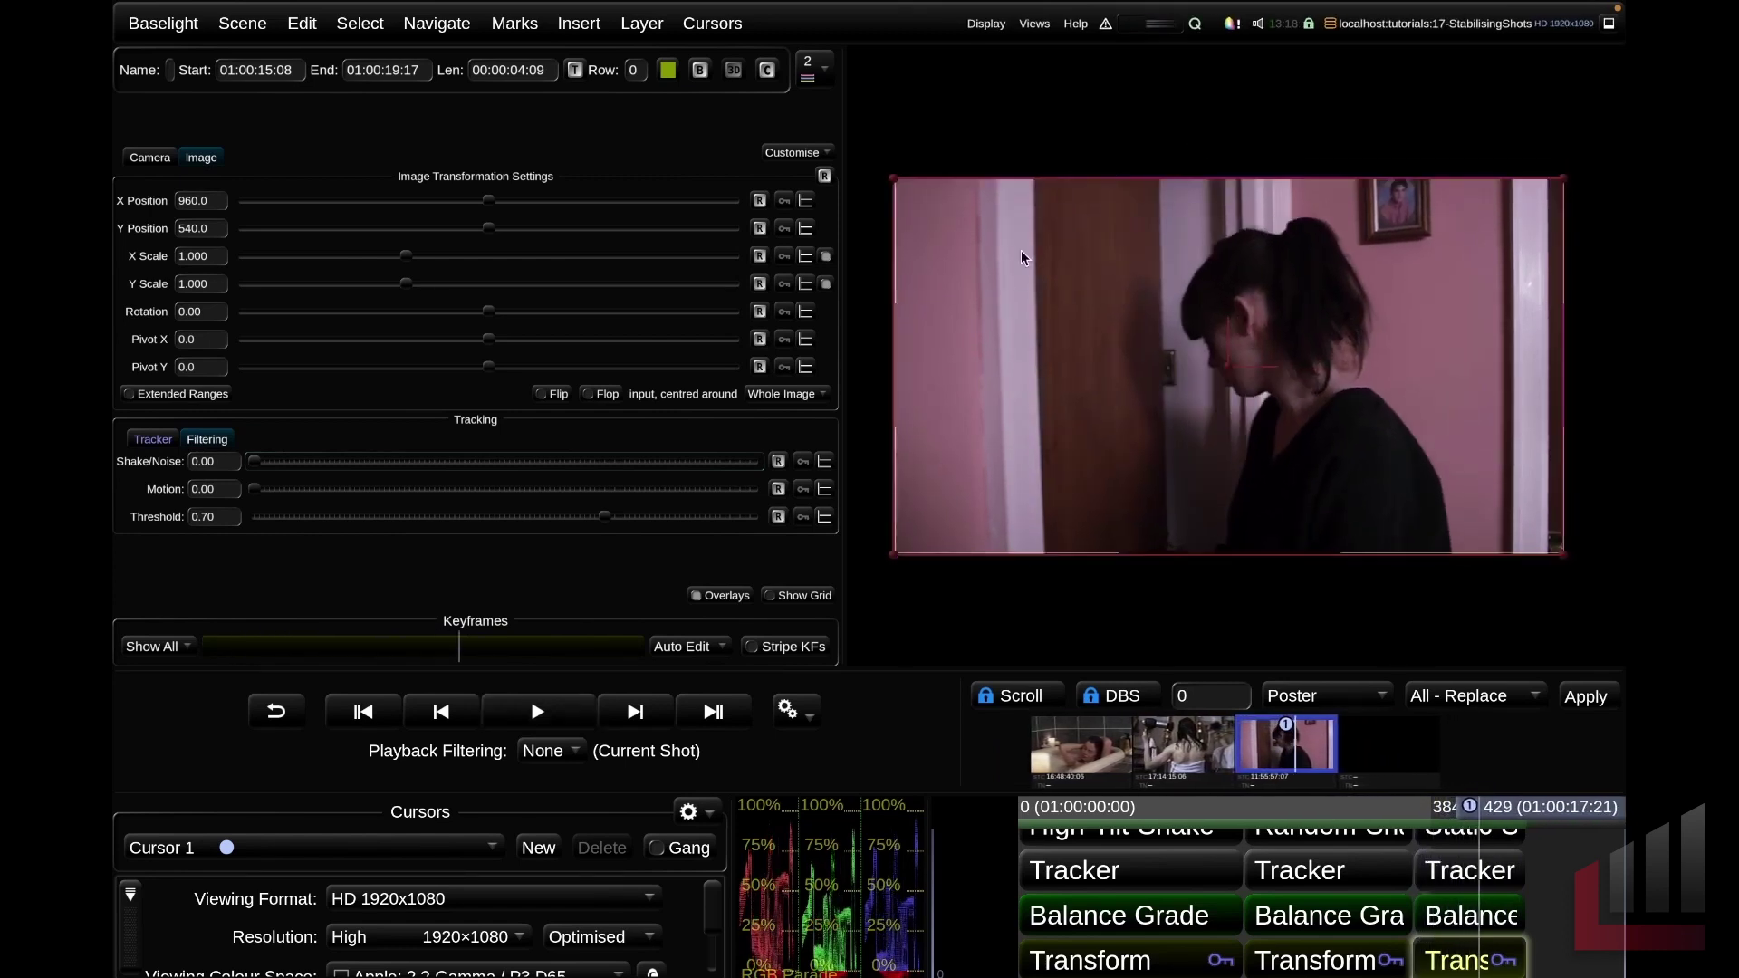
{"action": "left_click_drag", "start_coordinate": [262, 499], "coordinate": [522, 489]}
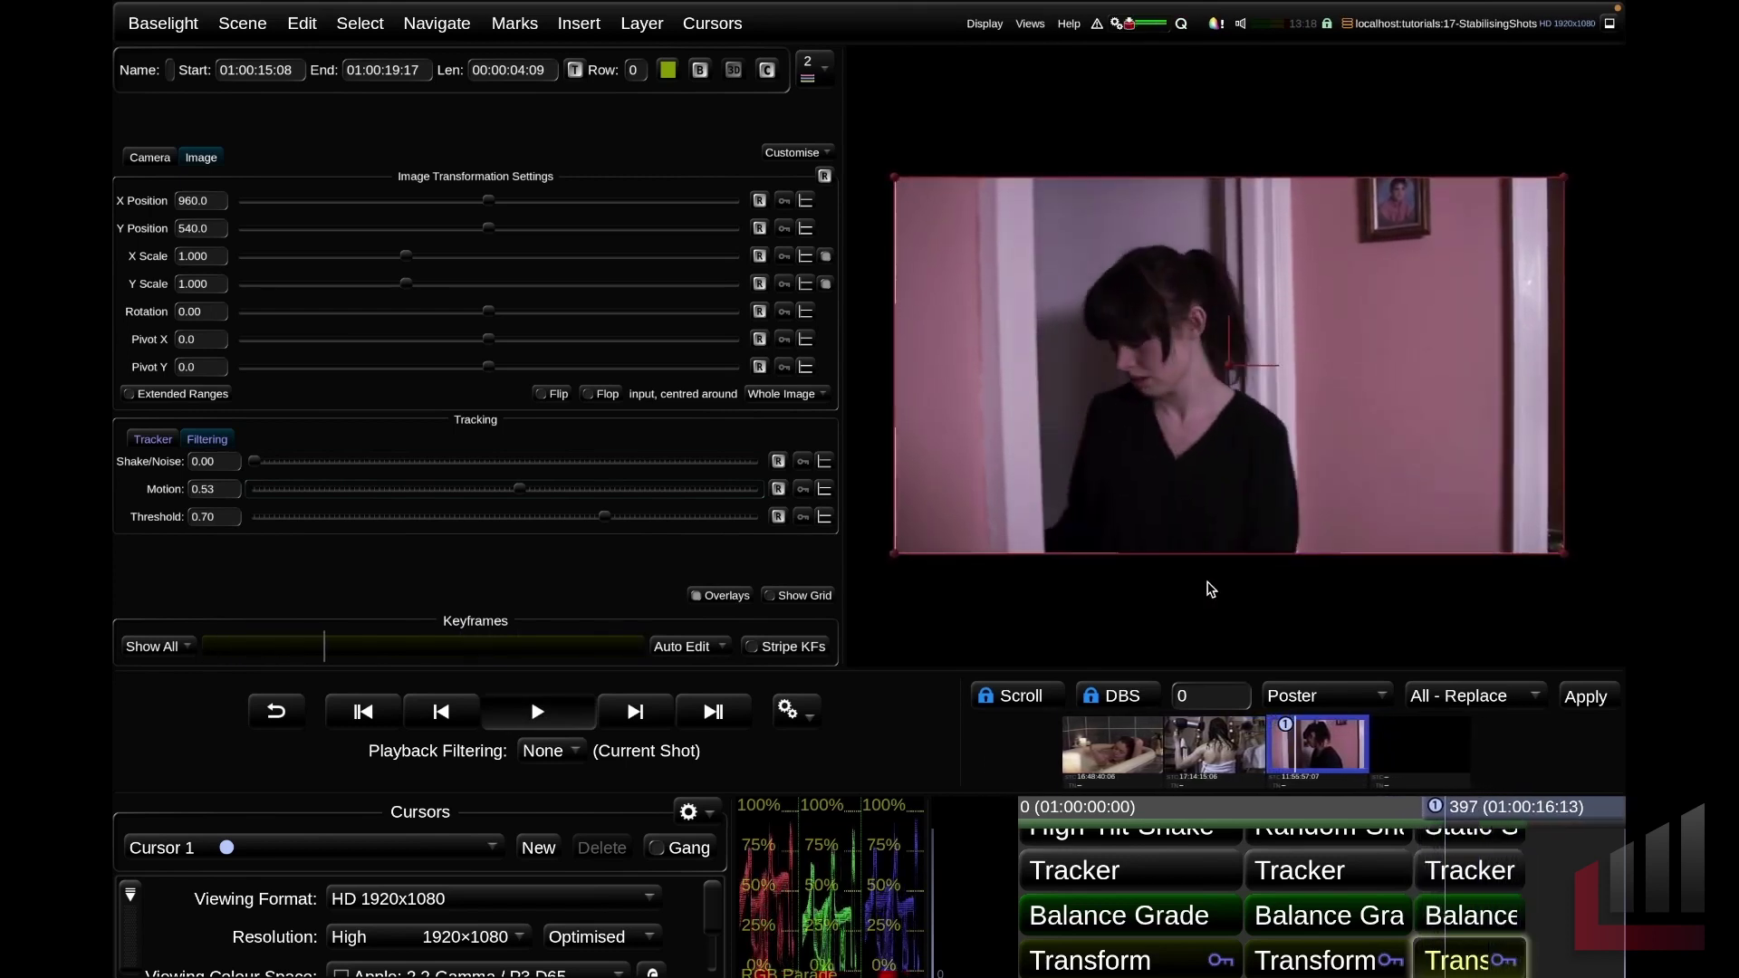
{"action": "left_click_drag", "start_coordinate": [257, 463], "coordinate": [214, 500]}
{"action": "key", "text": "space"}
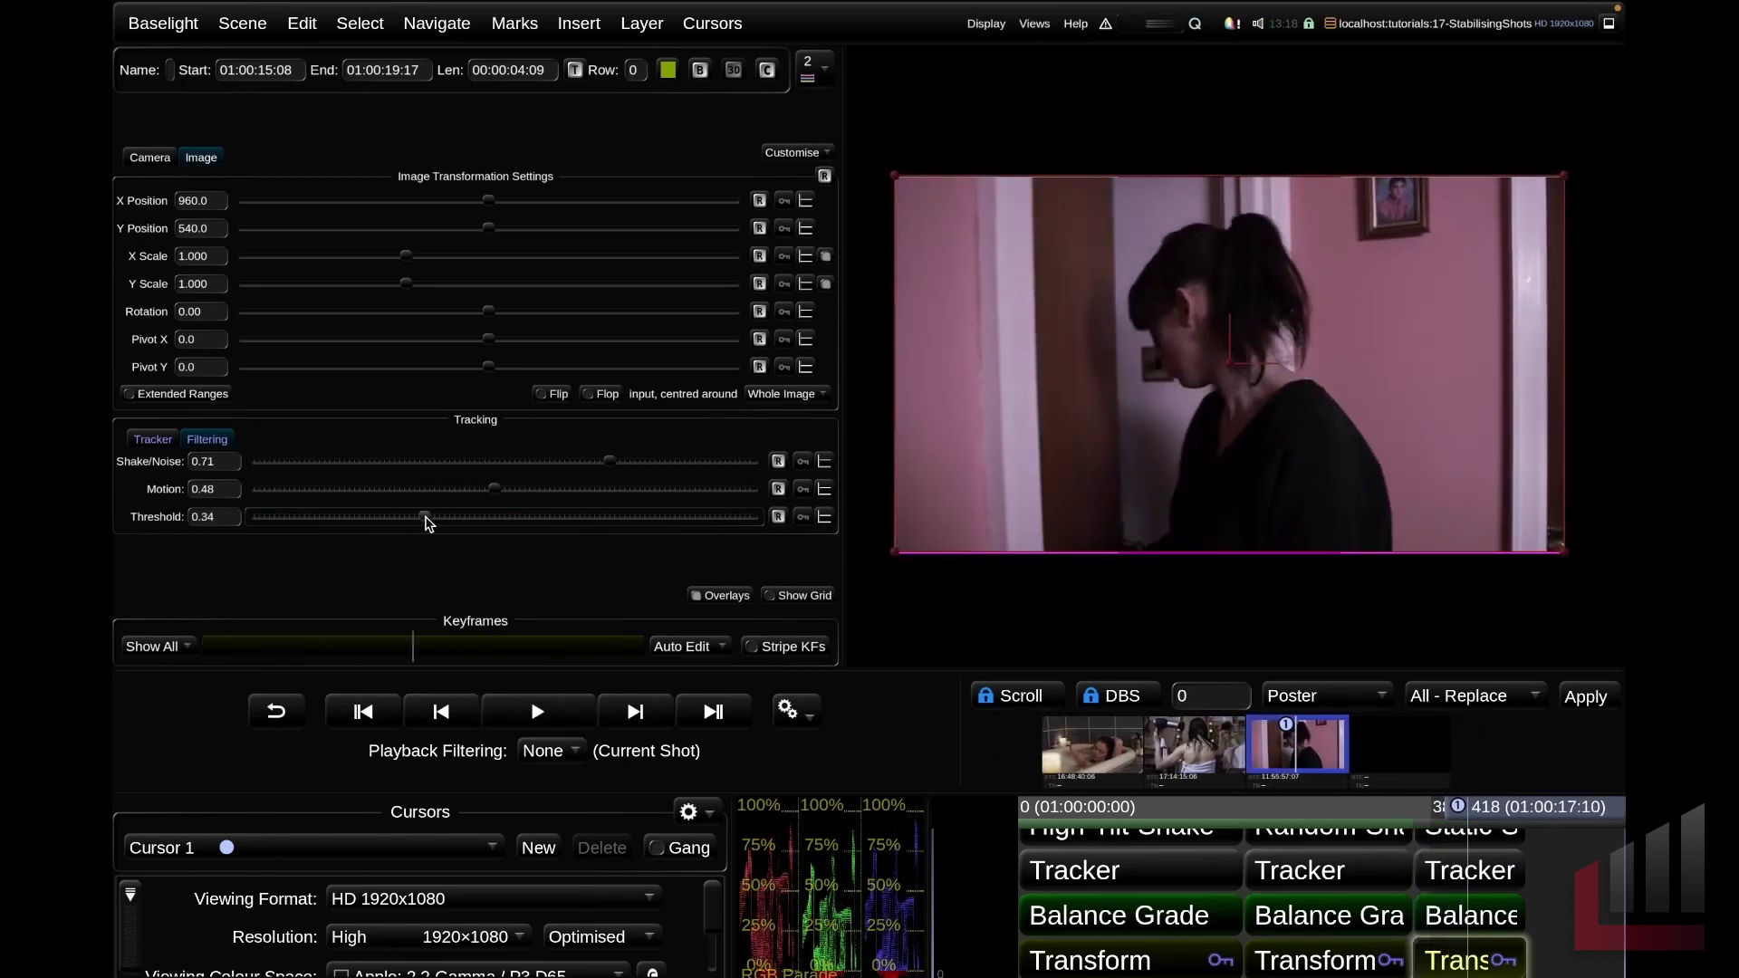
{"action": "left_click_drag", "start_coordinate": [350, 517], "coordinate": [426, 519]}
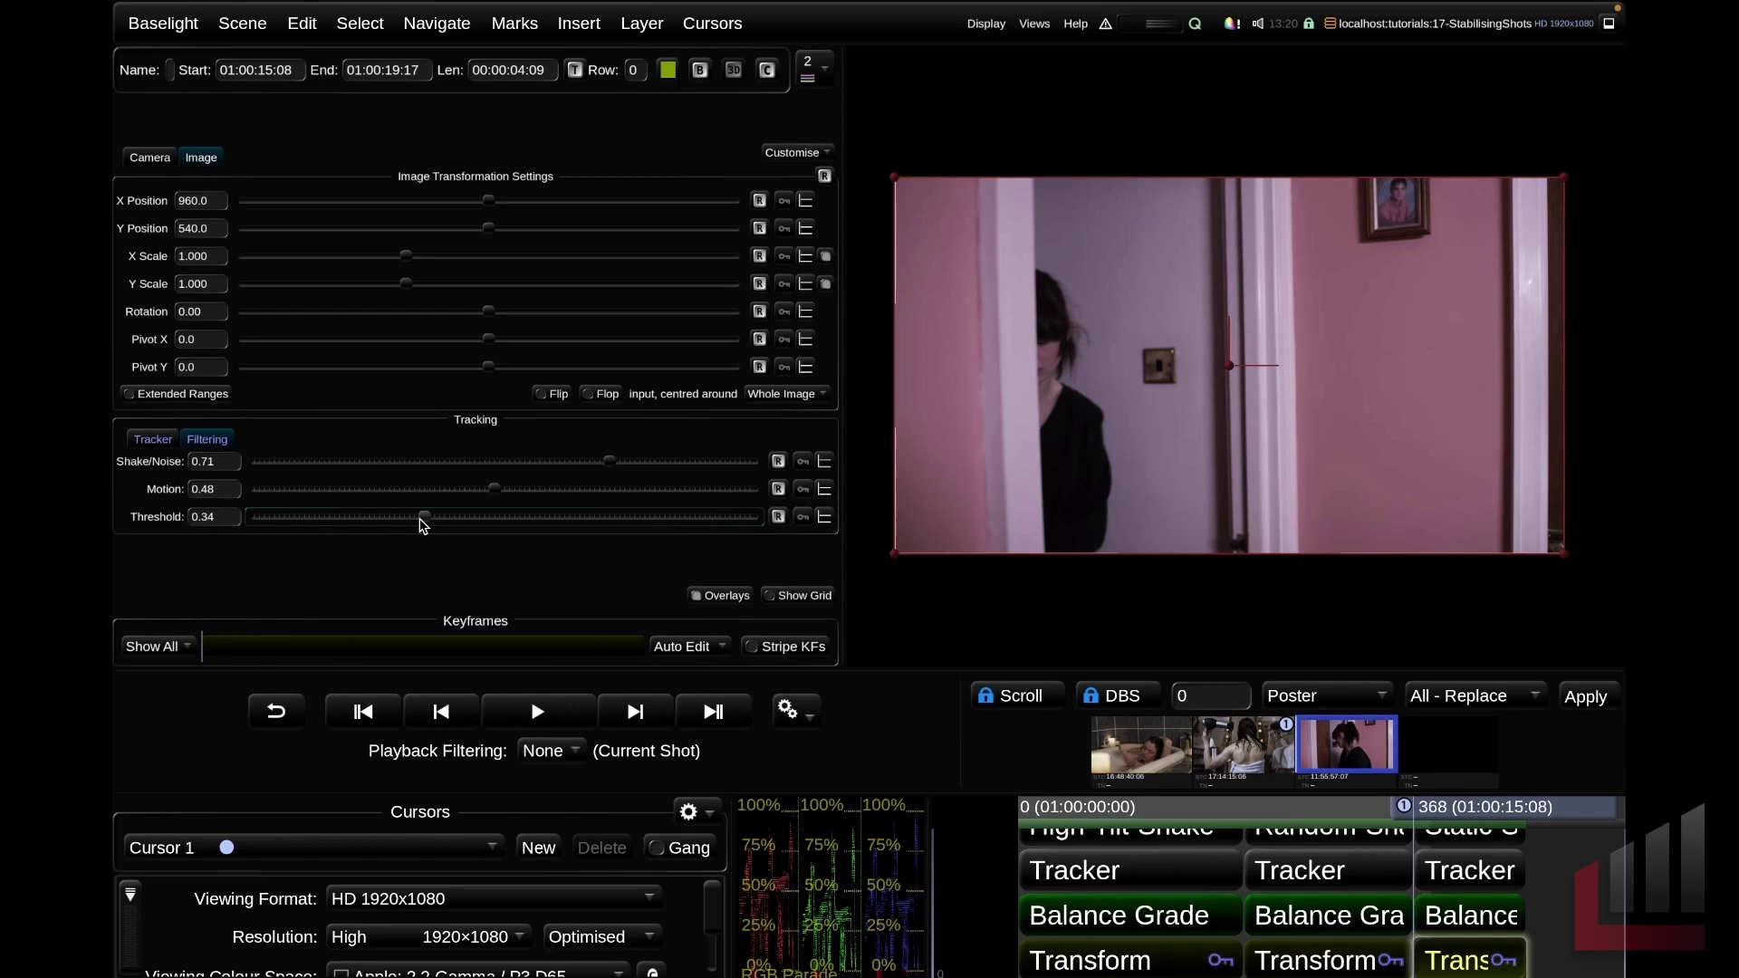
Use Remove Image Borders on the Camera tab to scale the doorway shot to 0.985, then play it
{"action": "left_click", "coordinate": [154, 439]}
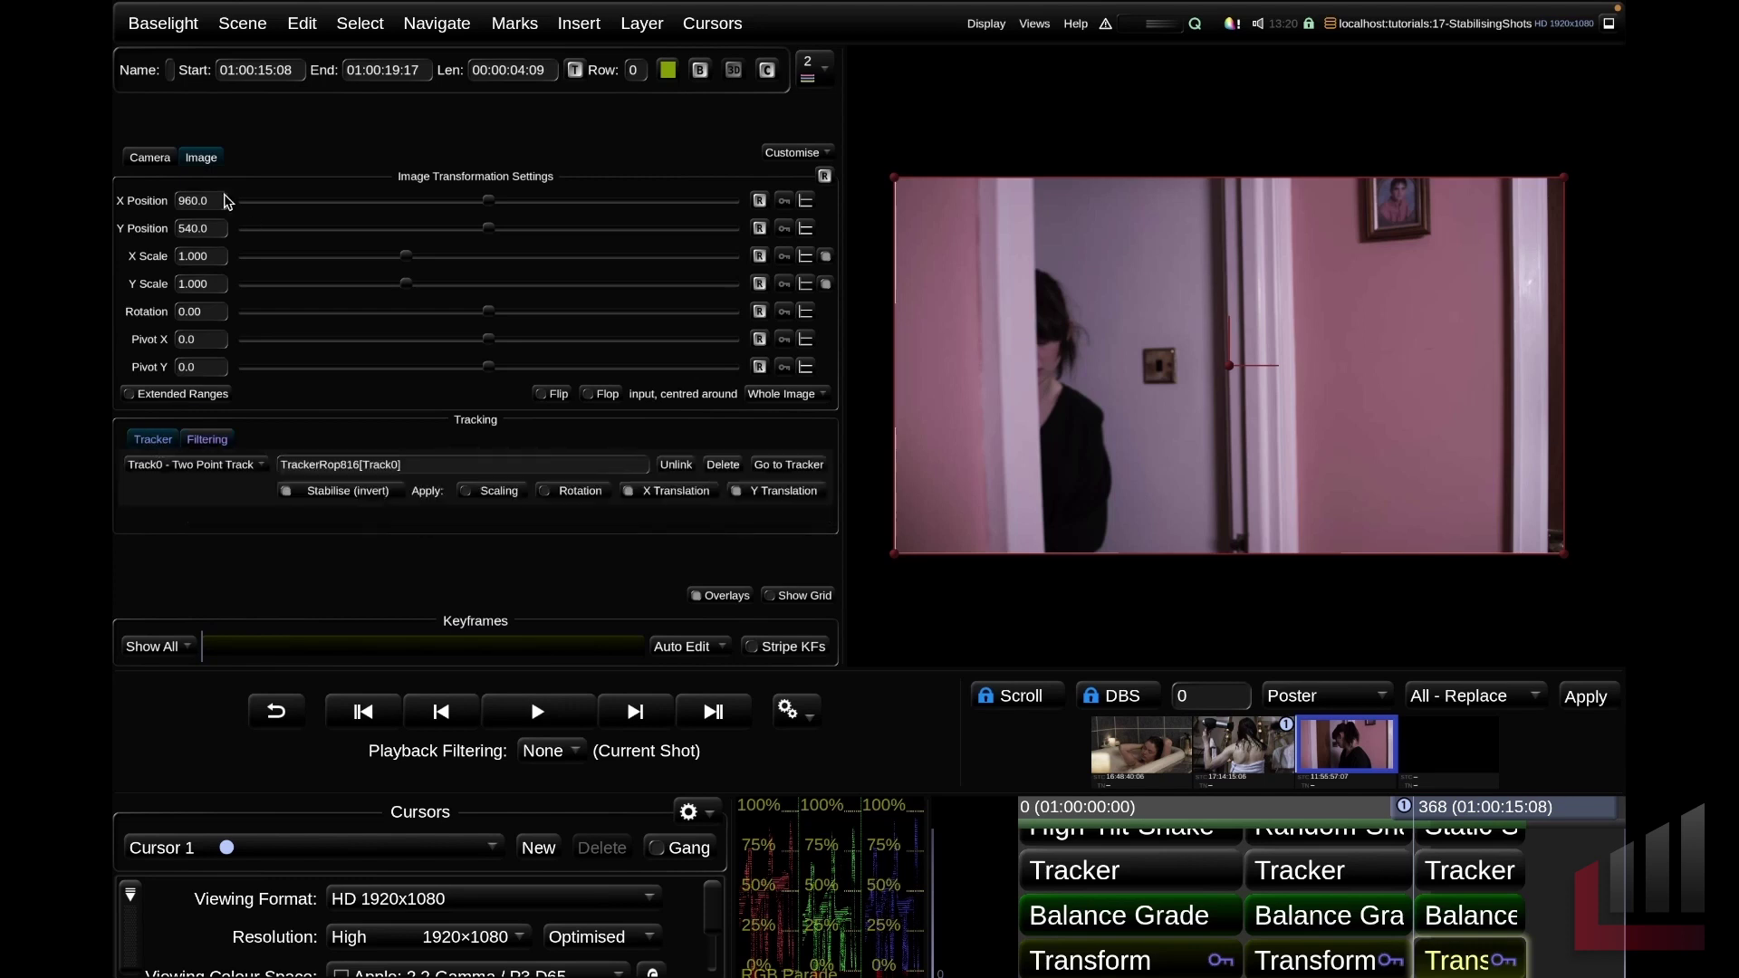
{"action": "left_click", "coordinate": [150, 158]}
{"action": "left_click", "coordinate": [610, 338]}
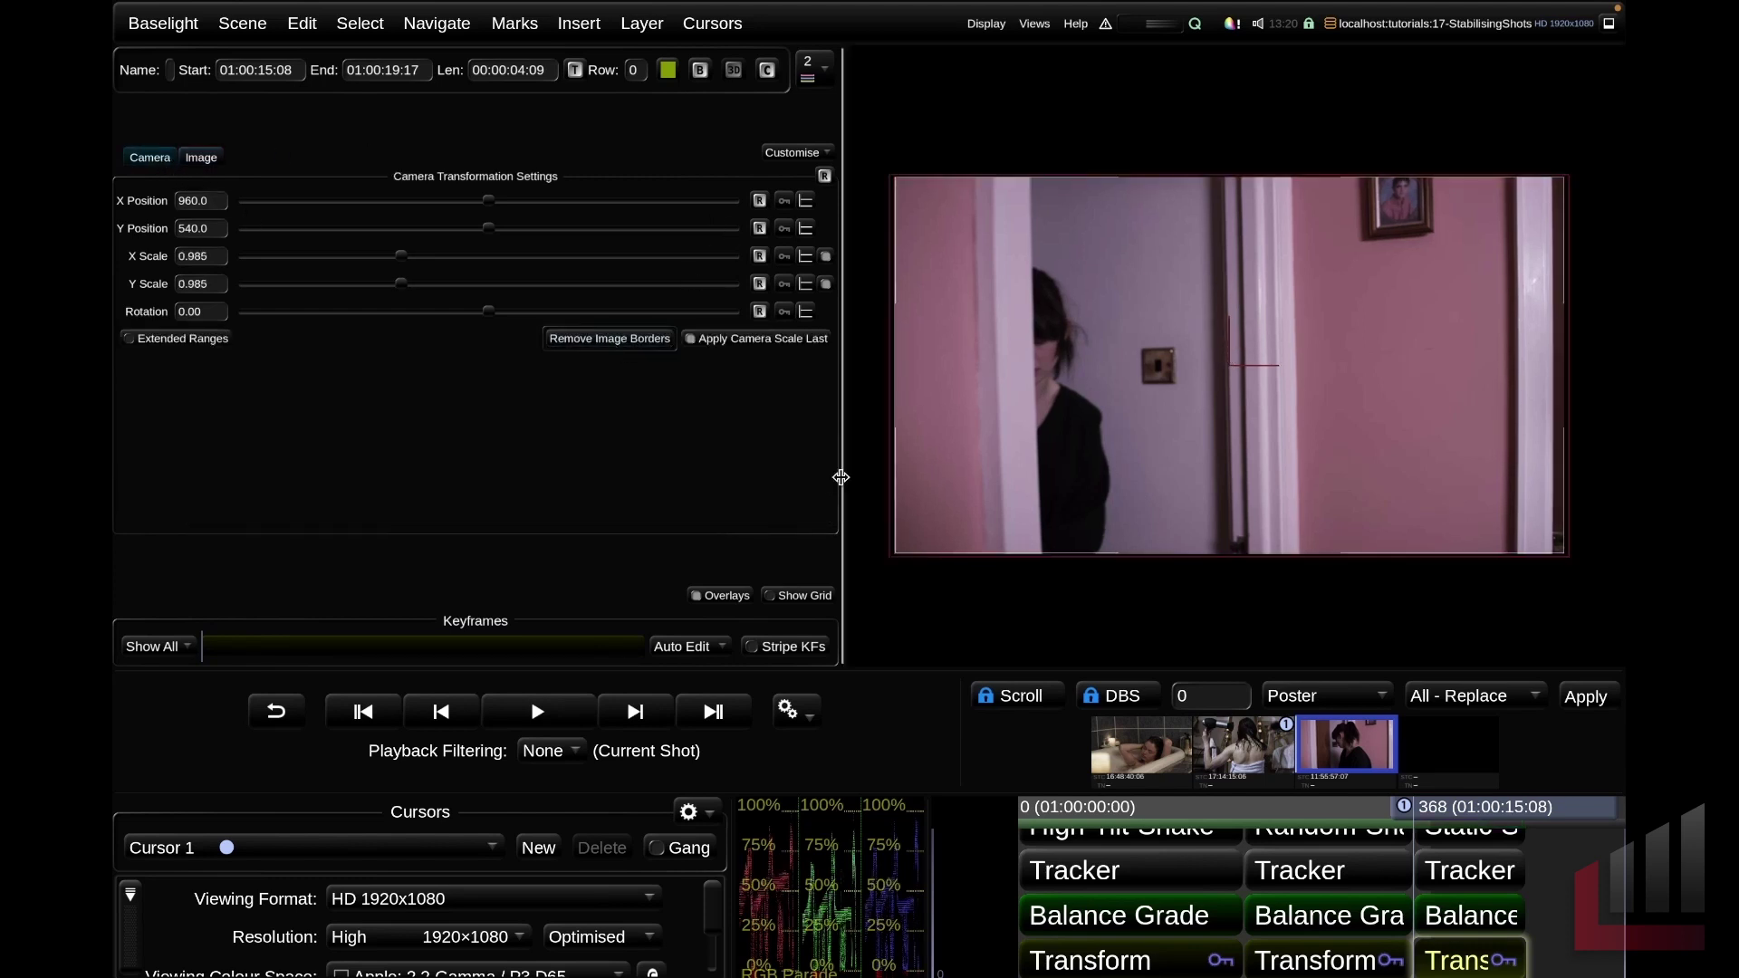
{"action": "key", "text": "space"}
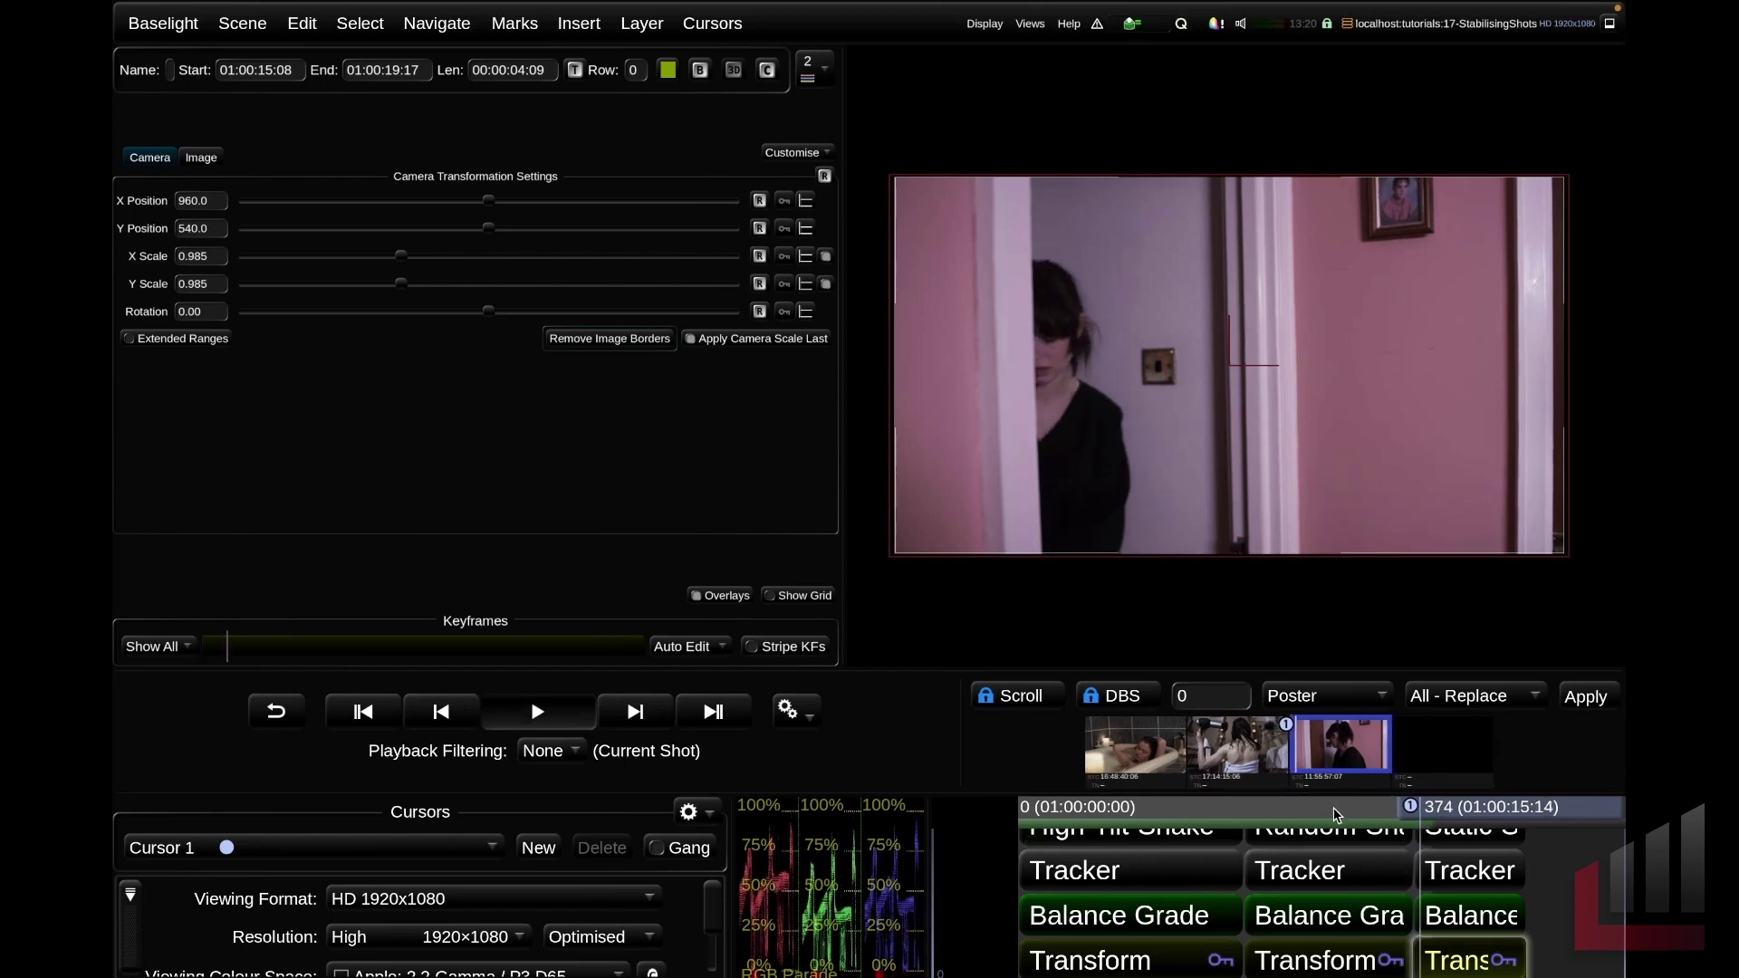